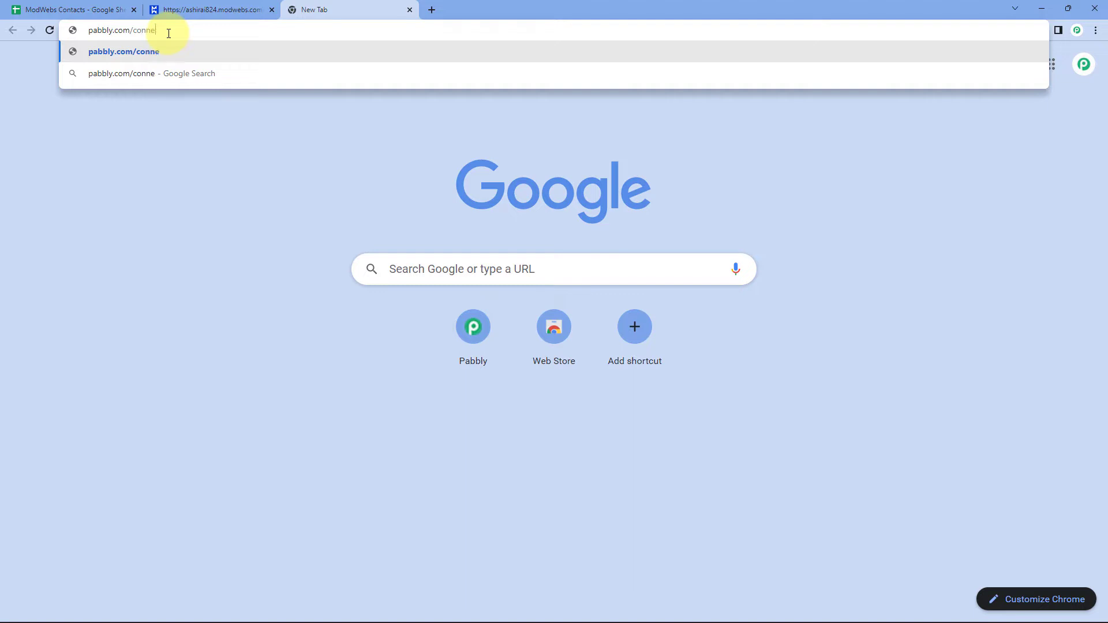
Sign in to the Pabbly account and open the Pabbly Connect dashboard via Access Now.
key(Return)
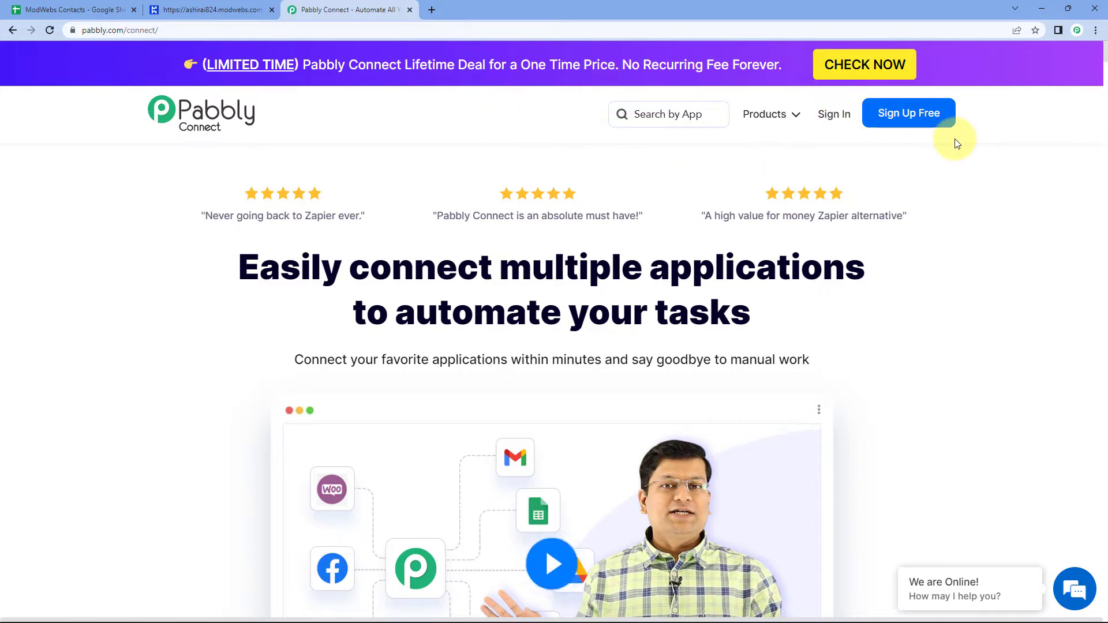
click(840, 122)
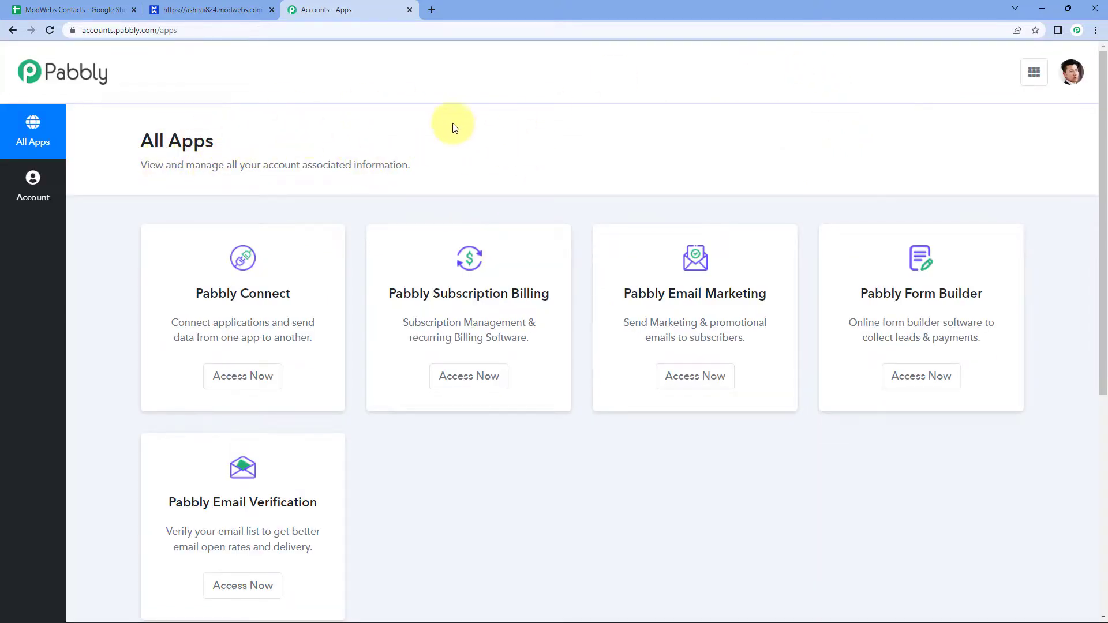
click(243, 381)
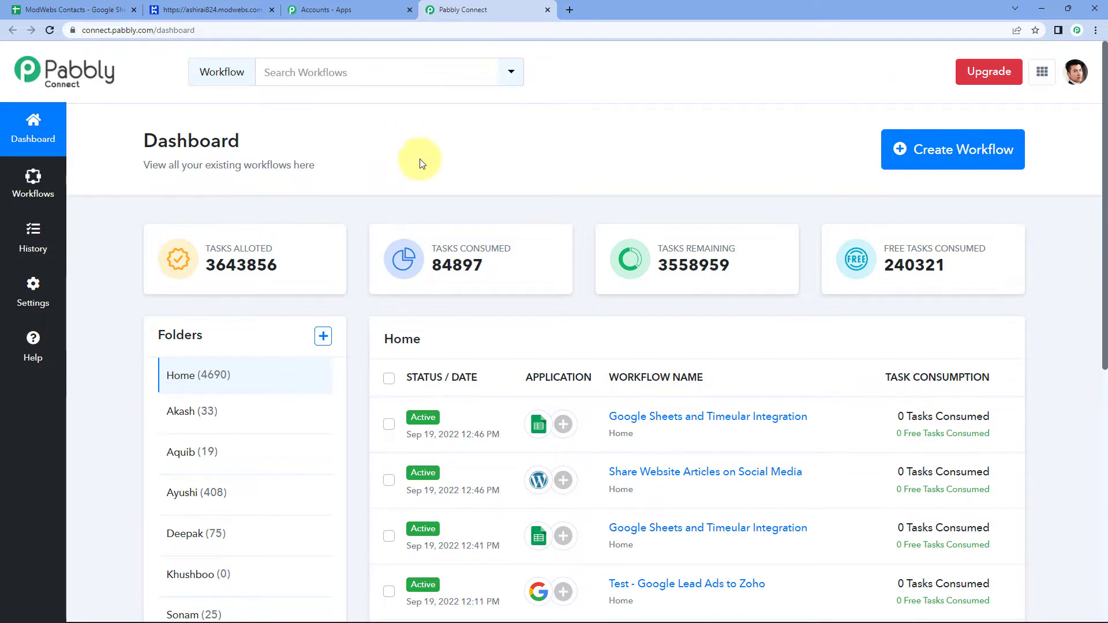
Create a new workflow named 'Google Sheets to ModWebs'.
click(915, 153)
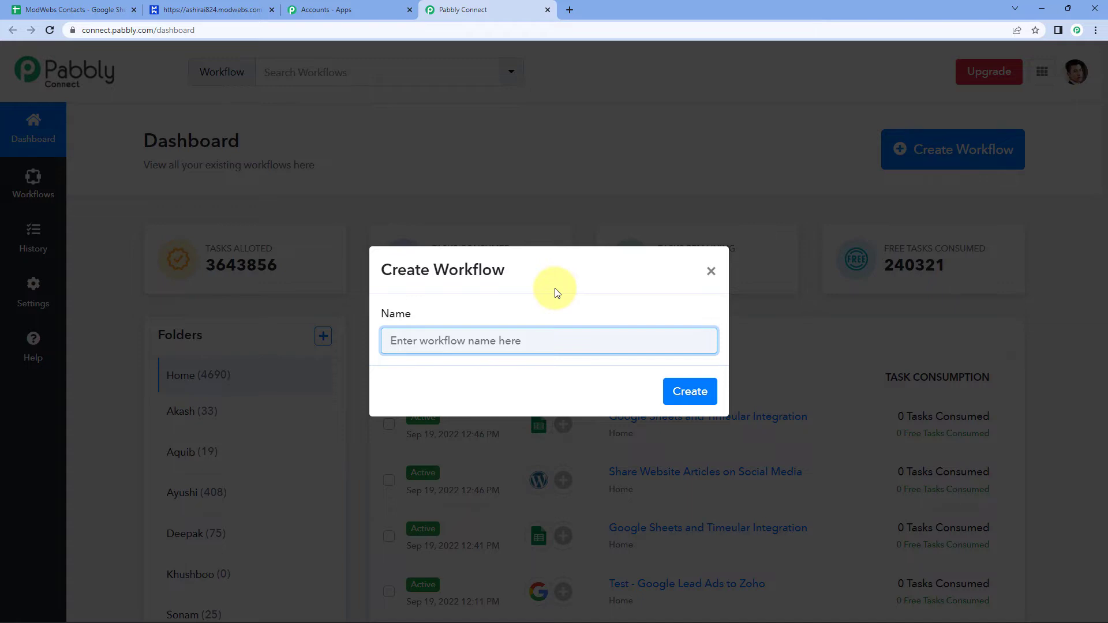
text(Google Sheets to ModWebs)
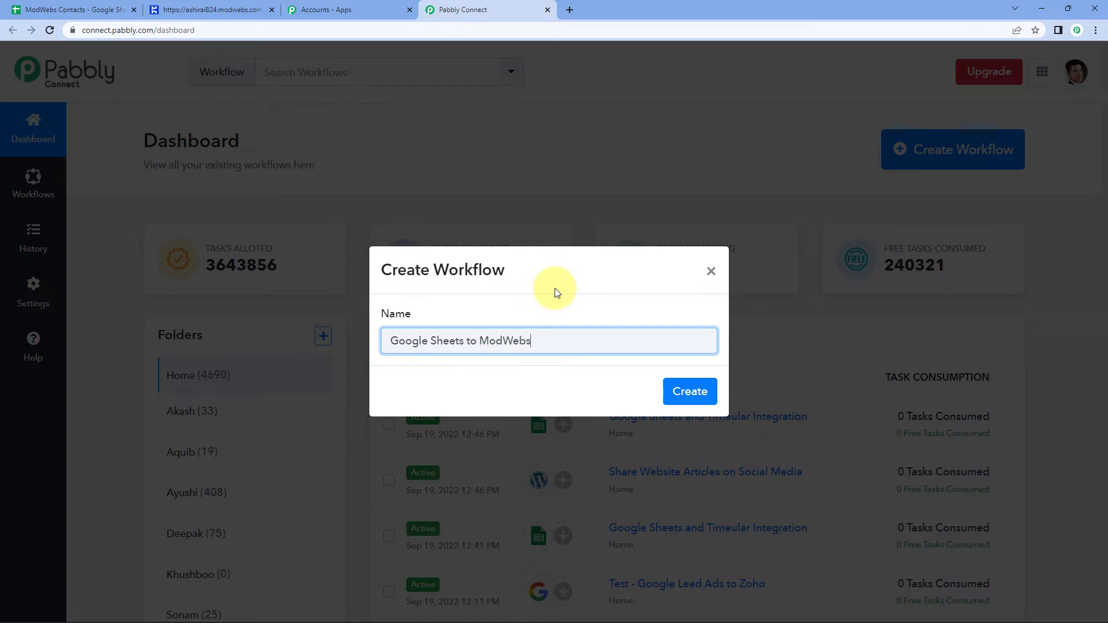
click(691, 393)
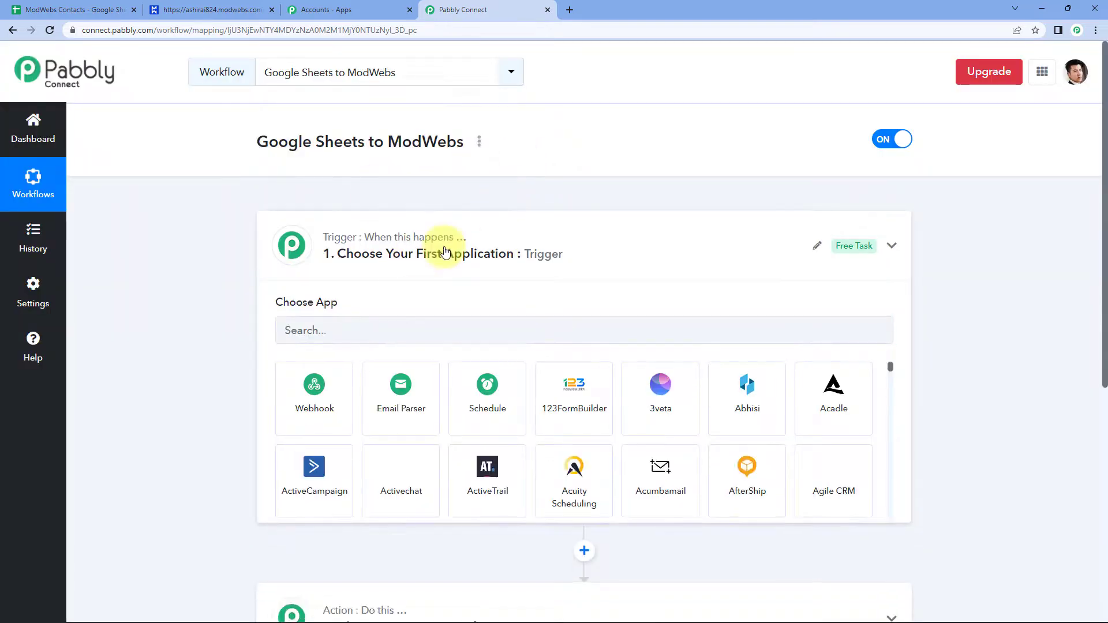
Search the trigger's app list for 'Google Sheets' and choose it as the trigger app.
click(444, 251)
scroll(191, 223, down, 1)
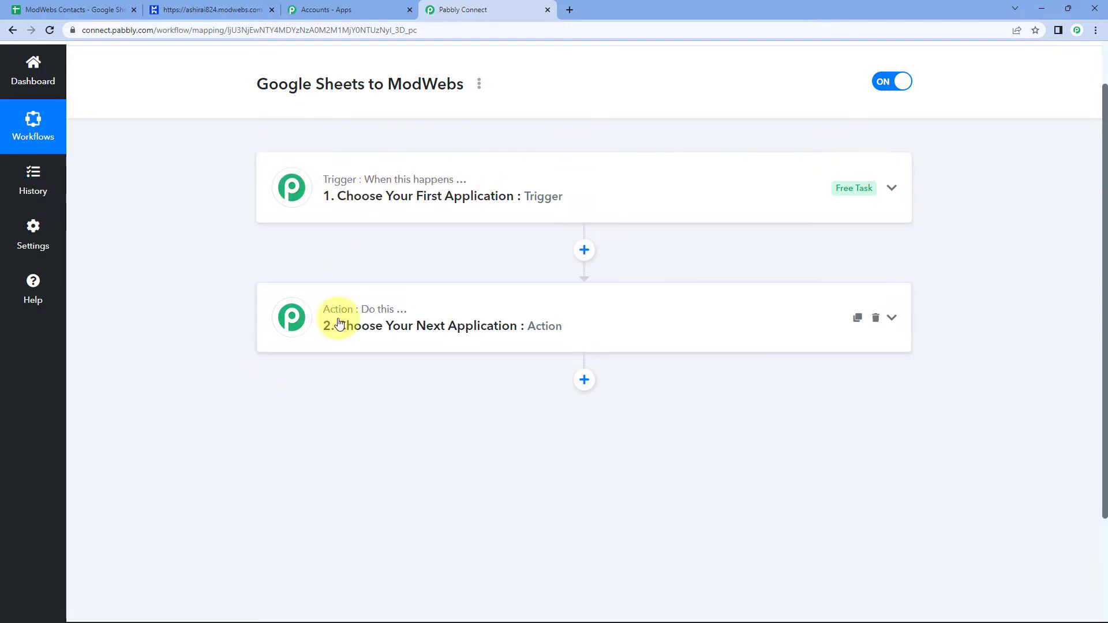
click(413, 187)
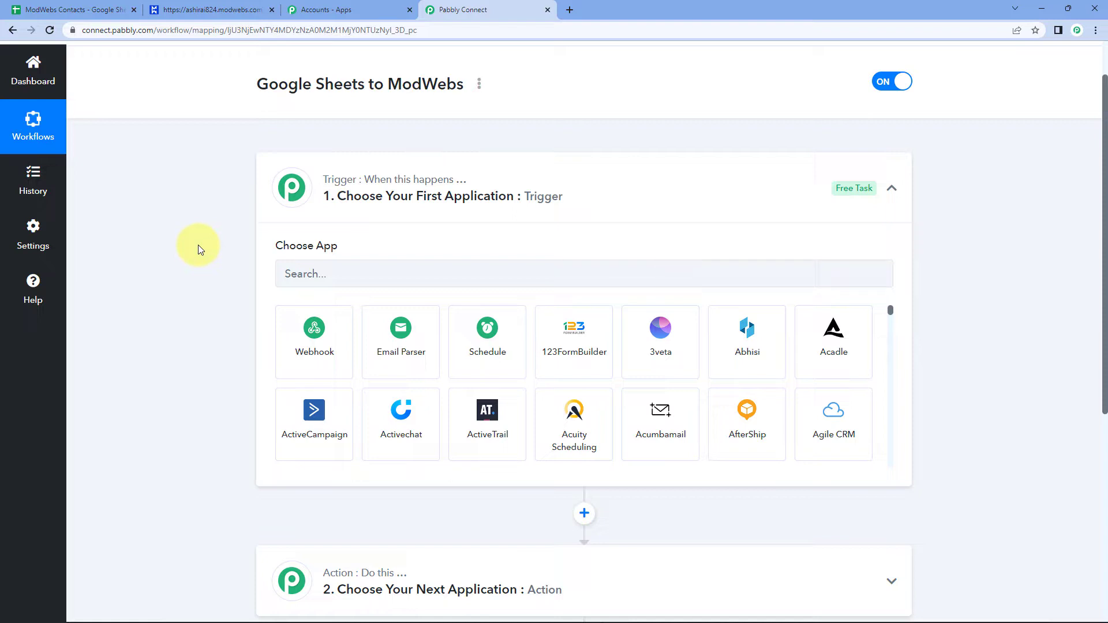
scroll(200, 244, down, 1)
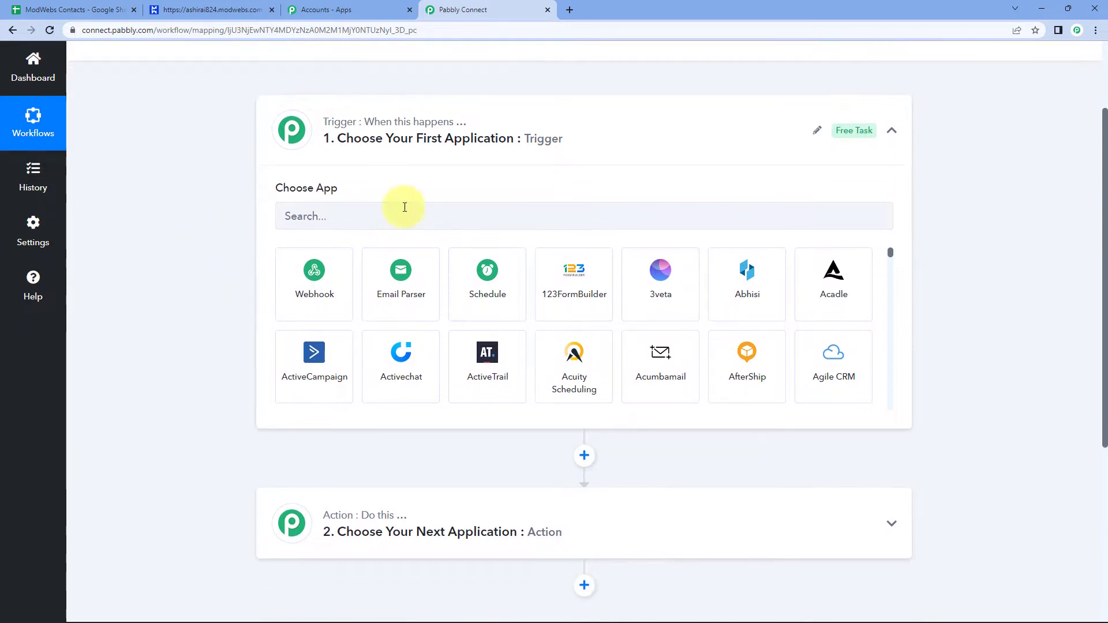
click(341, 215)
text(Google)
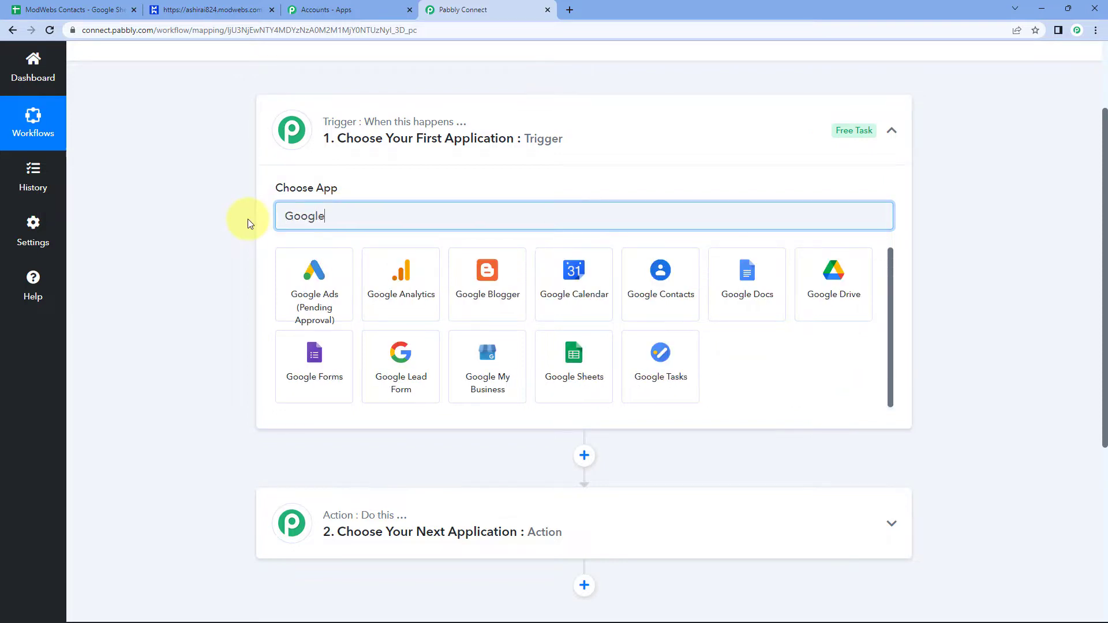
text( Sheets)
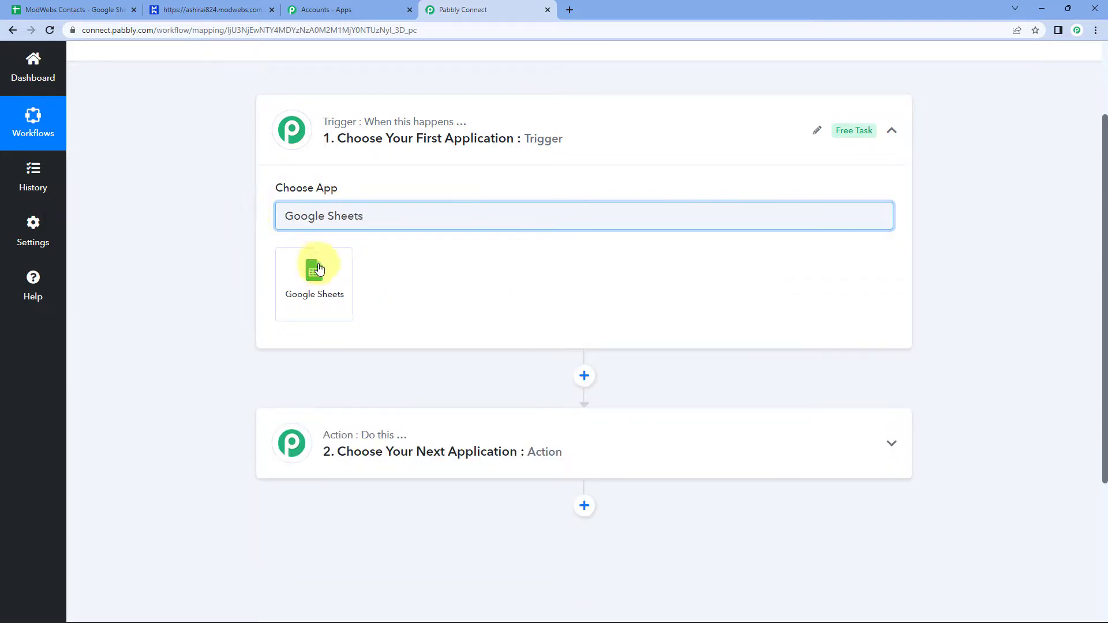
click(314, 269)
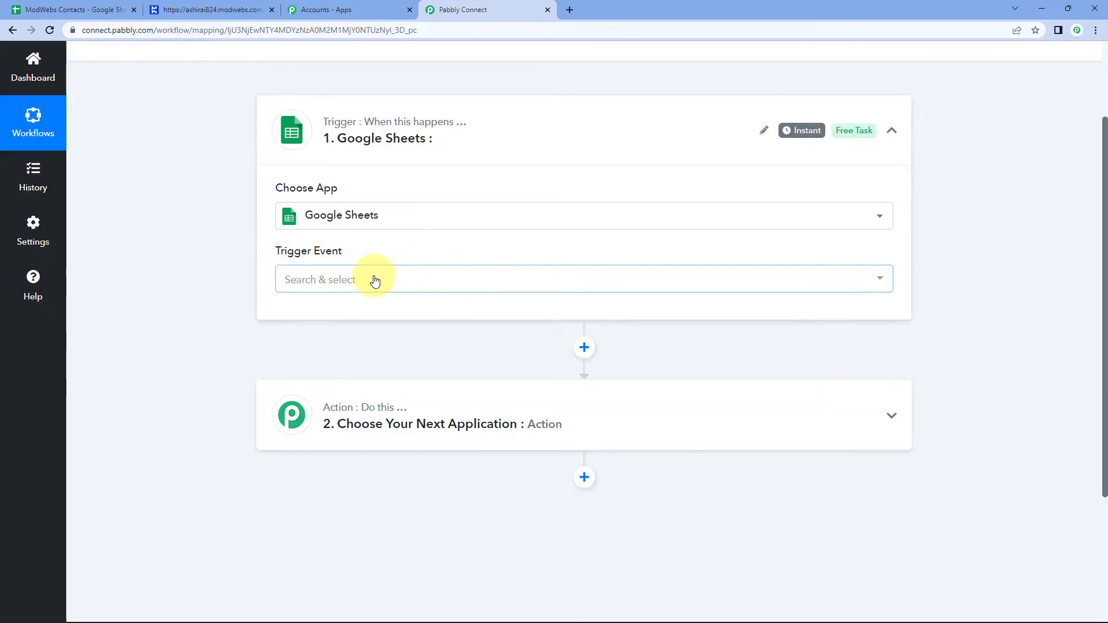
Set the trigger event to 'New or Updated Spreadsheet Row' and review the setup instructions.
click(288, 280)
click(329, 345)
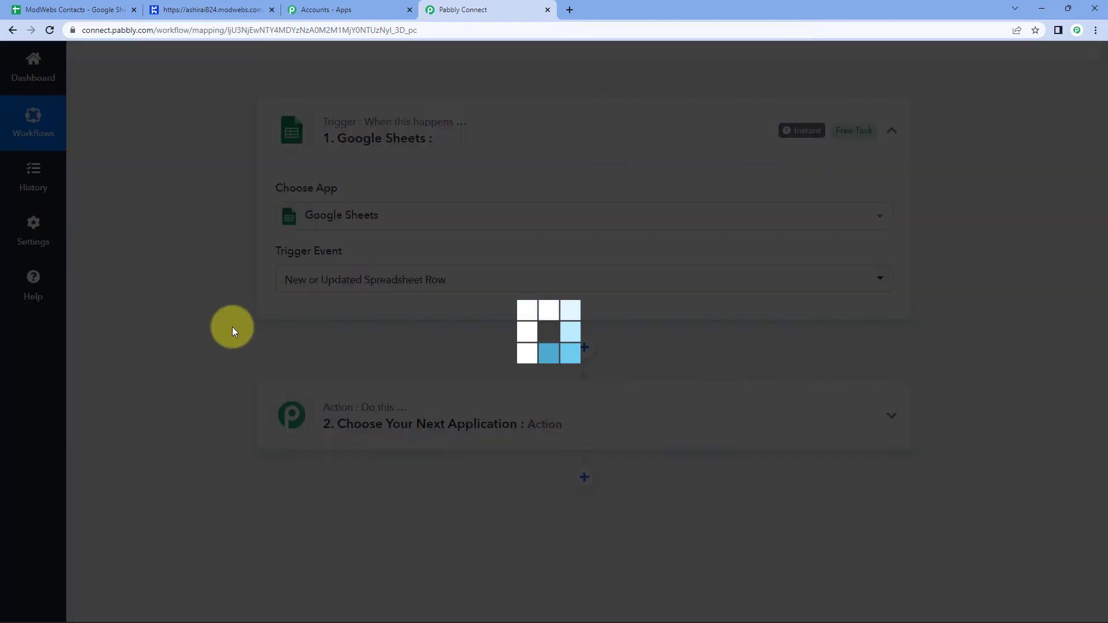
scroll(236, 330, down, 2)
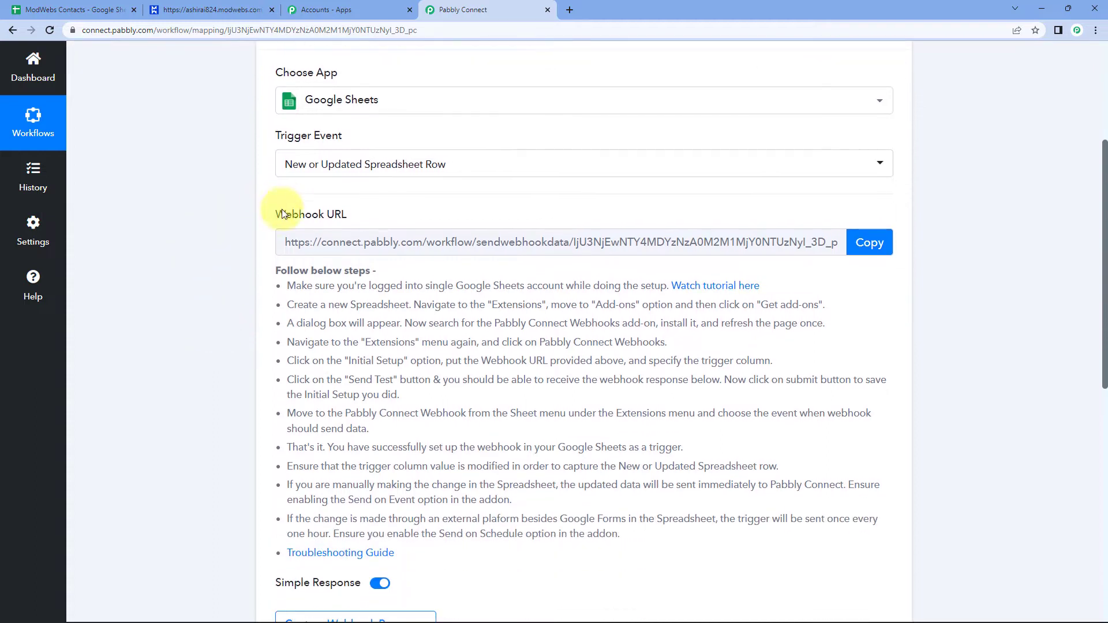
mouse_move(274, 237)
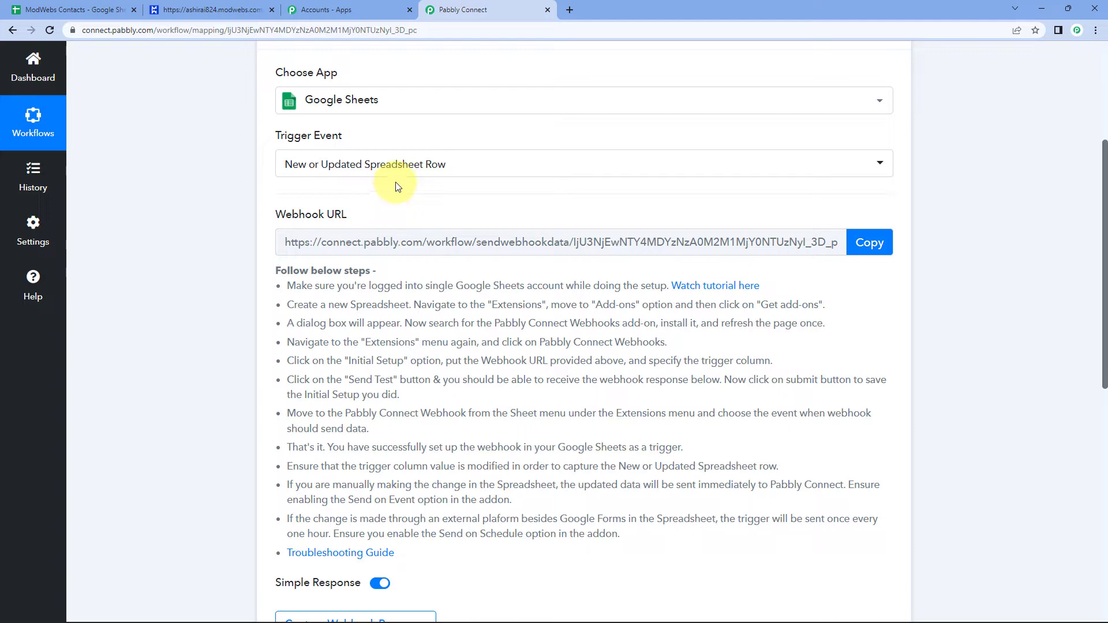
drag(285, 282, 627, 537)
click(563, 217)
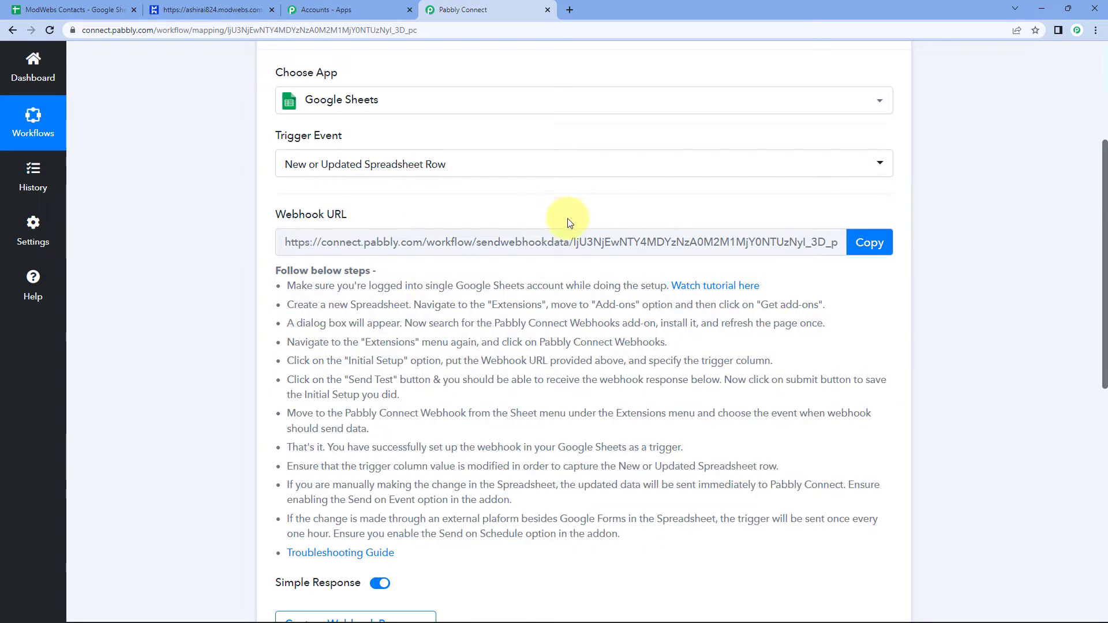
Copy the trigger's webhook URL and go back to the ModWebs Contacts sheet.
click(870, 242)
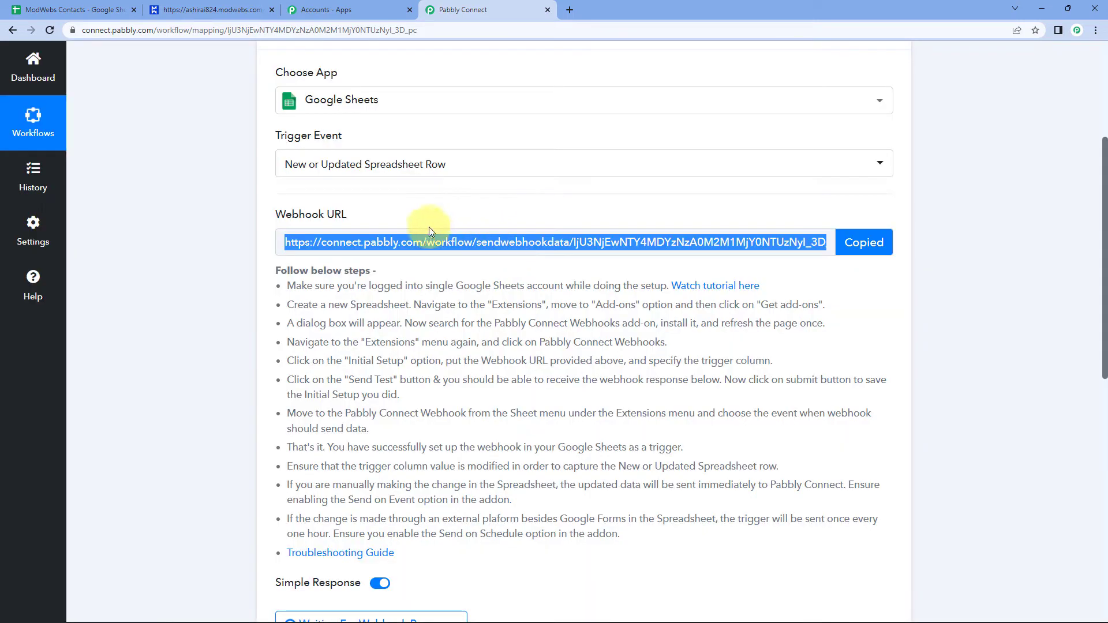
click(209, 194)
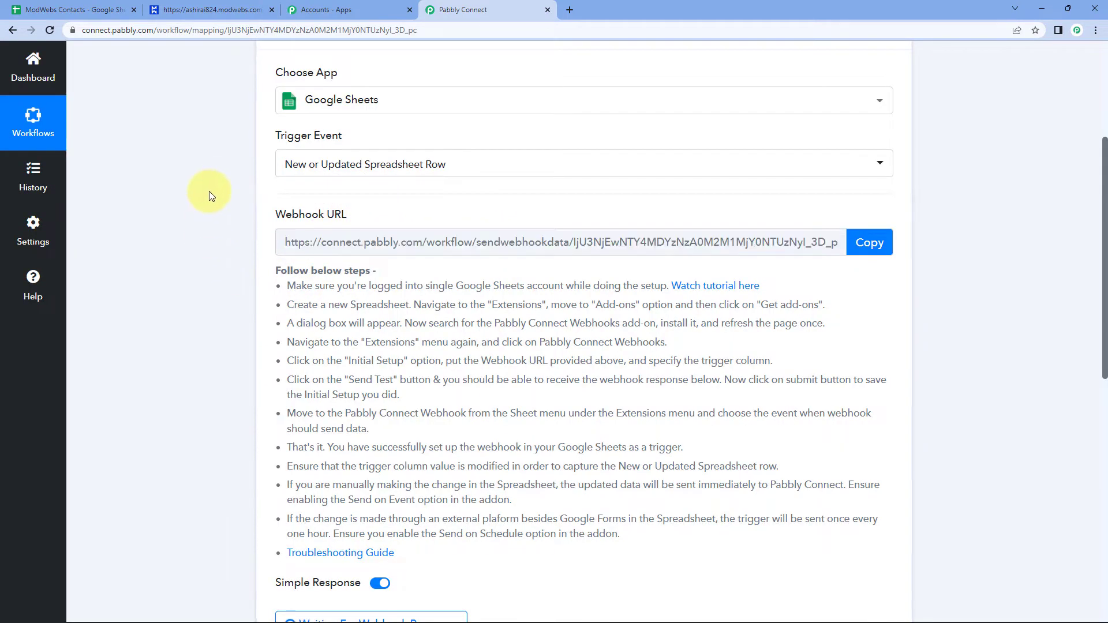
click(48, 4)
click(168, 177)
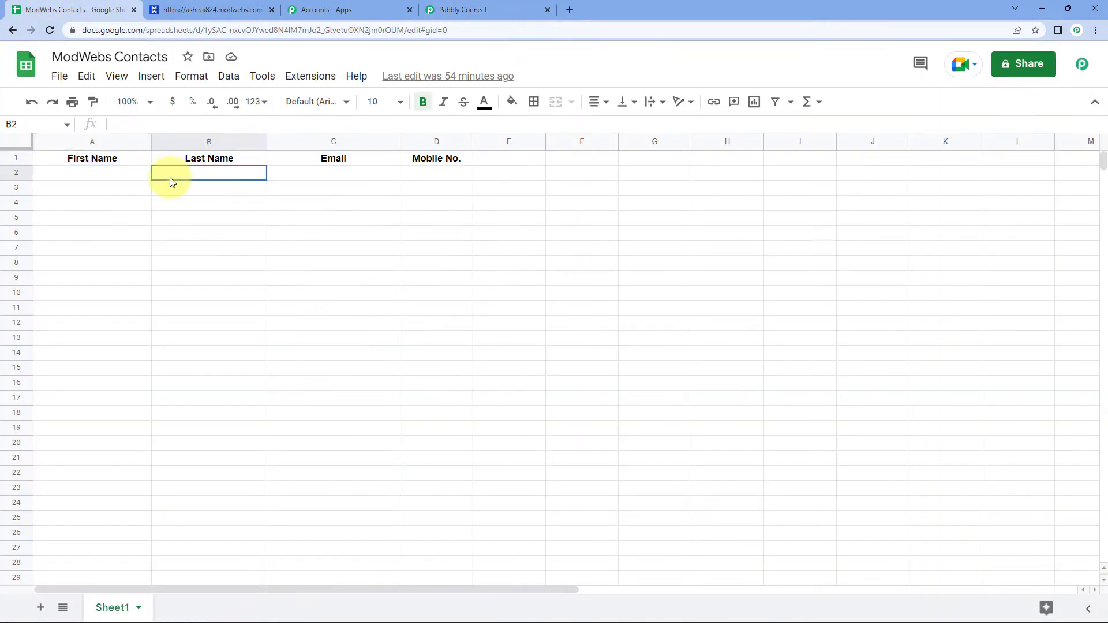
Widen column D so the 'Mobile No.' header fits, then select cell A3.
click(106, 184)
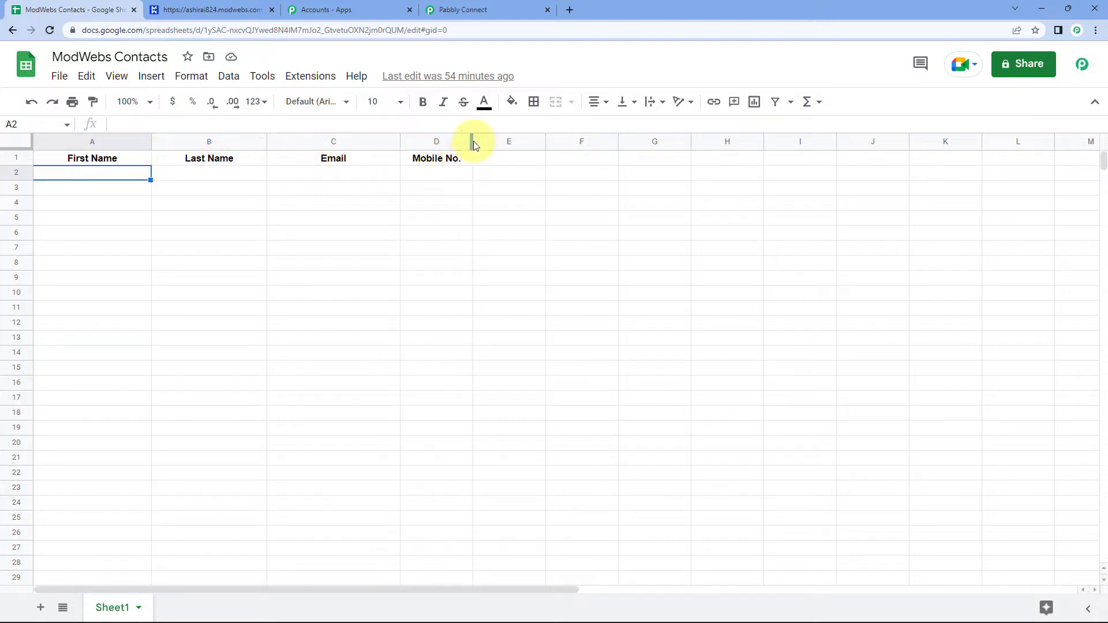
drag(473, 141, 495, 141)
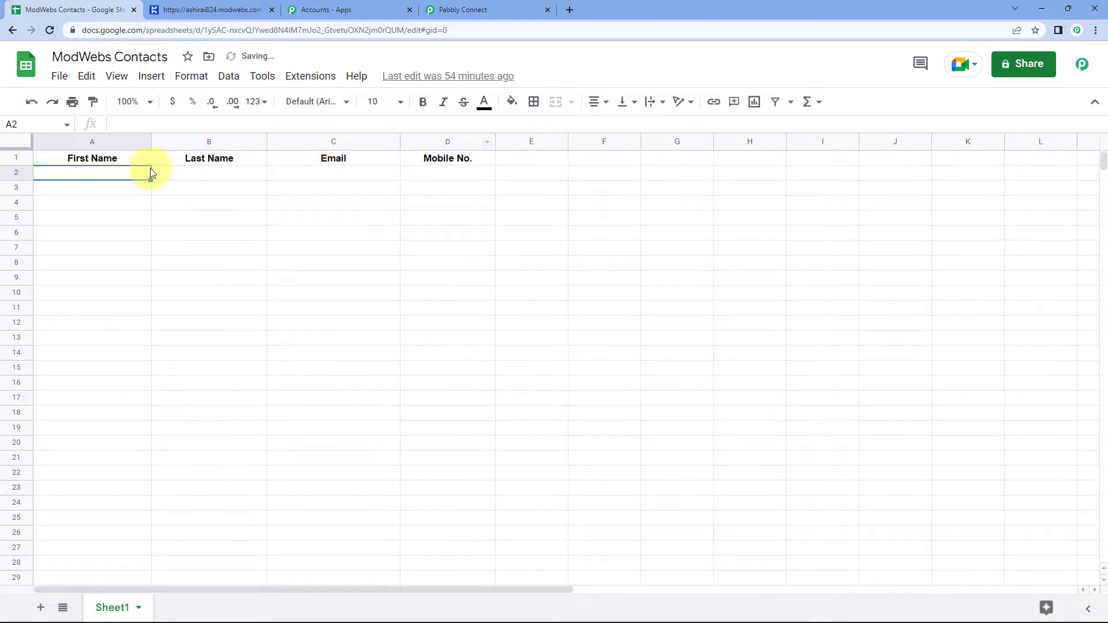
drag(92, 171, 455, 170)
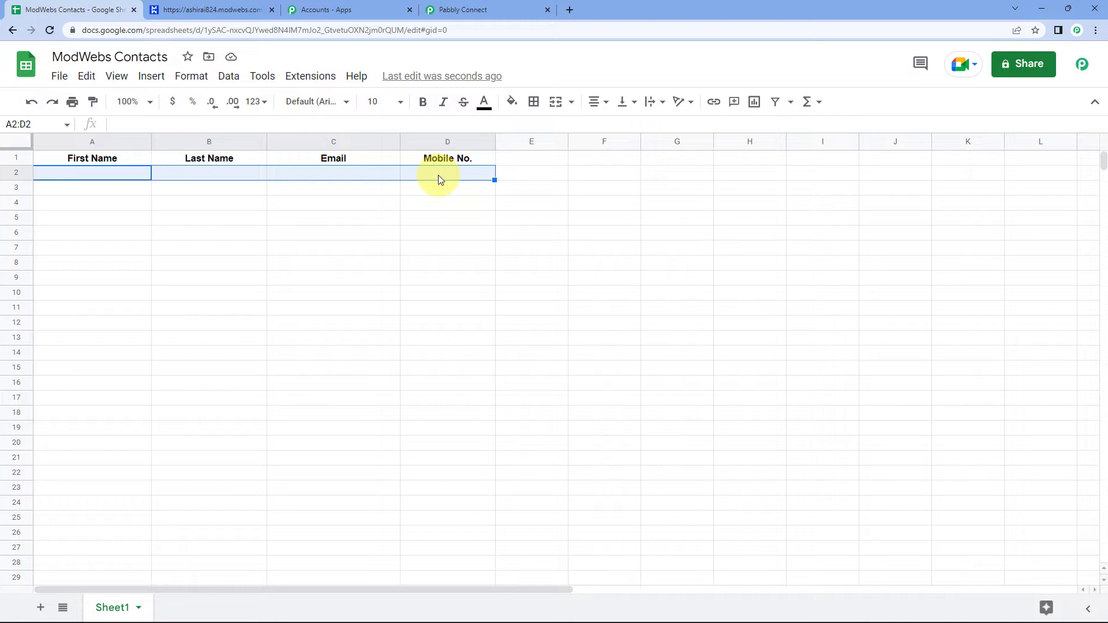
click(144, 188)
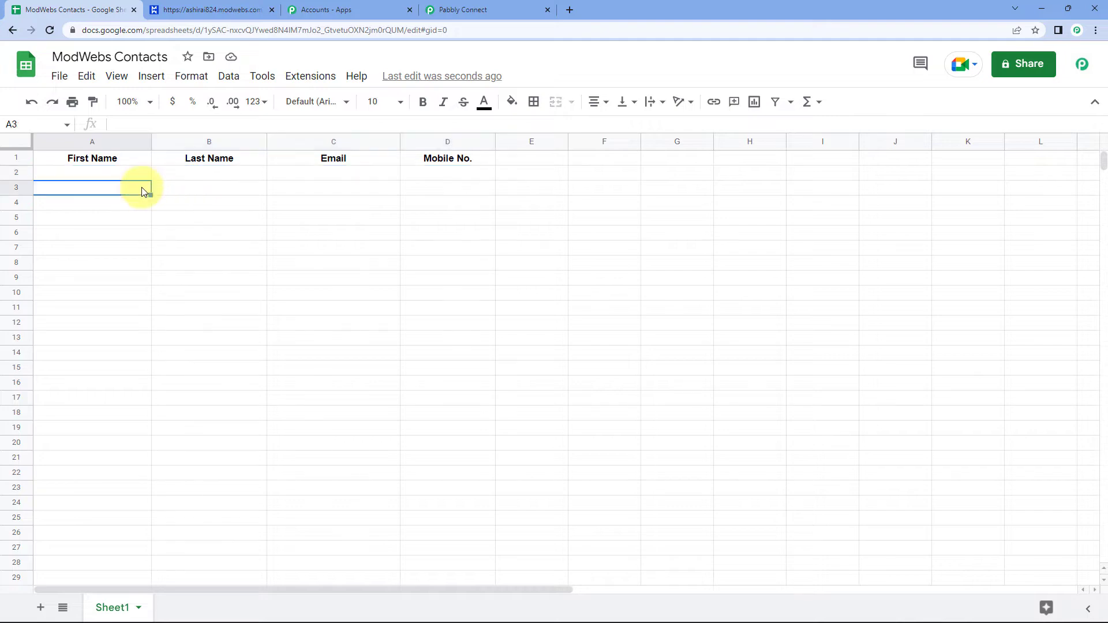
click(484, 10)
click(66, 5)
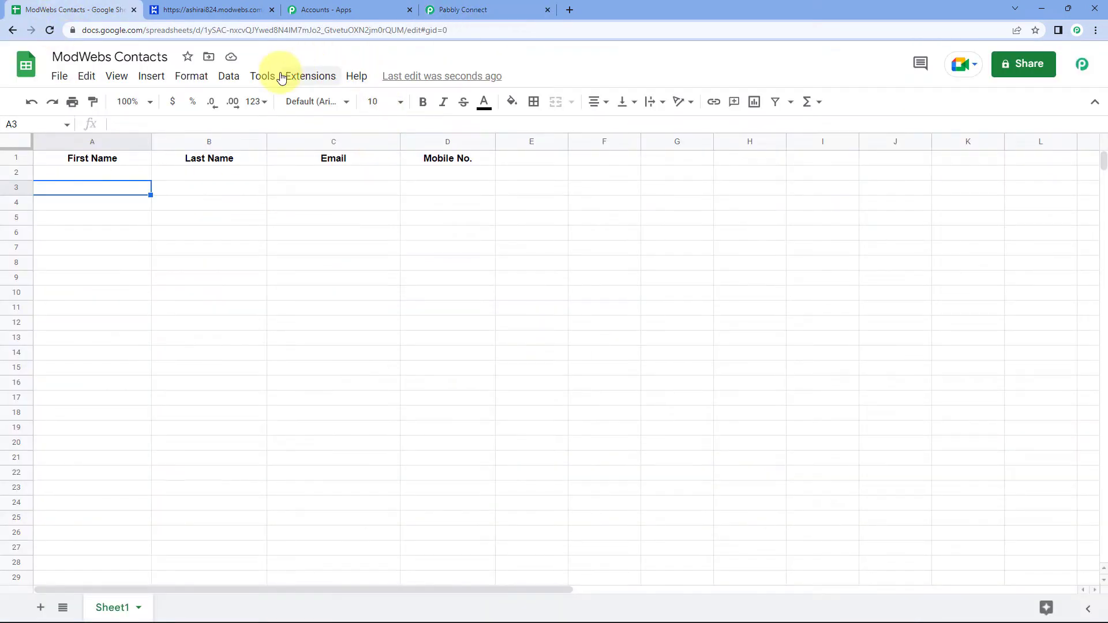
Find the Pabbly Connect Webhooks add-on in the Google Workspace Marketplace, then close the Marketplace.
click(300, 76)
mouse_move(366, 105)
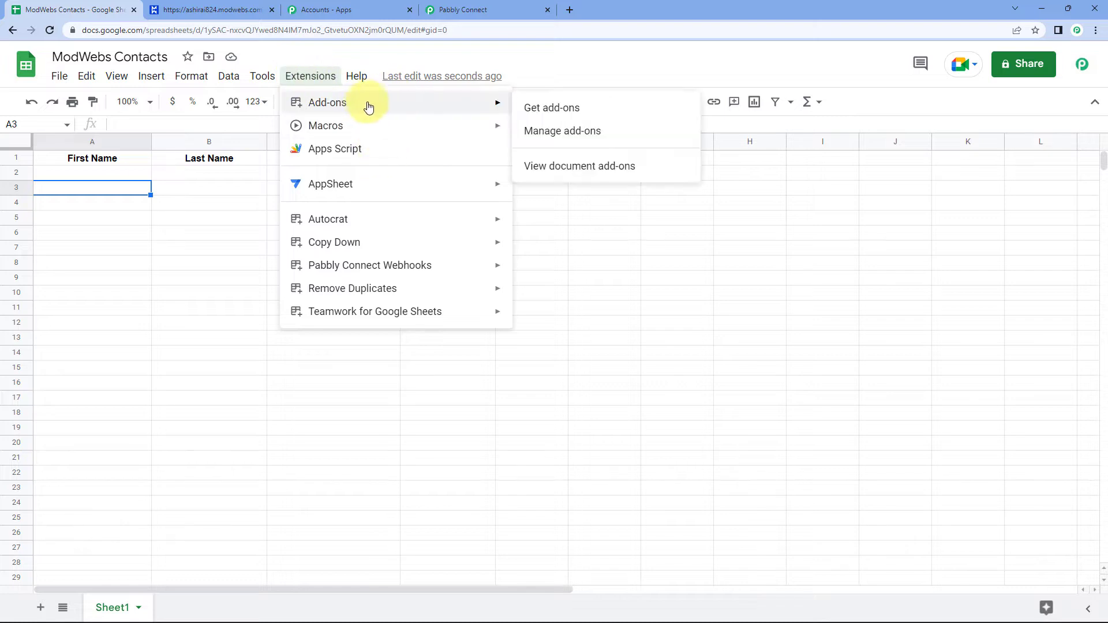
click(602, 108)
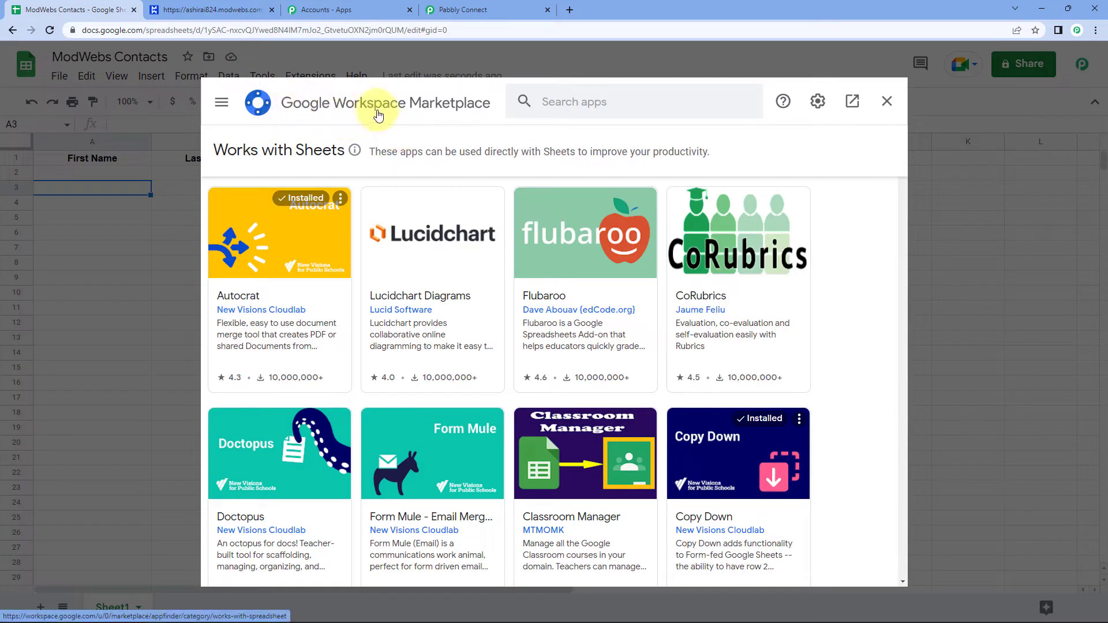
click(567, 104)
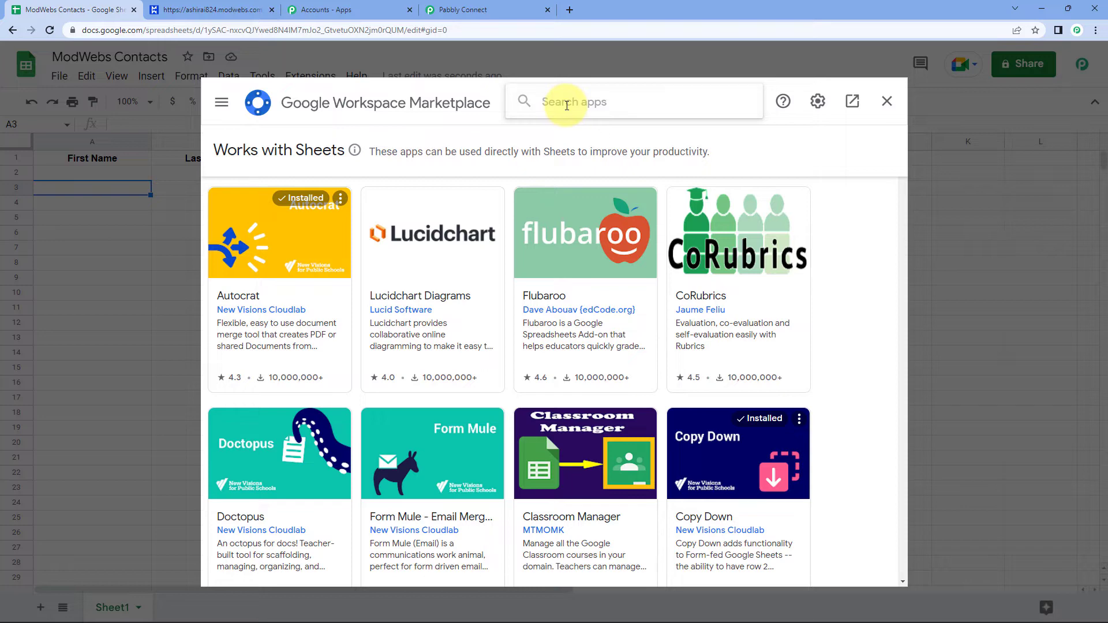
text(Pabbl)
key(BackSpace)
key(Down)
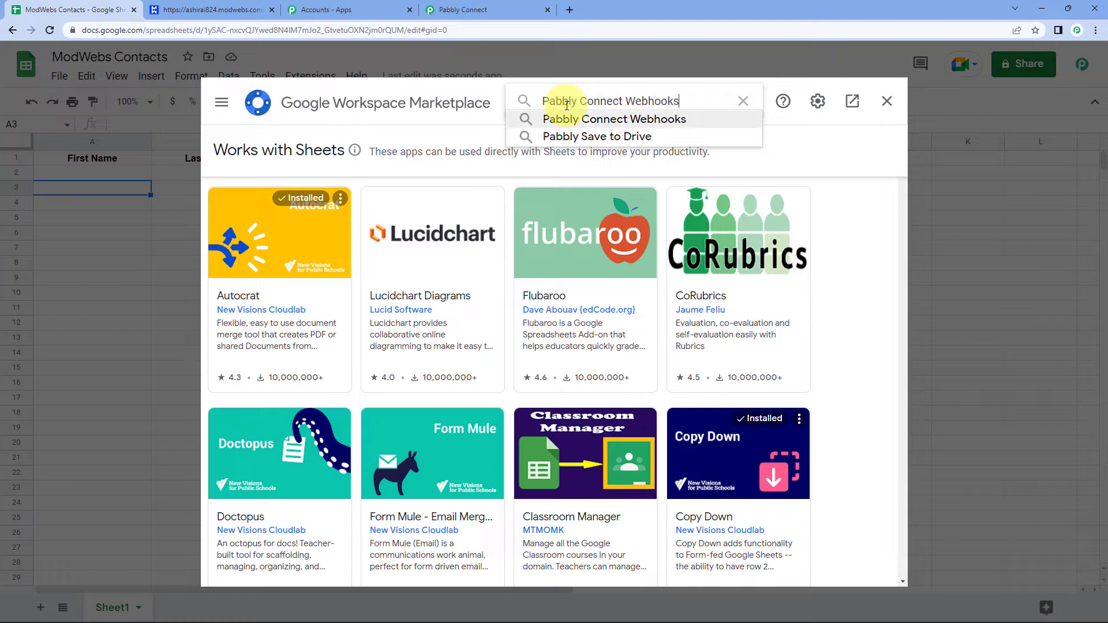
key(Return)
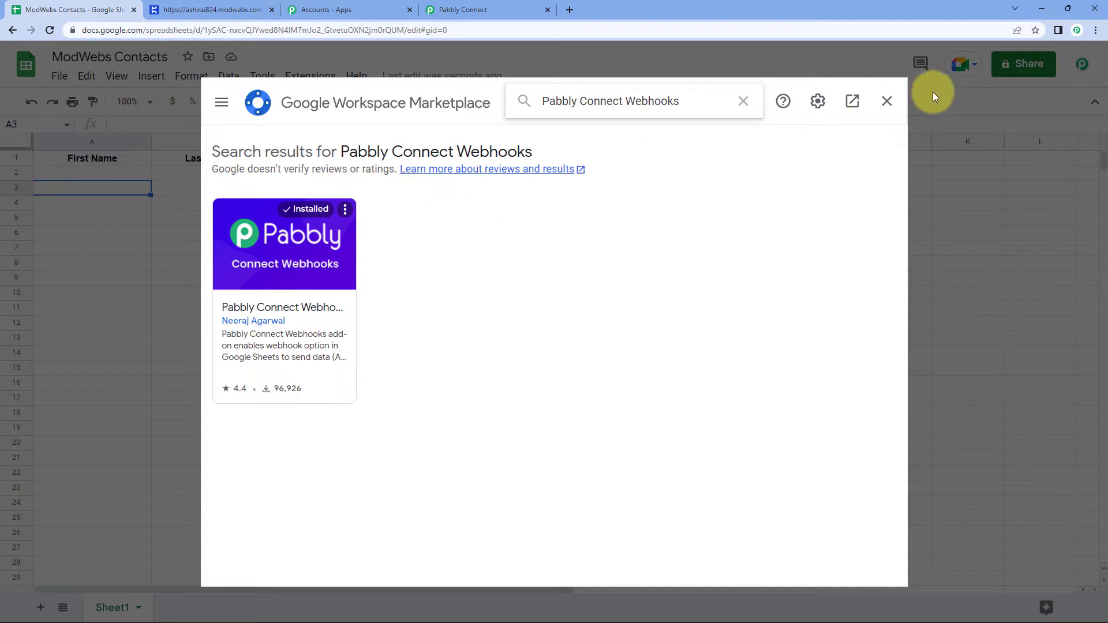
click(887, 101)
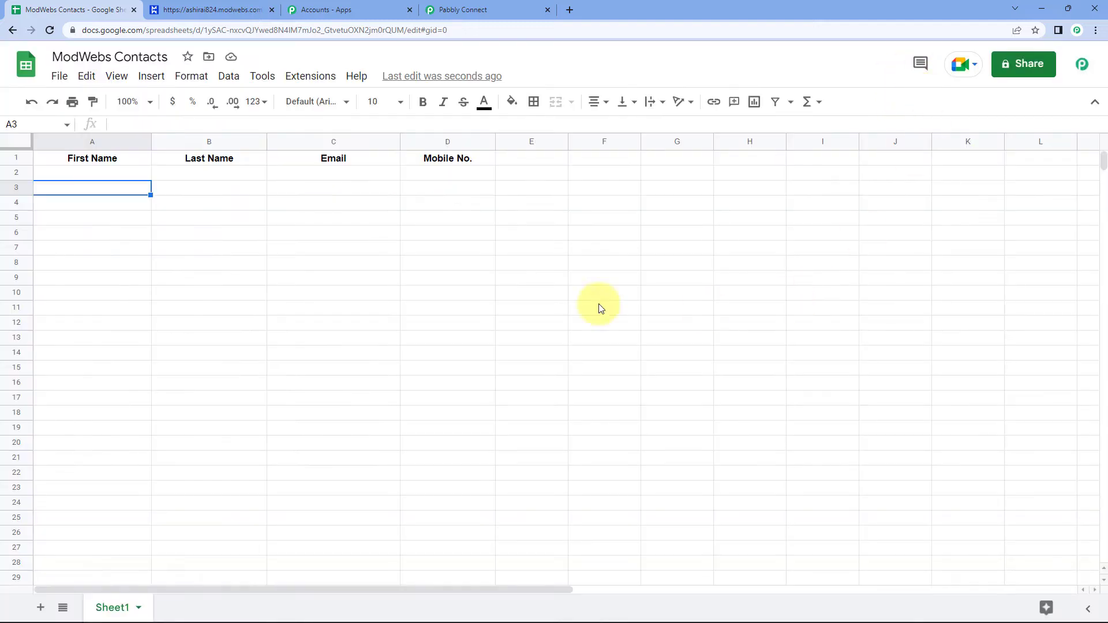
Reload the sheet and open Extensions > Pabbly Connect Webhooks > Initial Setup.
click(50, 30)
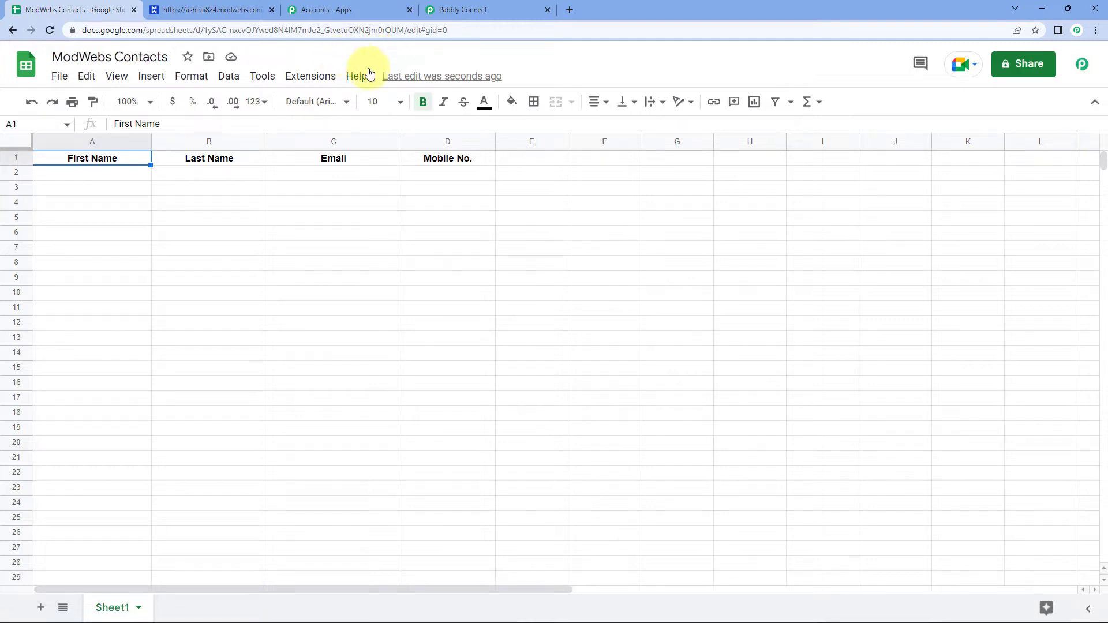
click(311, 77)
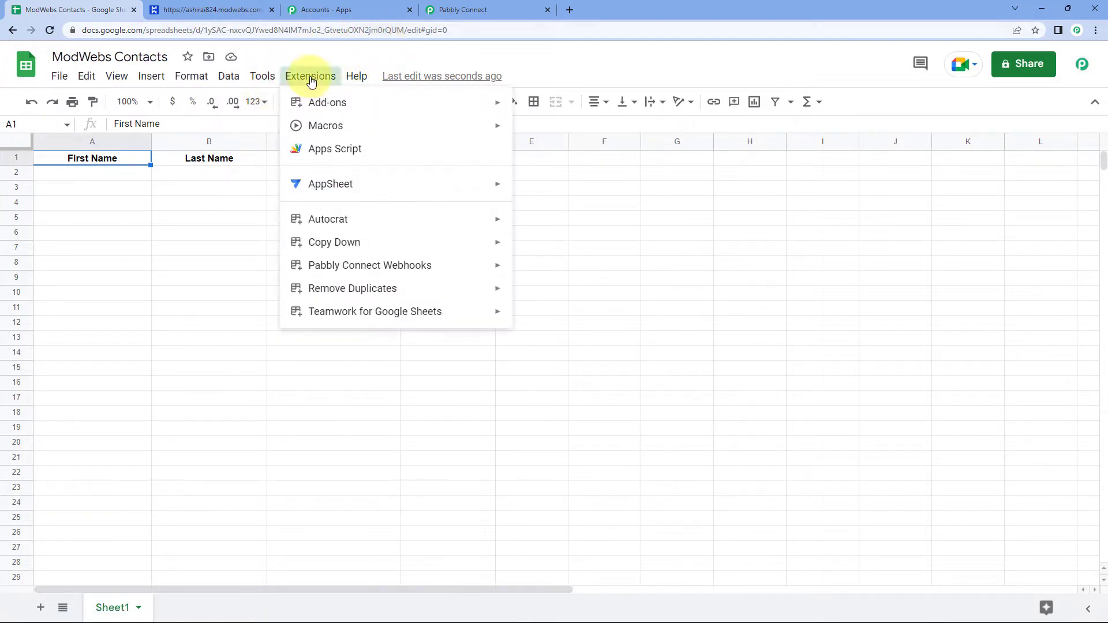
mouse_move(387, 265)
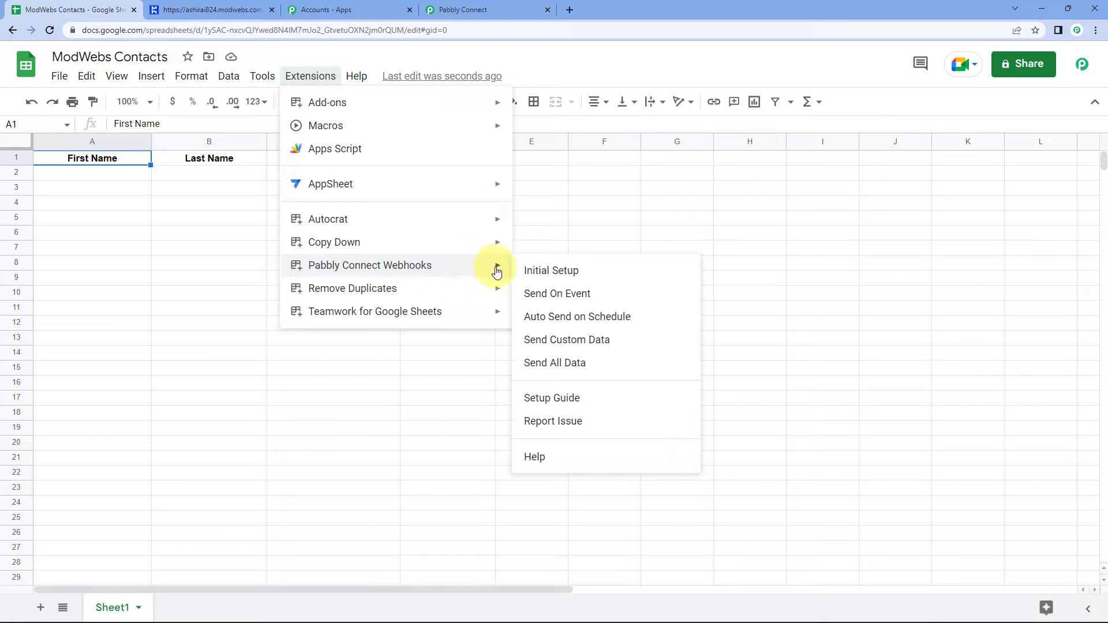
click(599, 275)
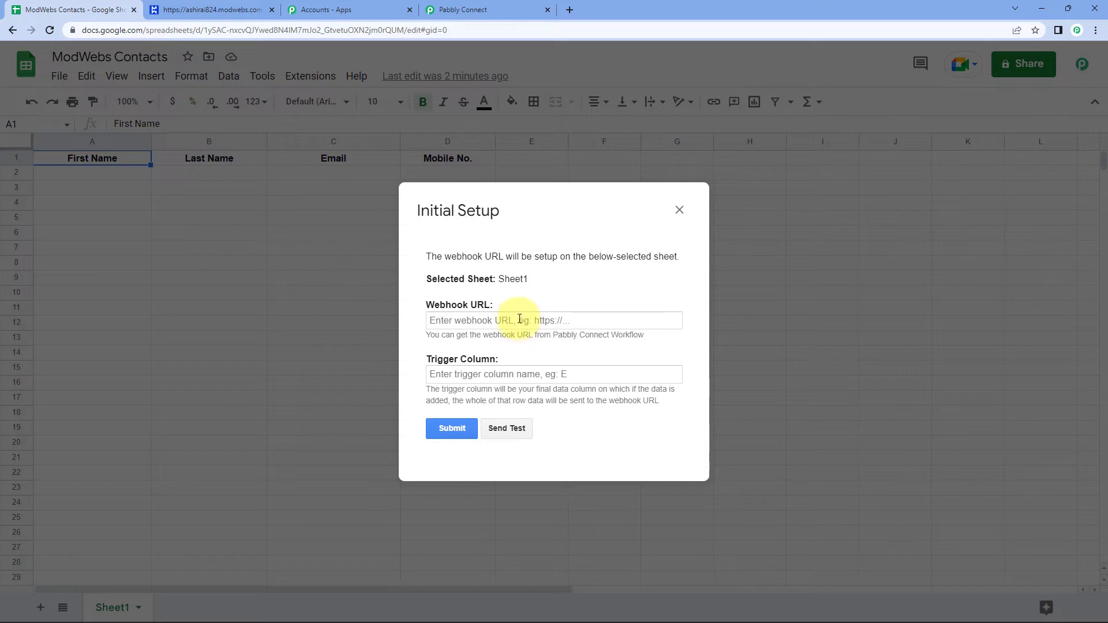
Copy the workflow's webhook URL from Pabbly Connect and paste it into the setup's Webhook URL field.
click(464, 10)
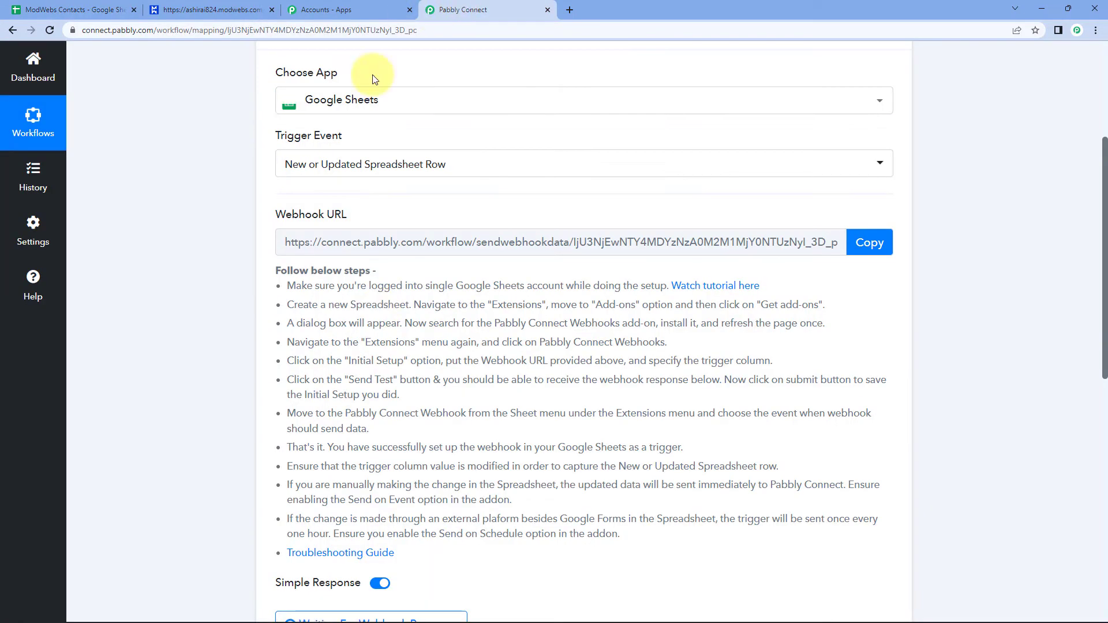
click(859, 250)
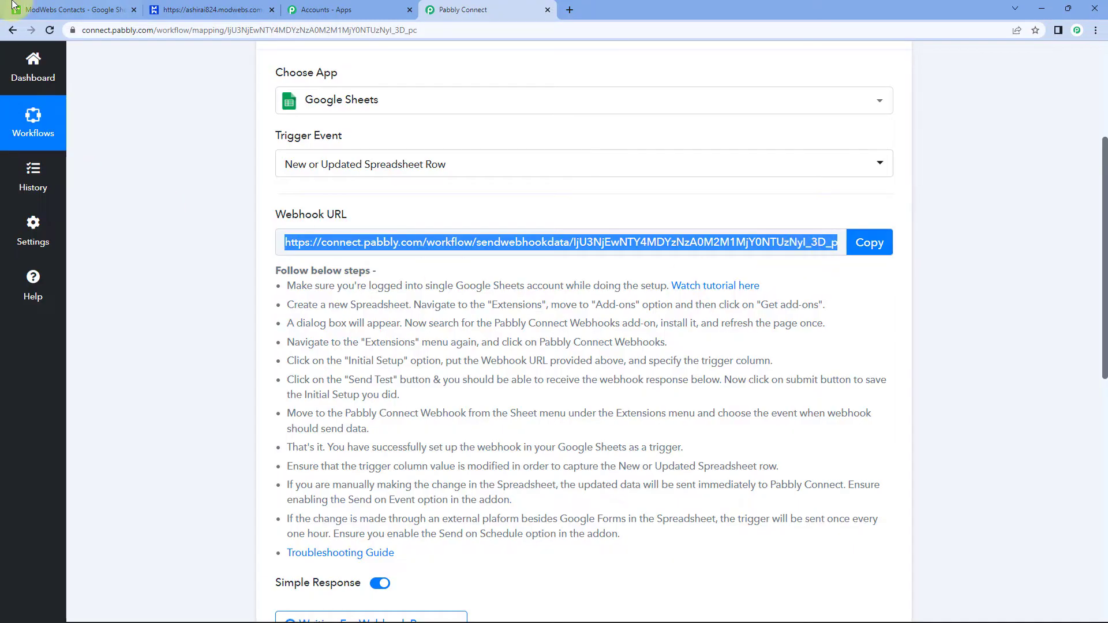
click(20, 8)
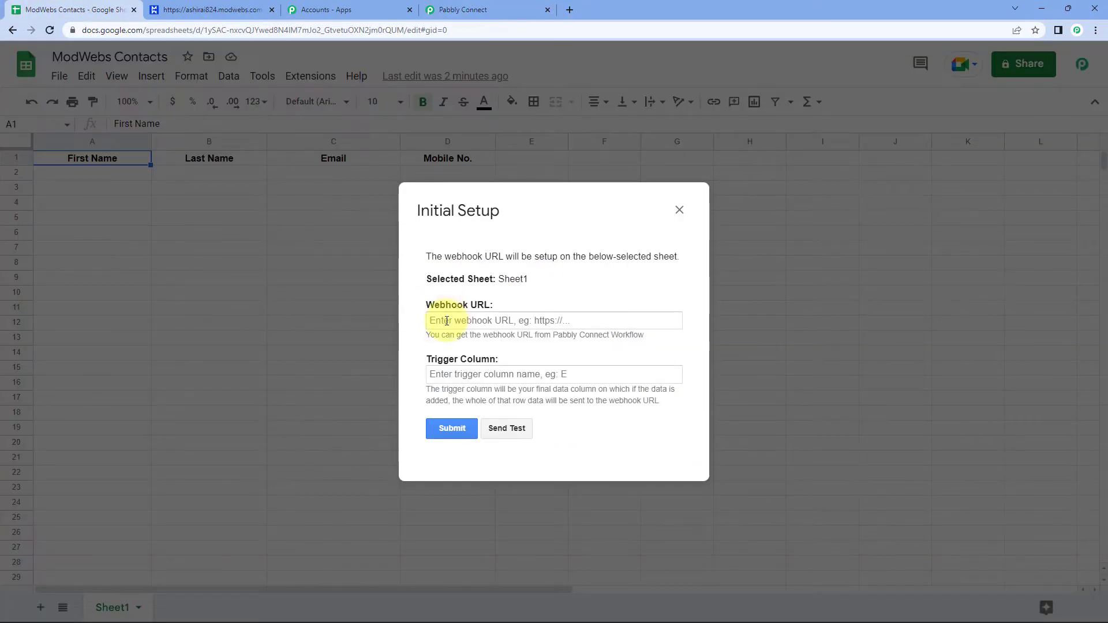
click(441, 321)
right_click(441, 321)
click(470, 398)
click(523, 302)
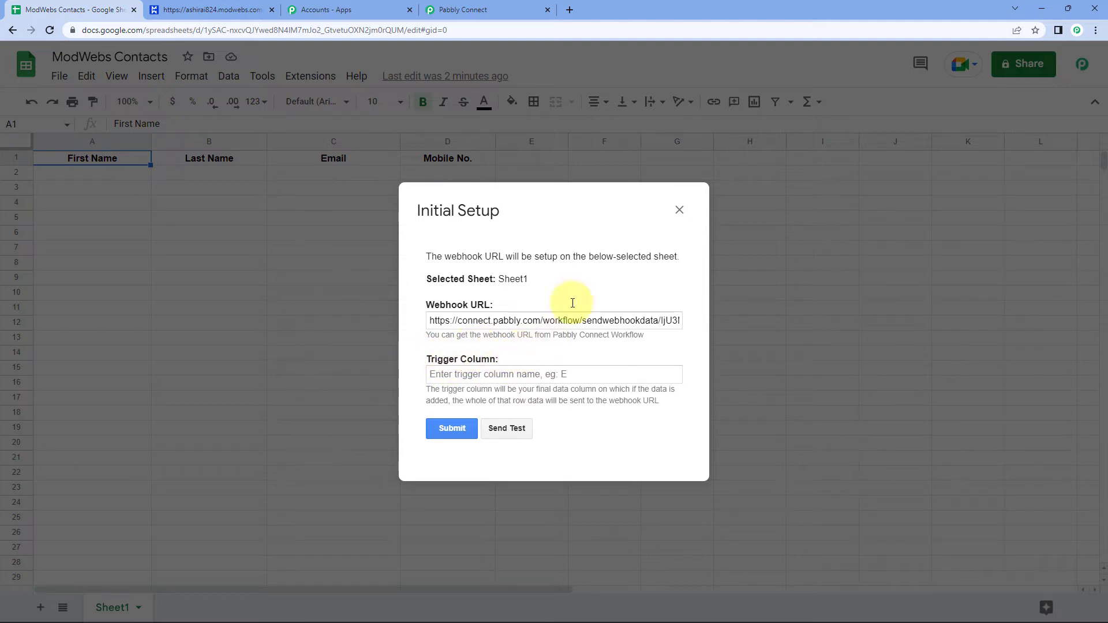
Enter D as the Trigger Column to complete the webhook setup.
drag(527, 215, 641, 241)
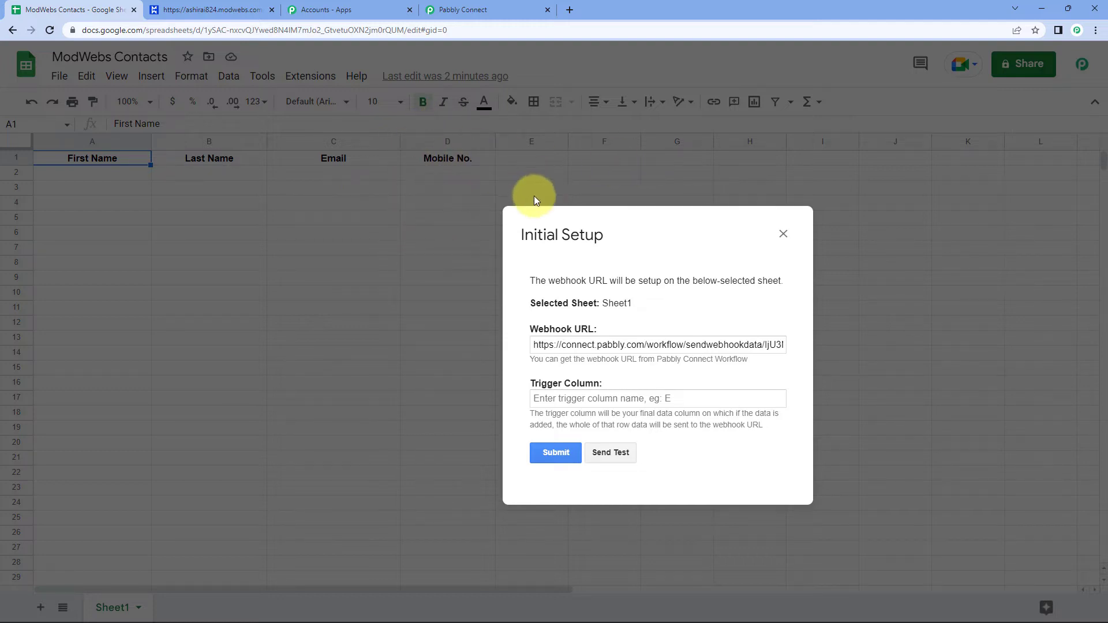
drag(651, 235, 437, 224)
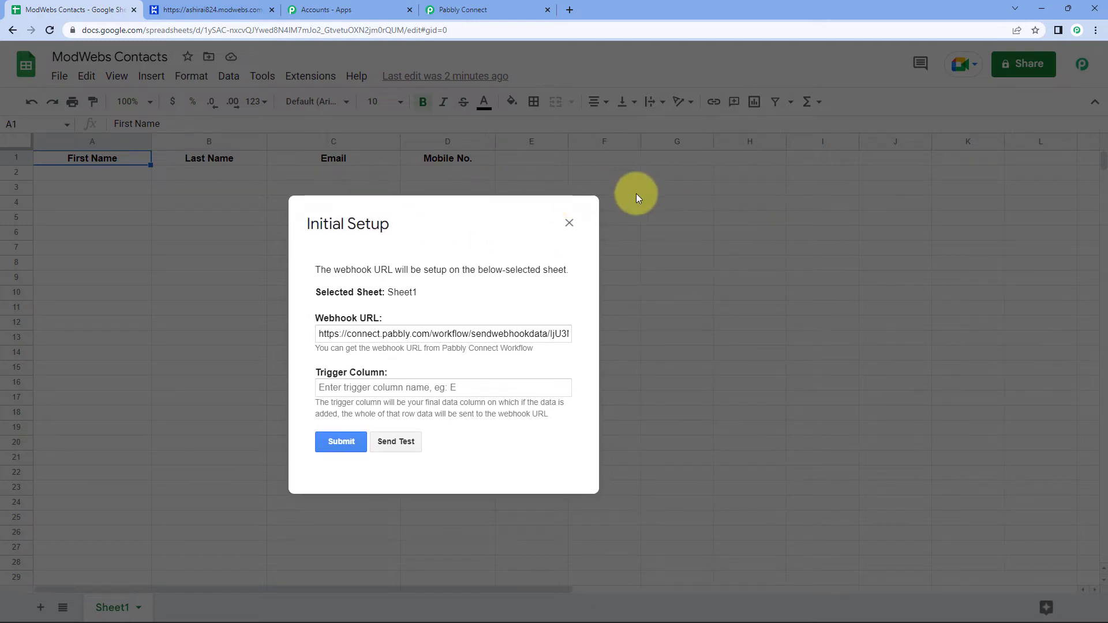
drag(471, 229, 693, 191)
click(584, 345)
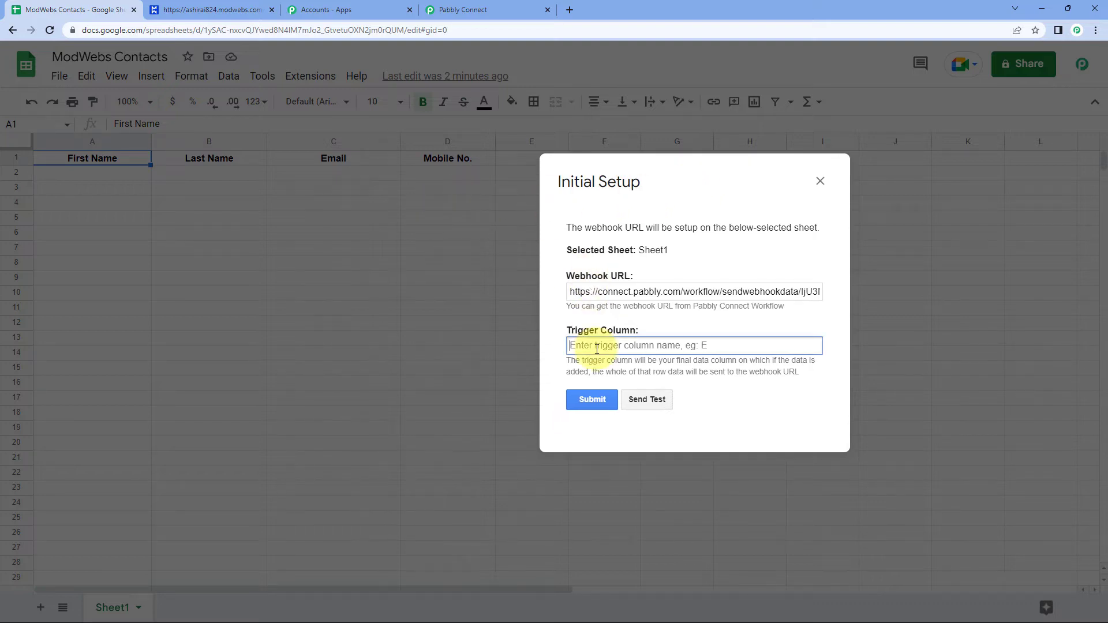
text(D)
click(629, 229)
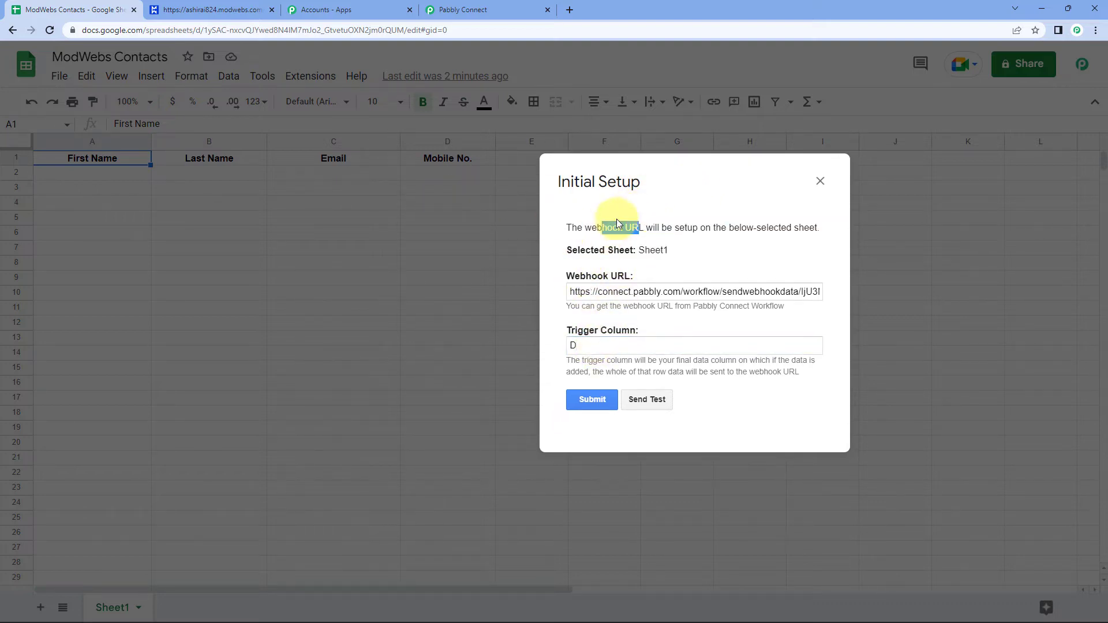
drag(648, 203, 605, 242)
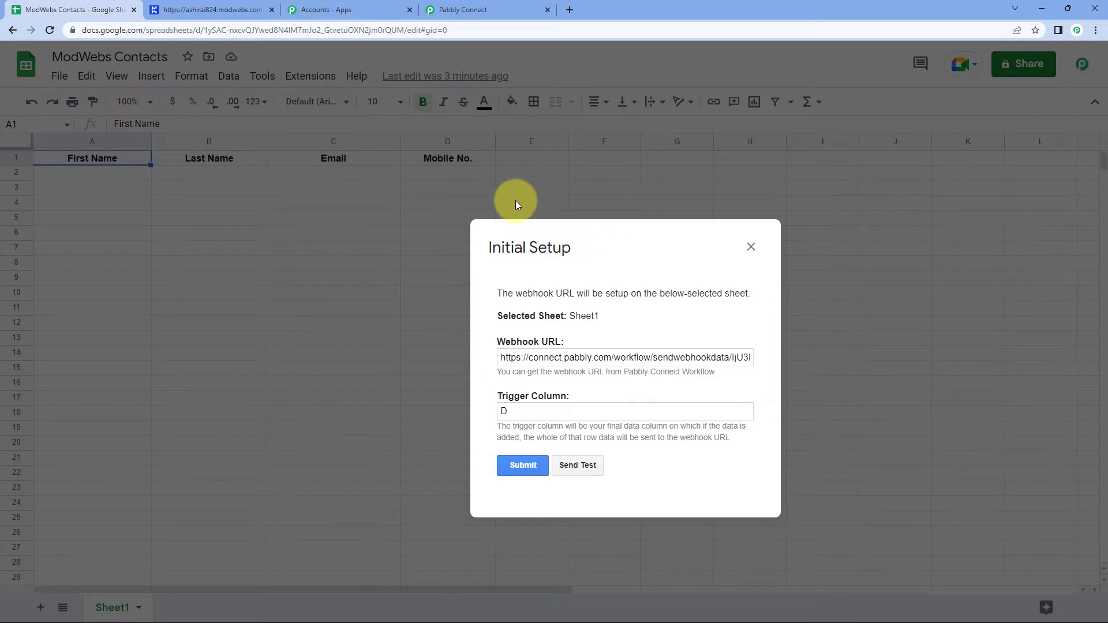
drag(626, 252, 539, 209)
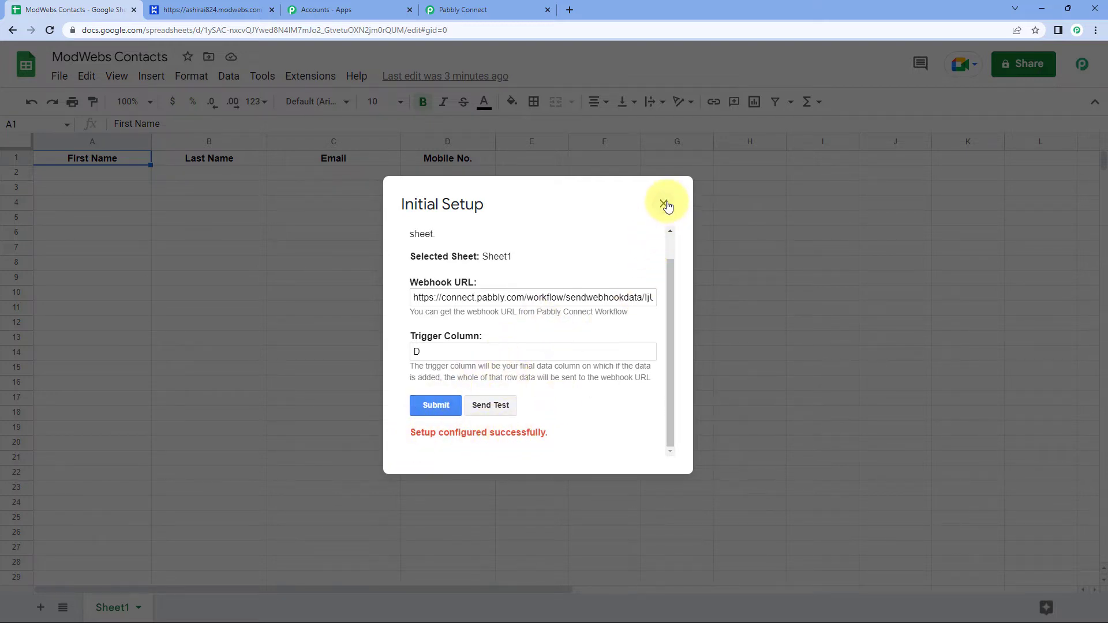
Close the setup dialog and enable Send On Event under Extensions > Pabbly Connect Webhooks.
click(665, 204)
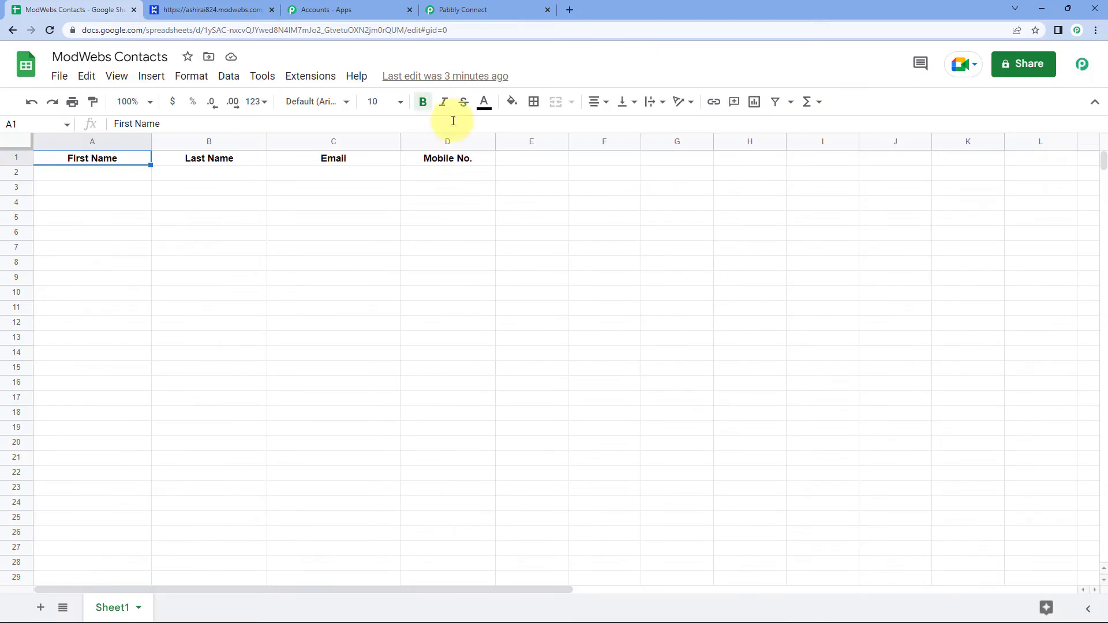
click(308, 79)
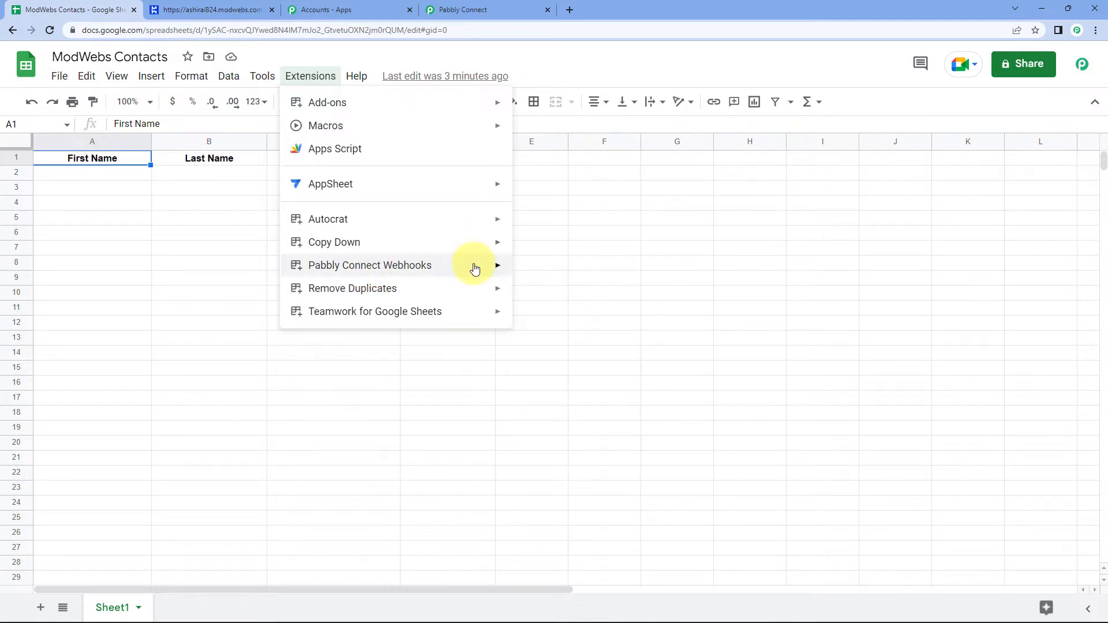
mouse_move(474, 269)
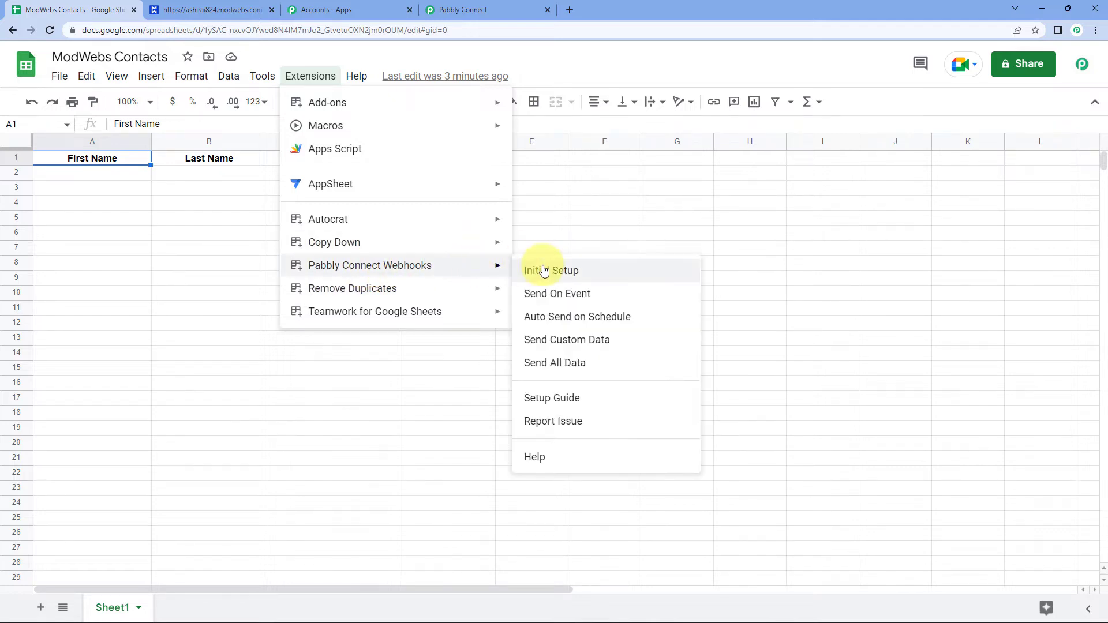
click(527, 297)
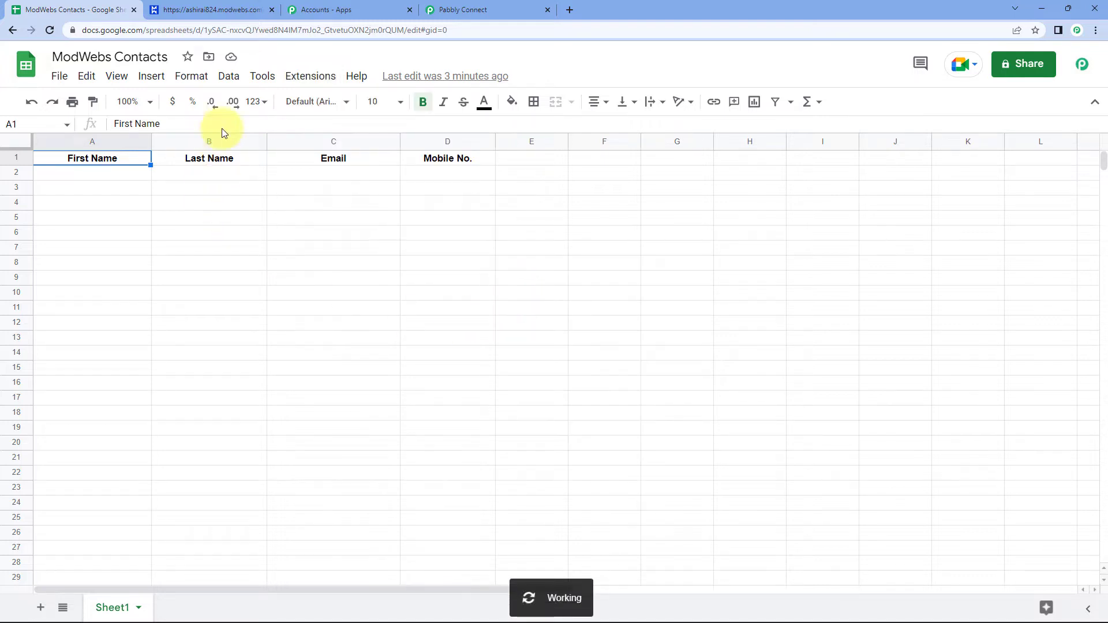
click(307, 77)
mouse_move(436, 263)
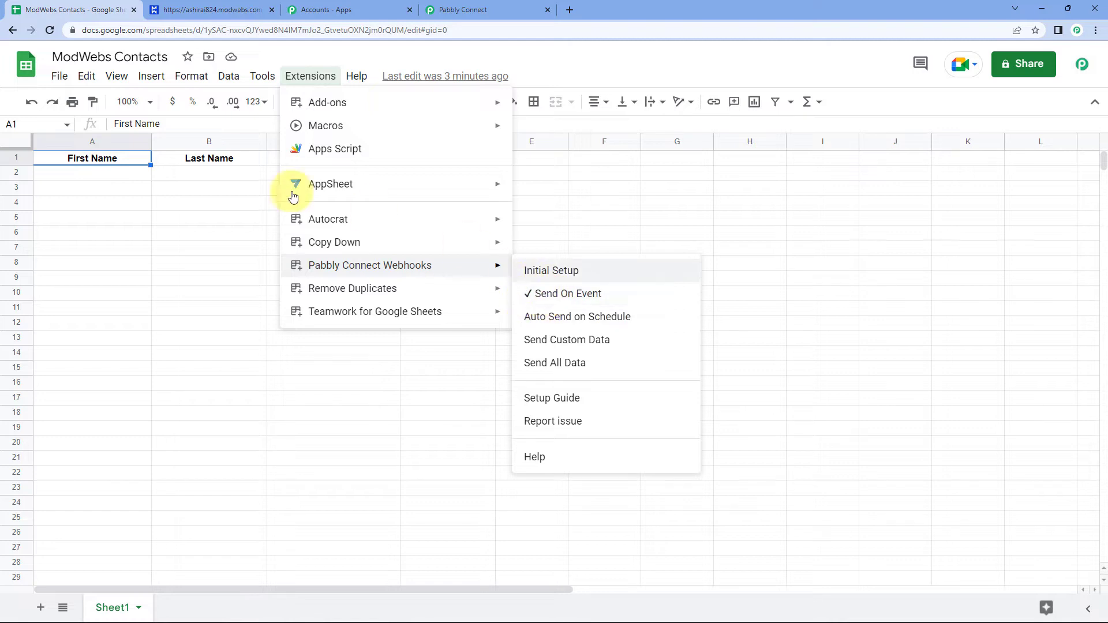
click(104, 167)
click(105, 179)
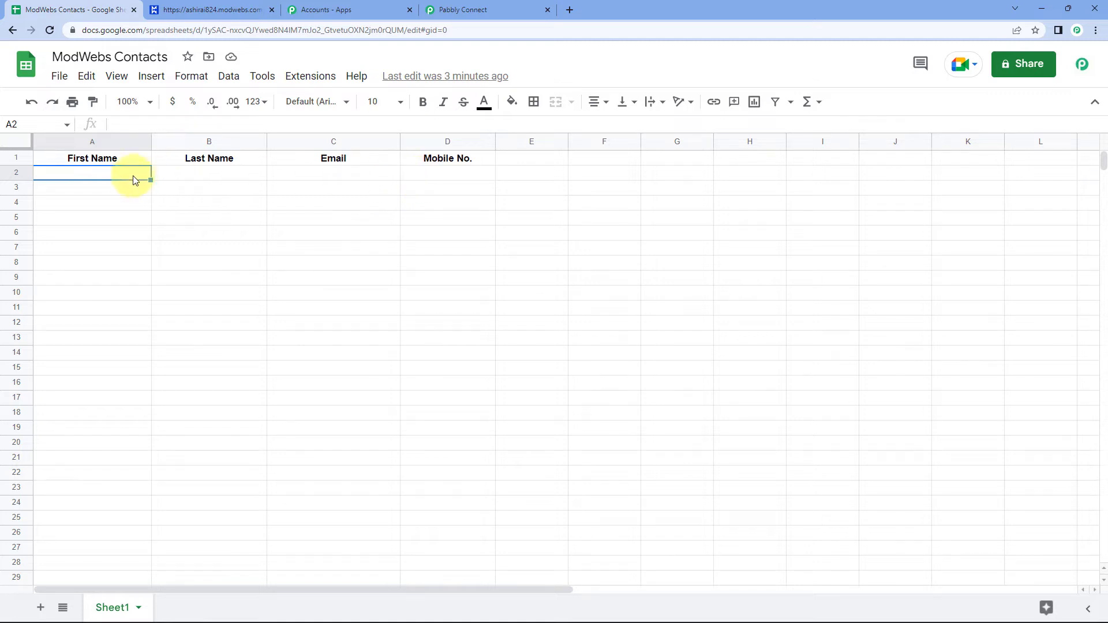
drag(116, 177, 471, 176)
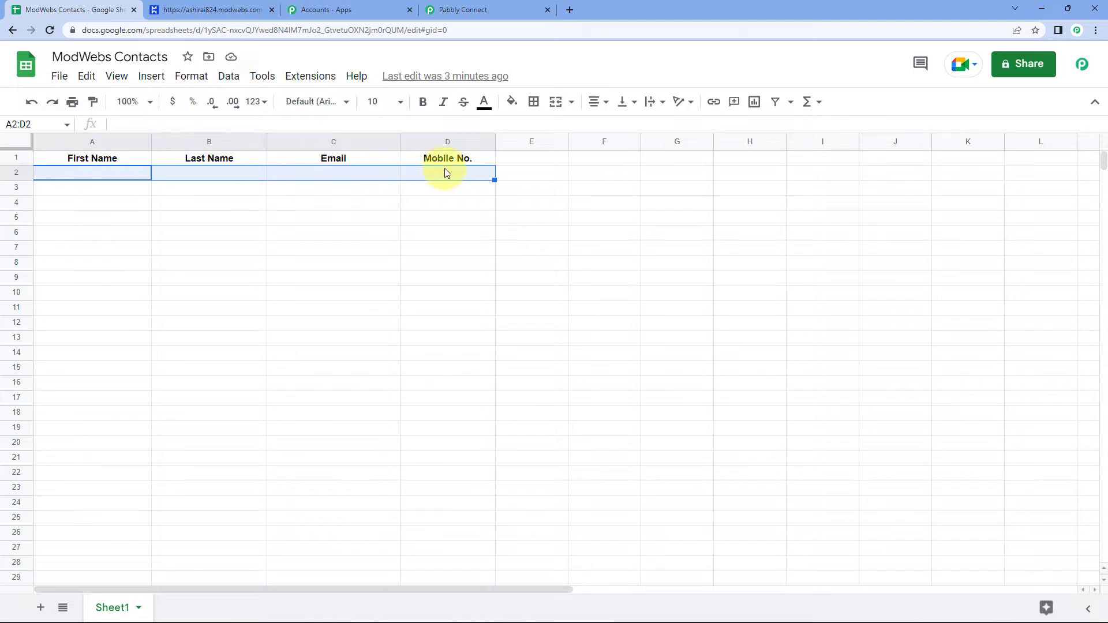
click(465, 10)
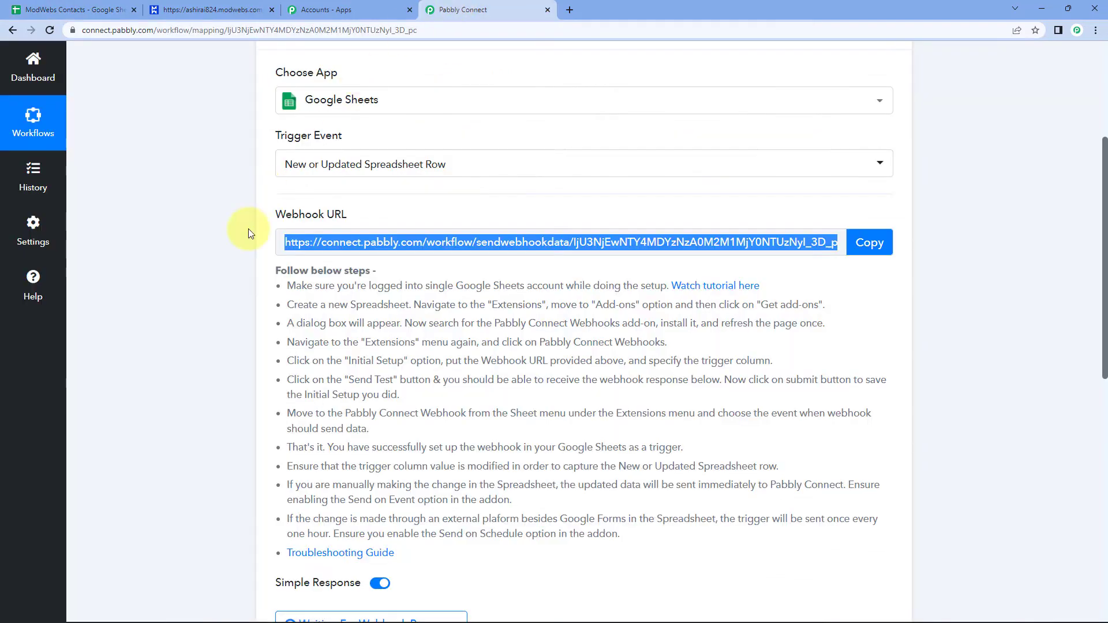
scroll(218, 321, down, 5)
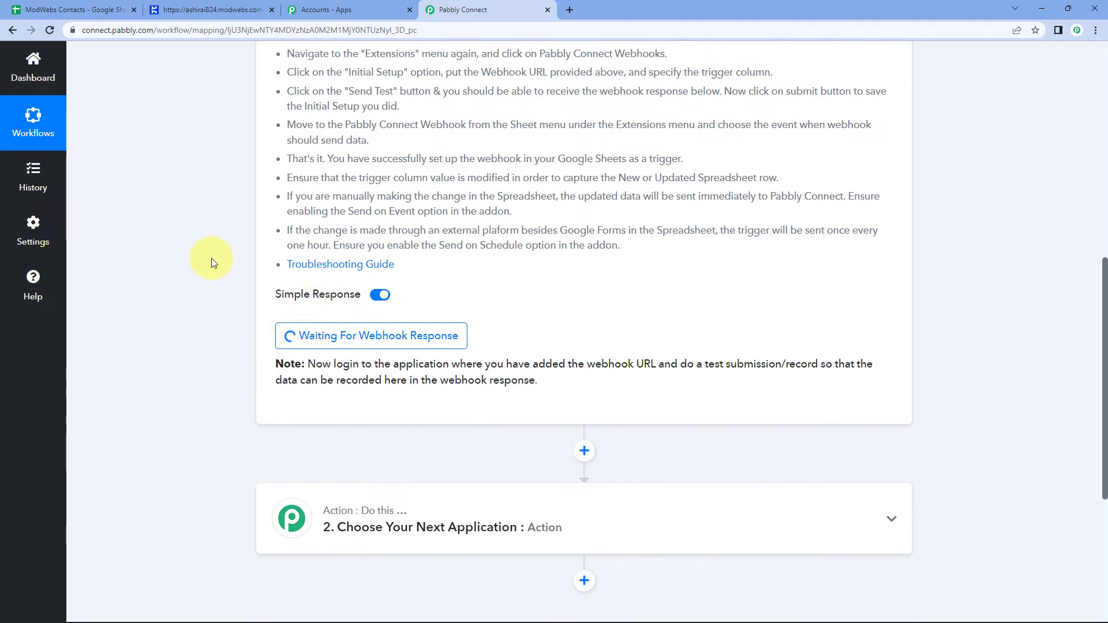
click(98, 8)
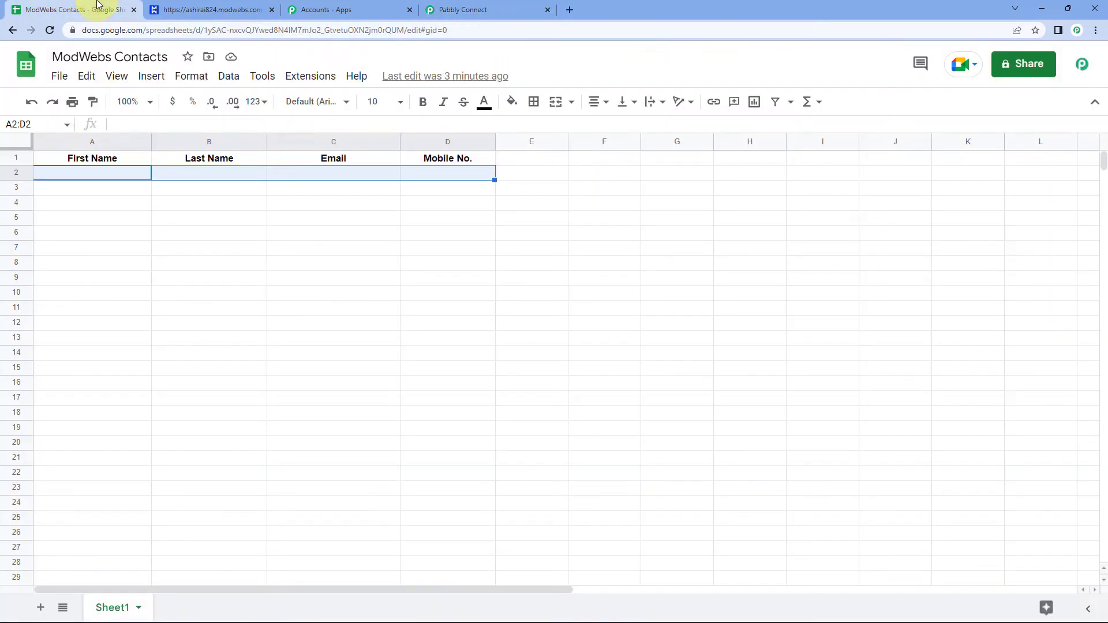
click(71, 169)
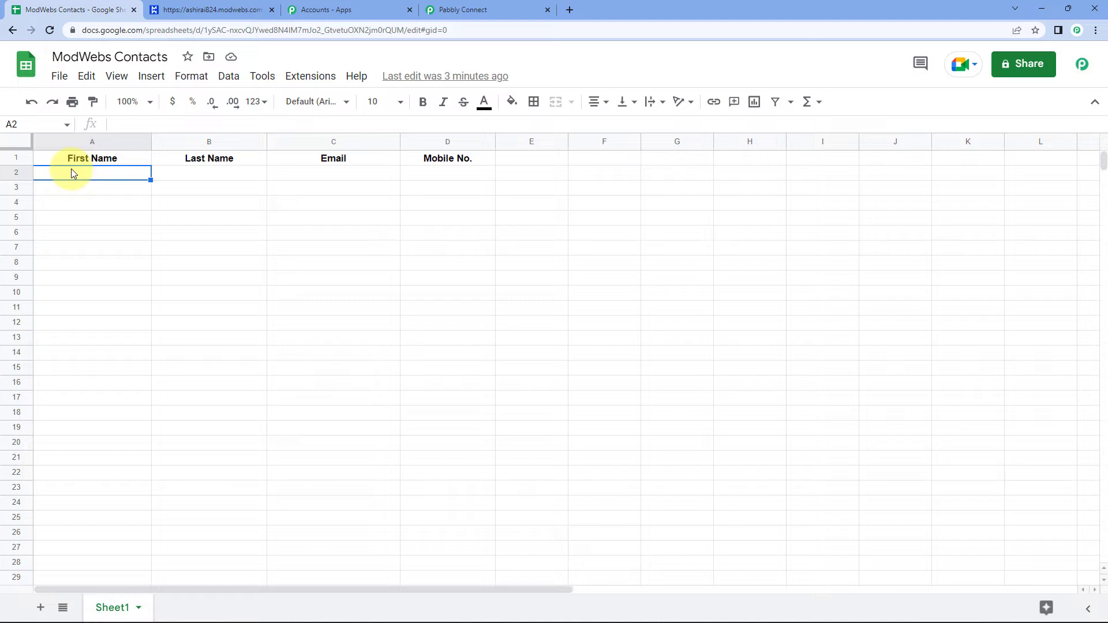
Fill row 2 with the dummy contact's first and last name, demo e-mail and mobile number.
text(Dummy)
key(Tab)
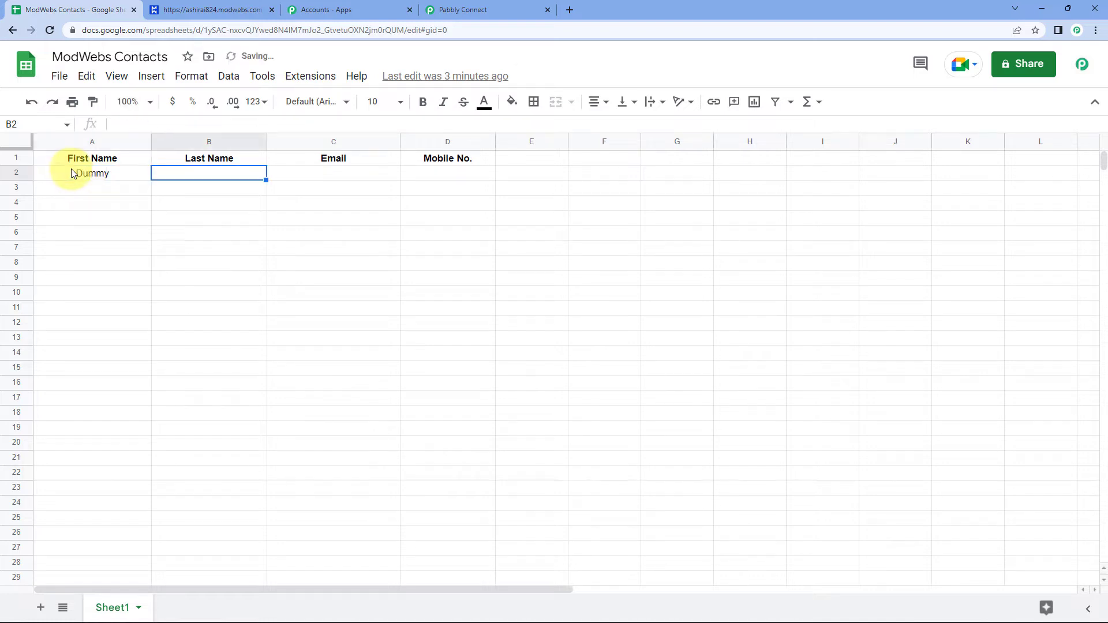
text(Name)
key(Tab)
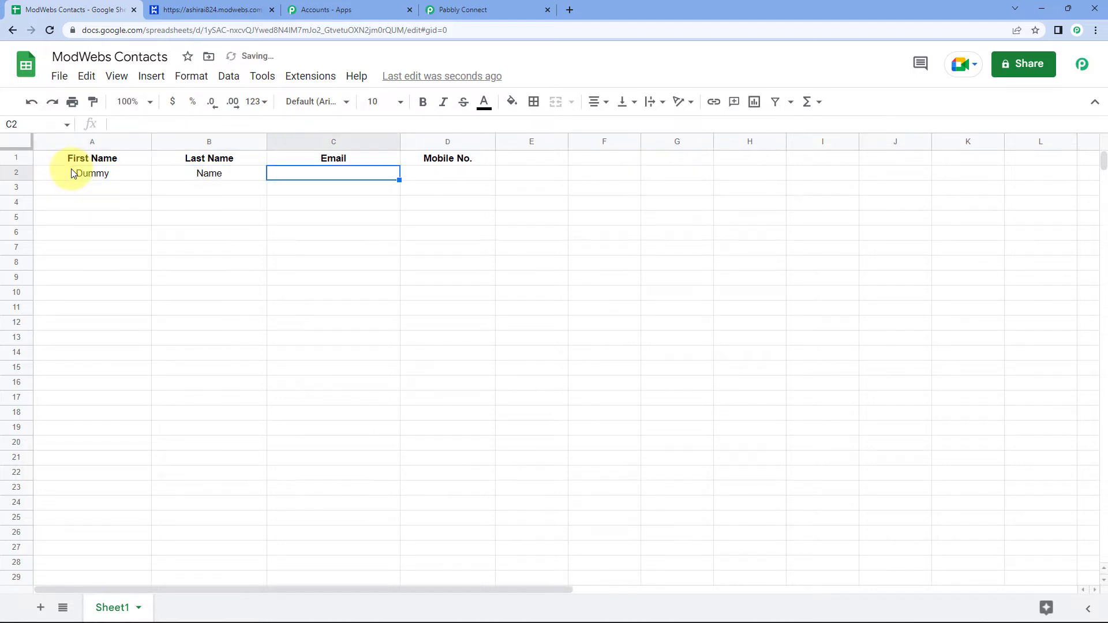
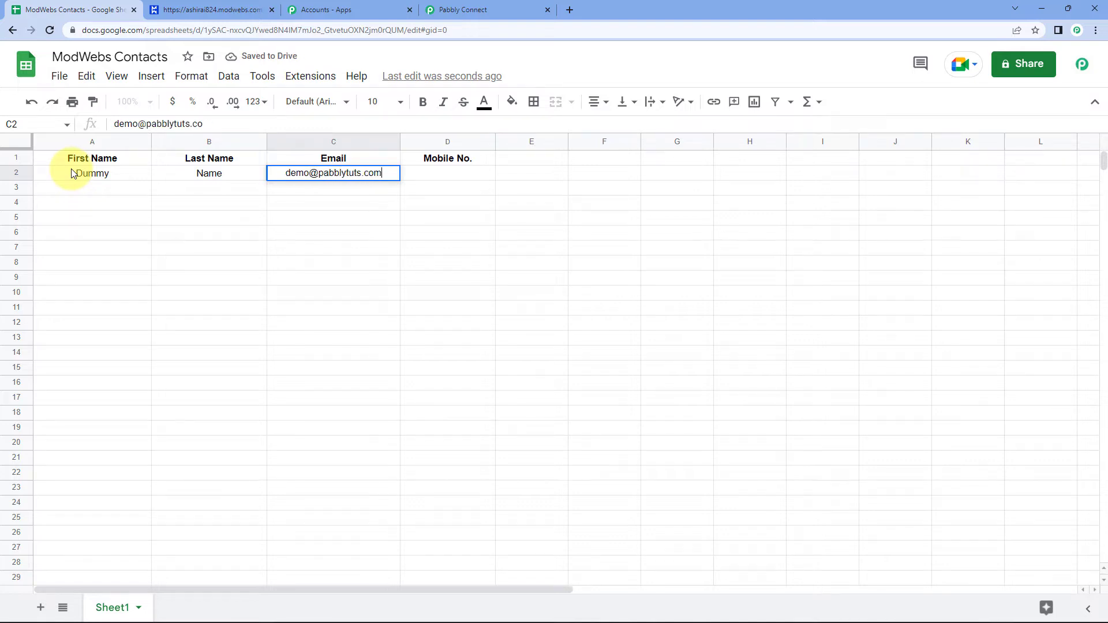
key(Tab)
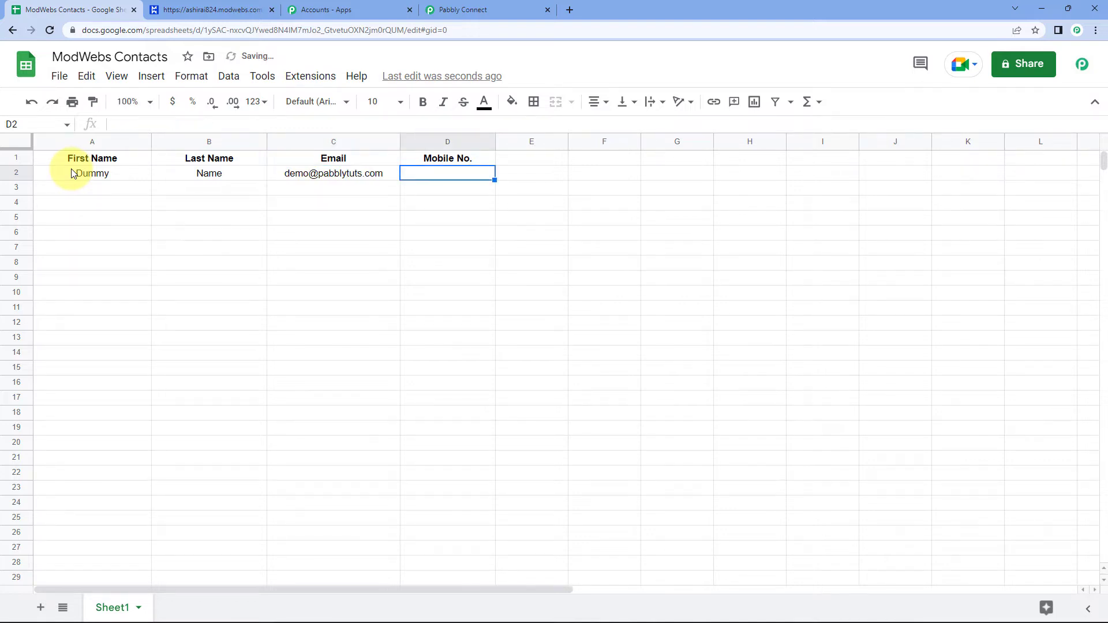
text(9112)
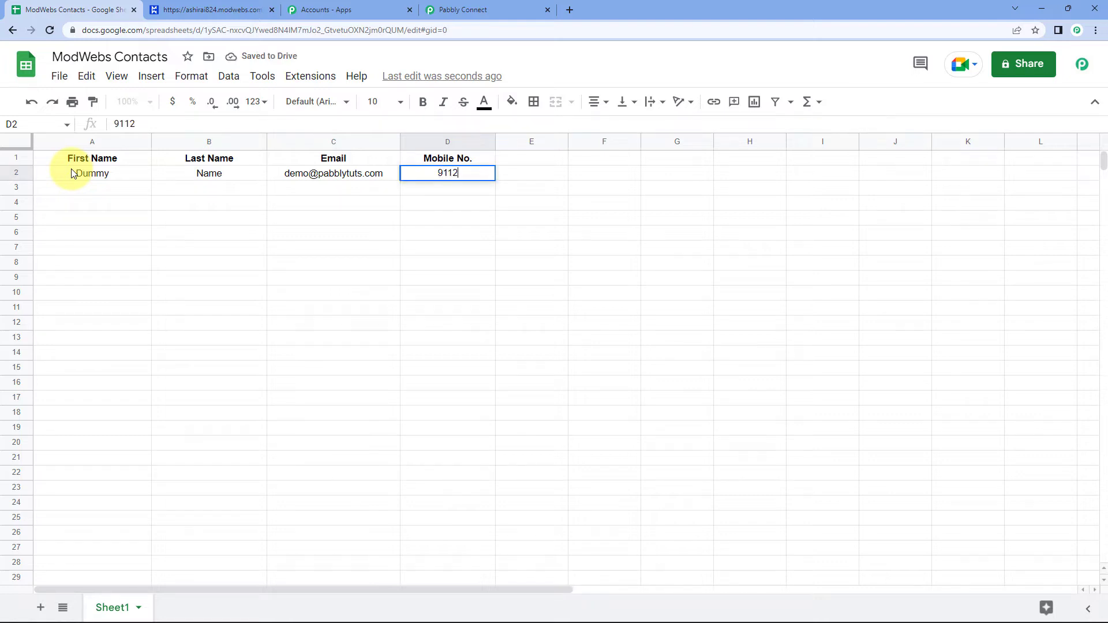
text(3******)
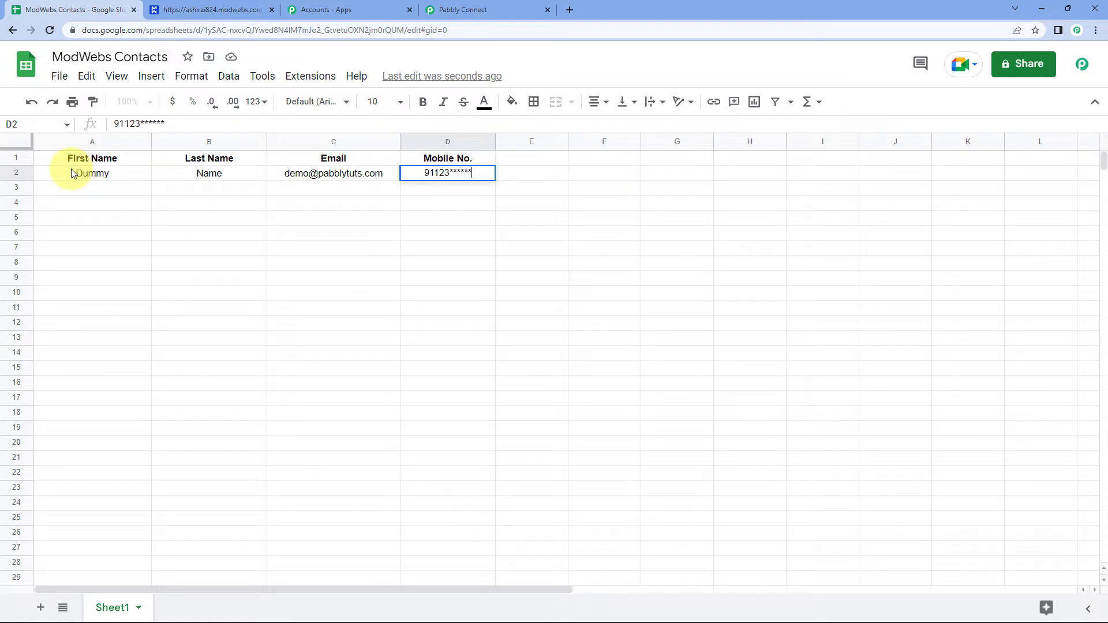
text(0)
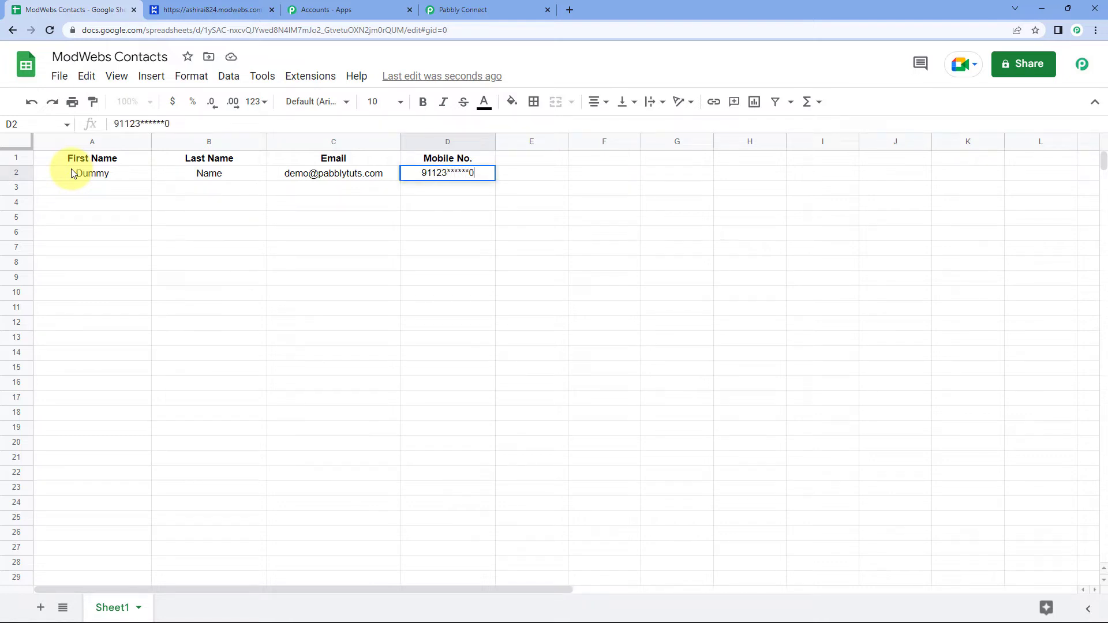
click(134, 190)
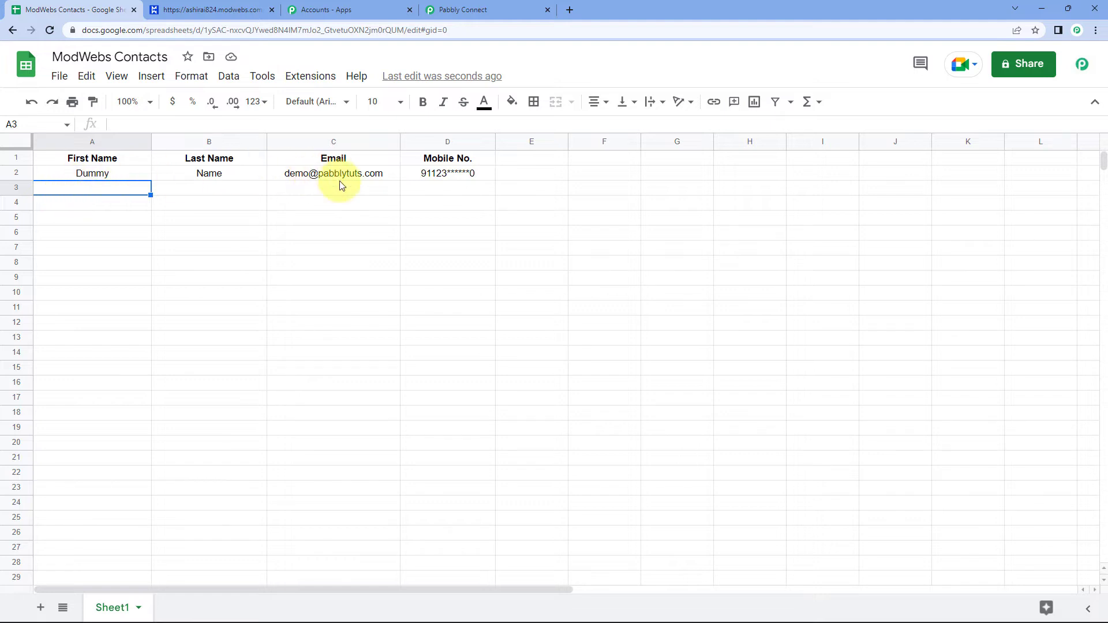
mouse_move(341, 185)
click(218, 207)
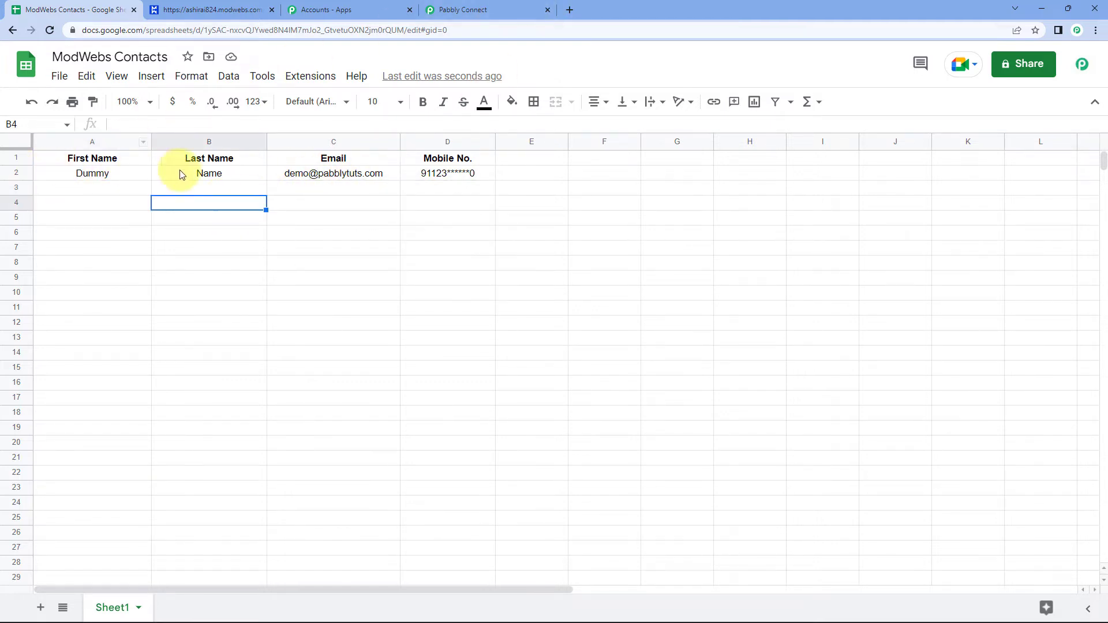
Compare the trigger's captured response from ModWebs Contacts, Sheet1 with the sheet's test row values.
click(508, 6)
scroll(191, 189, down, 2)
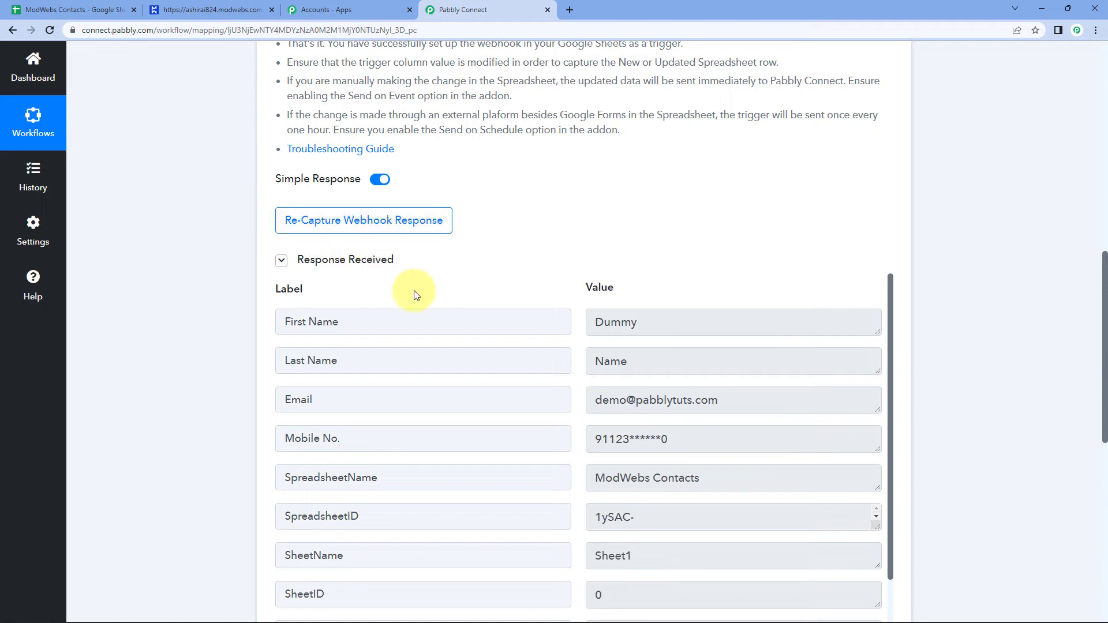
scroll(415, 294, down, 4)
scroll(679, 216, up, 2)
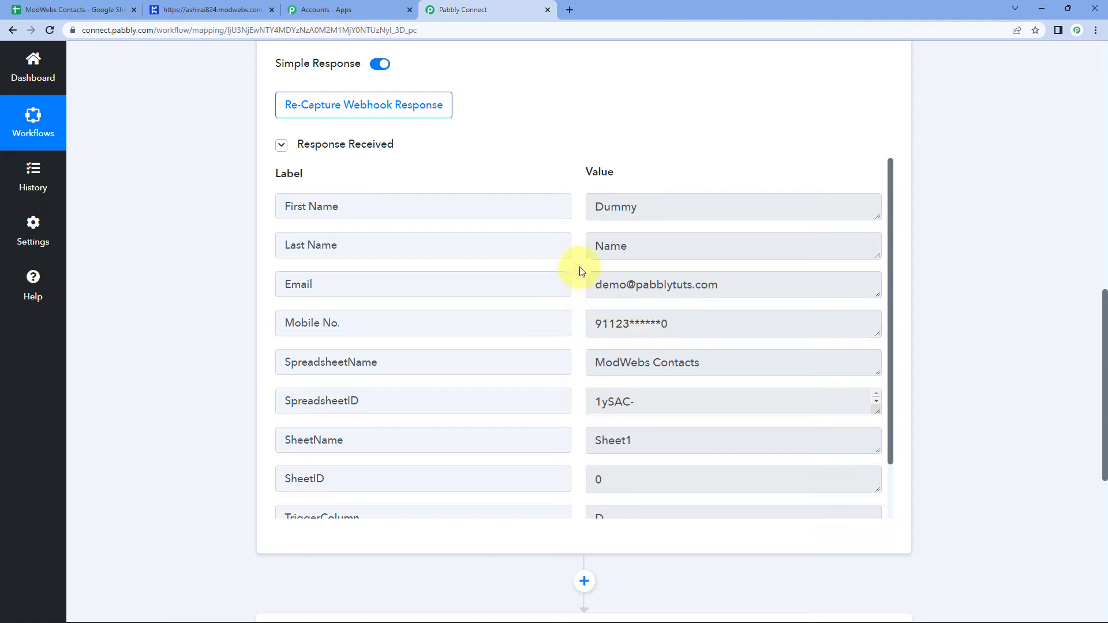
click(40, 10)
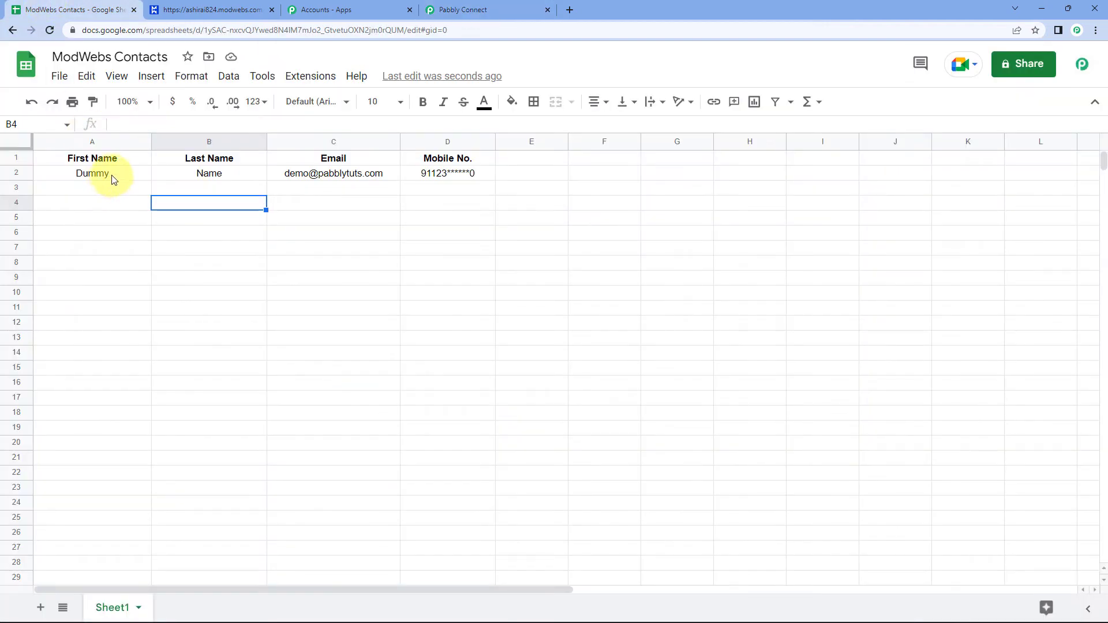
click(459, 9)
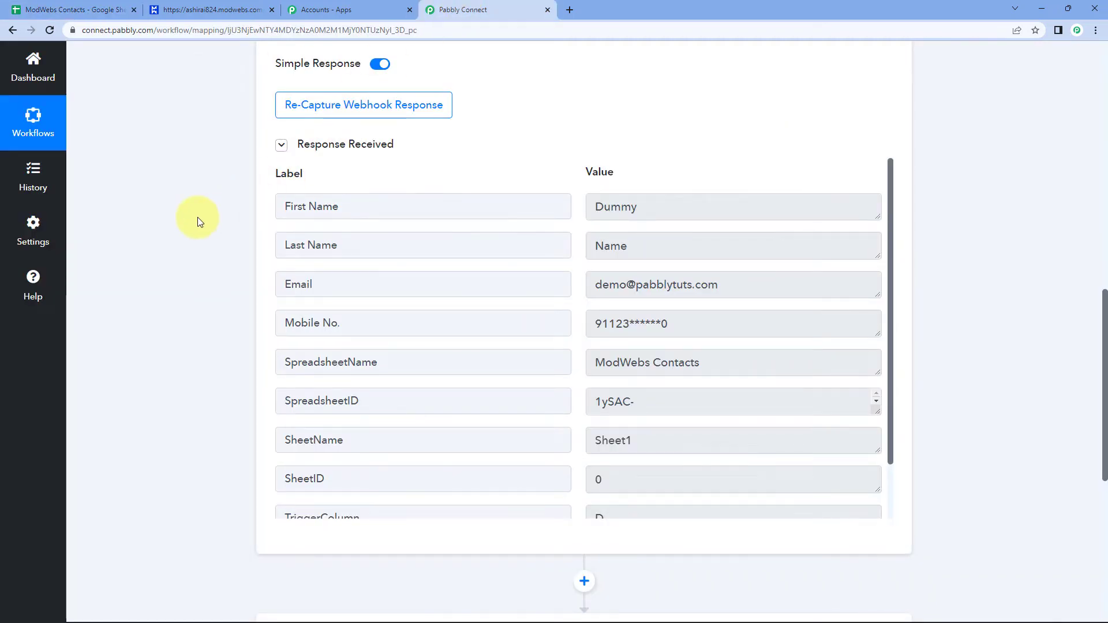
scroll(197, 217, down, 1)
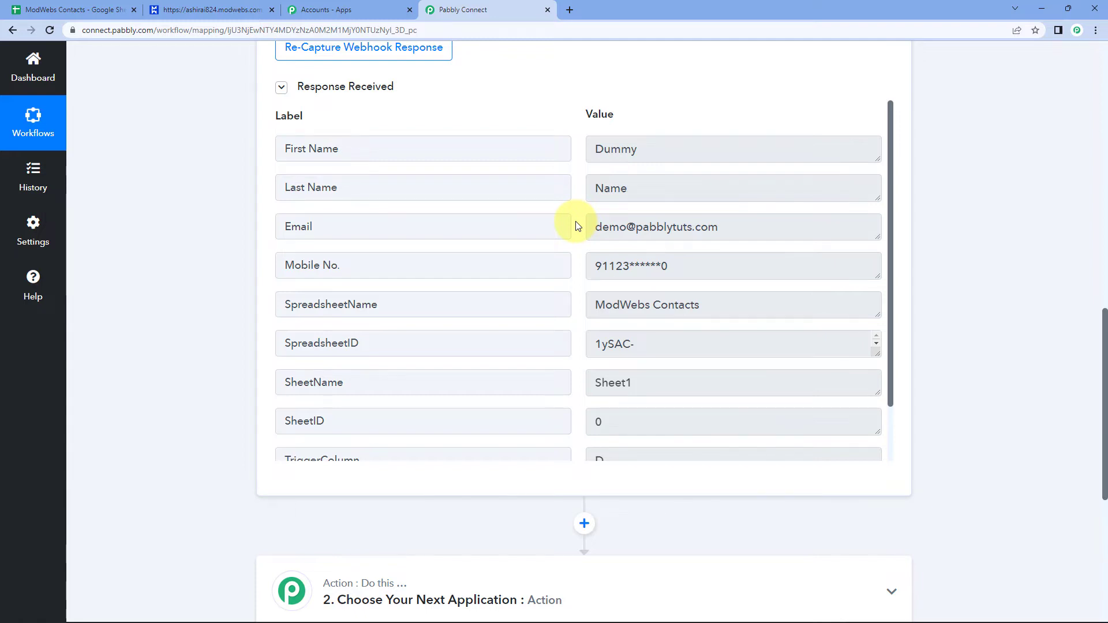
scroll(202, 239, down, 1)
scroll(202, 239, down, 5)
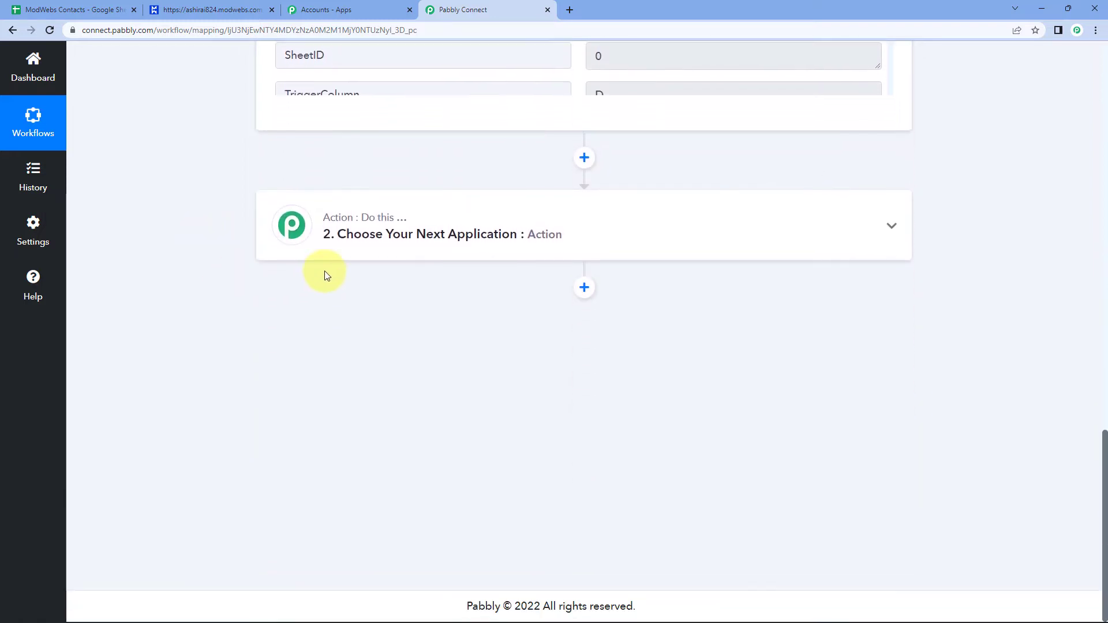
Set the action step to Modwebs with the Create Contact event, and add a new Modwebs connection.
click(465, 224)
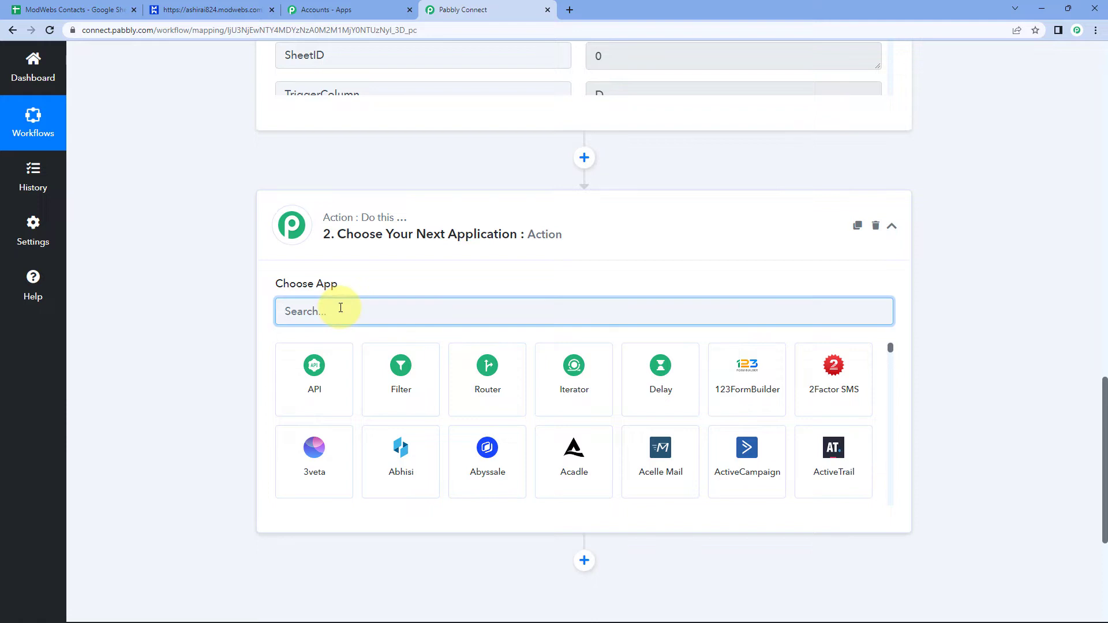
text(ModWebs)
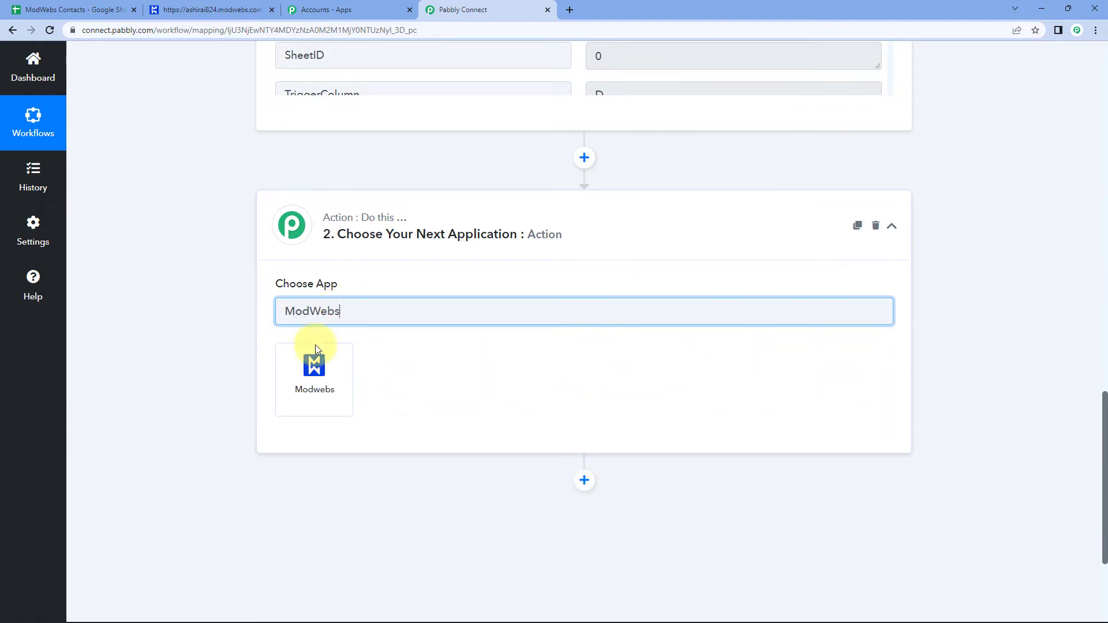
click(306, 370)
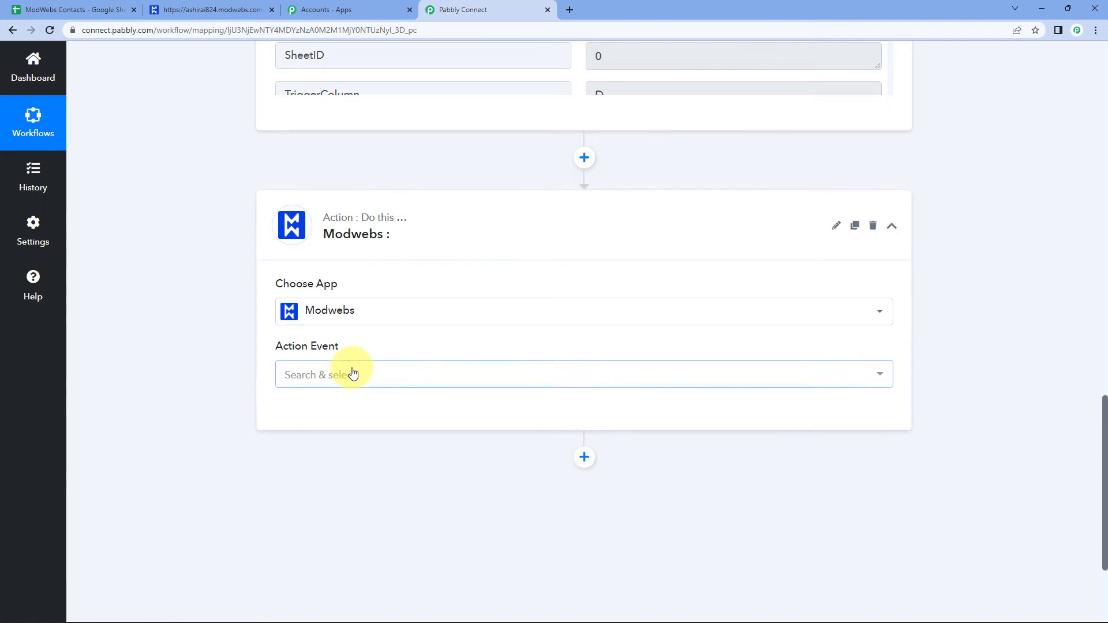
click(353, 374)
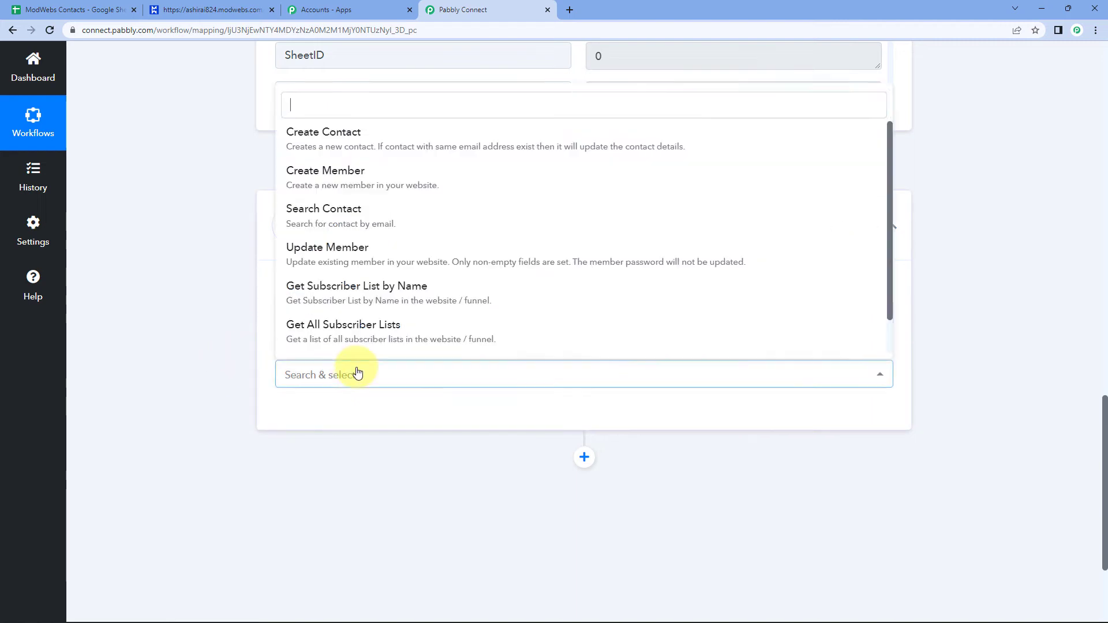
scroll(215, 350, down, 3)
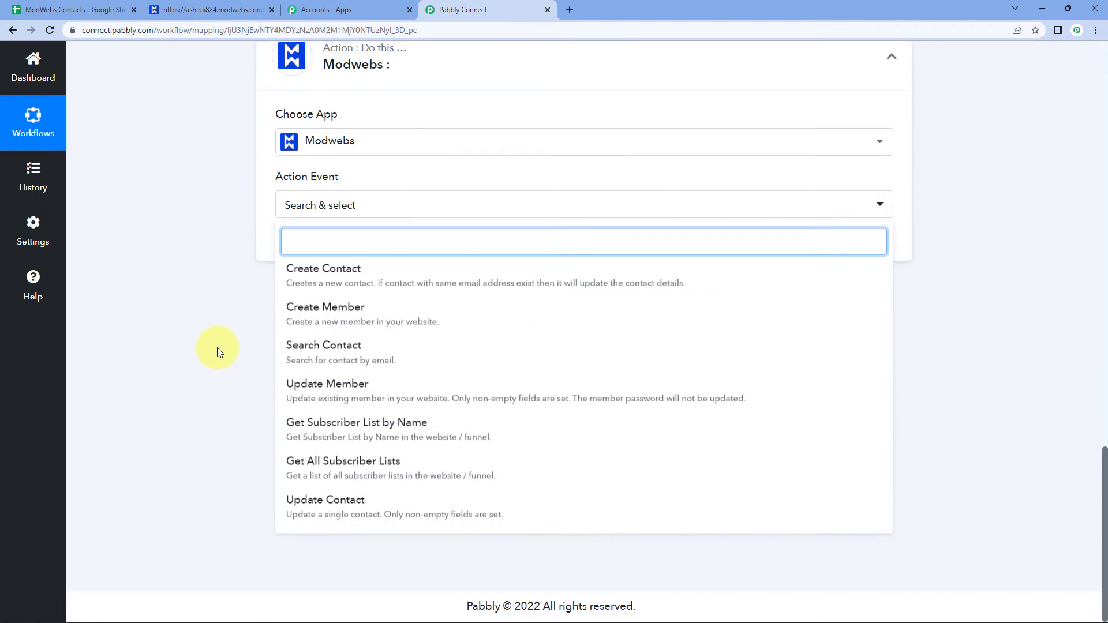
click(345, 288)
click(310, 243)
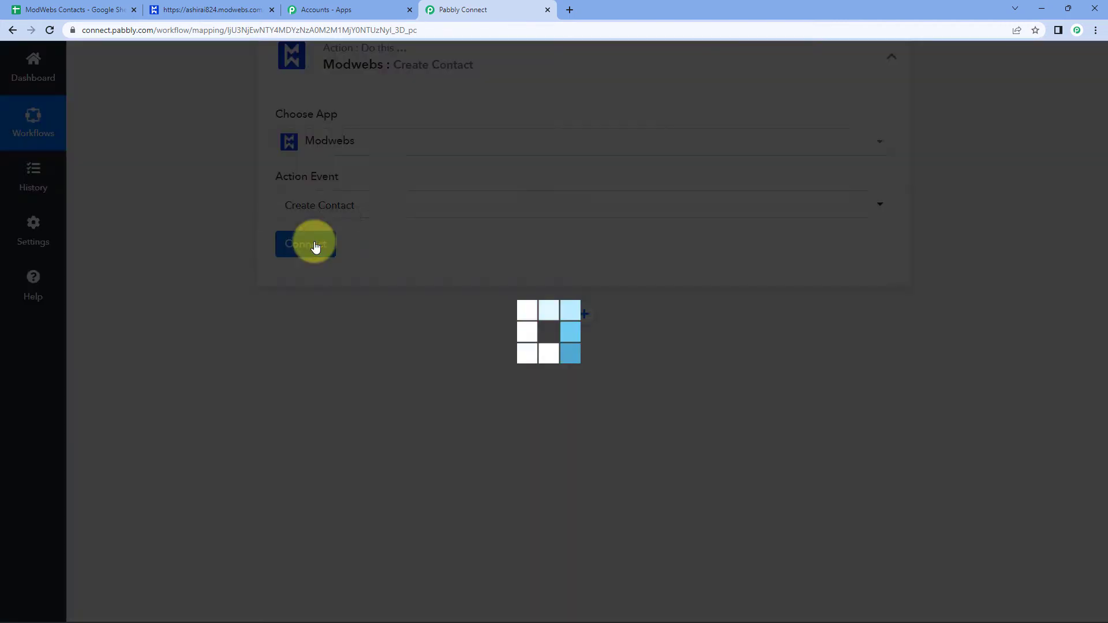
click(539, 184)
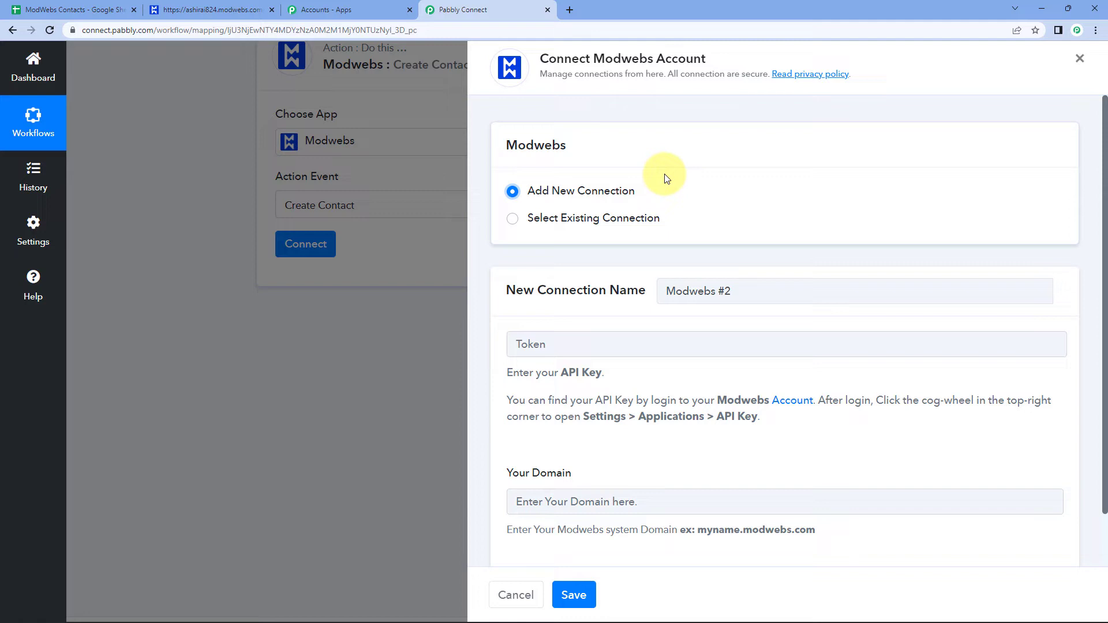
Look over the Modwebs #2 connection form, then bring up the ModWebs website.
scroll(664, 176, down, 1)
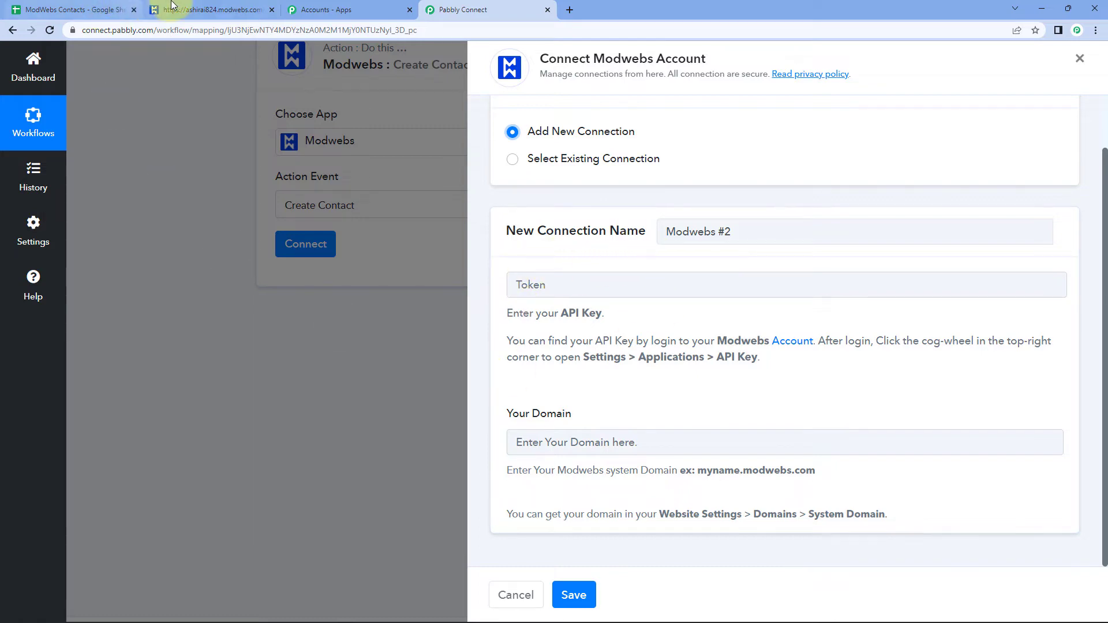
click(210, 10)
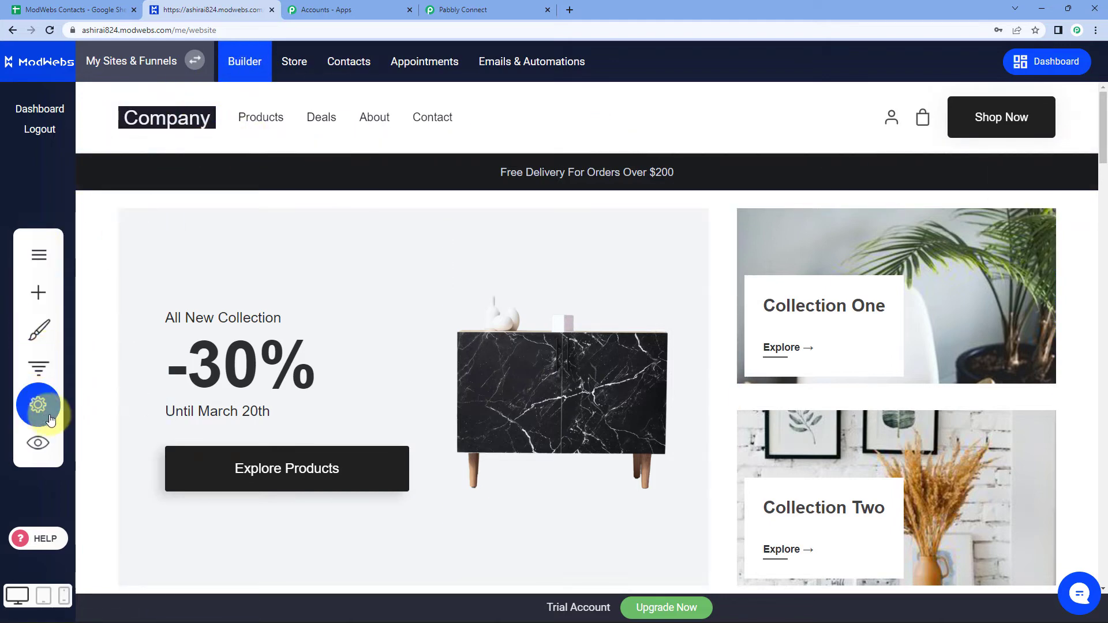
Reveal and copy the API key from the ModWebs site's Applications settings, then go back to Pabbly Connect.
click(40, 407)
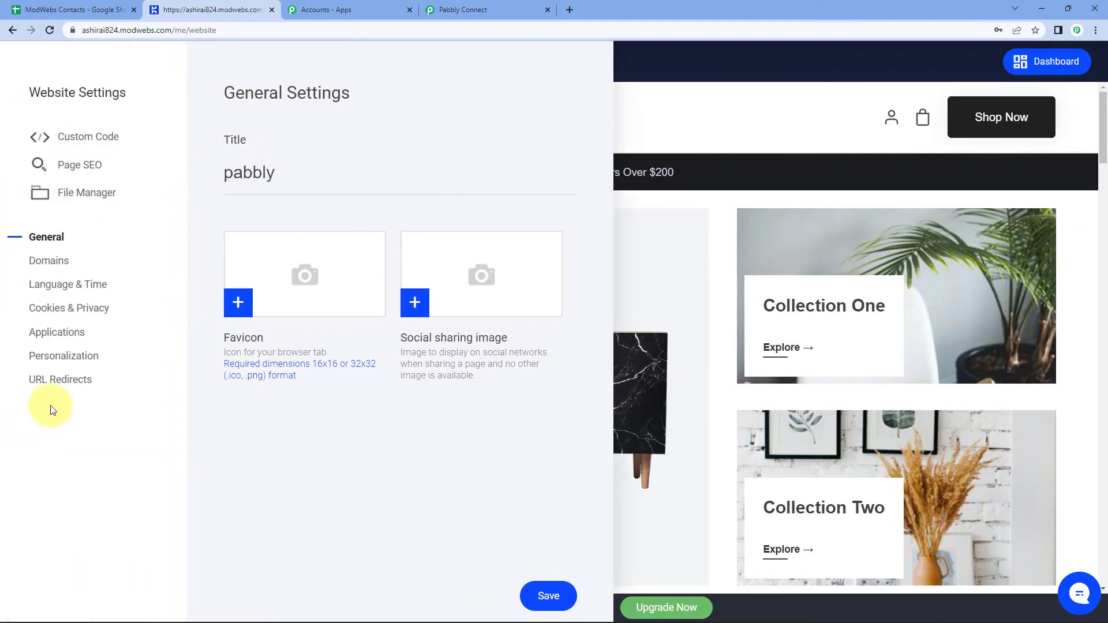
click(72, 342)
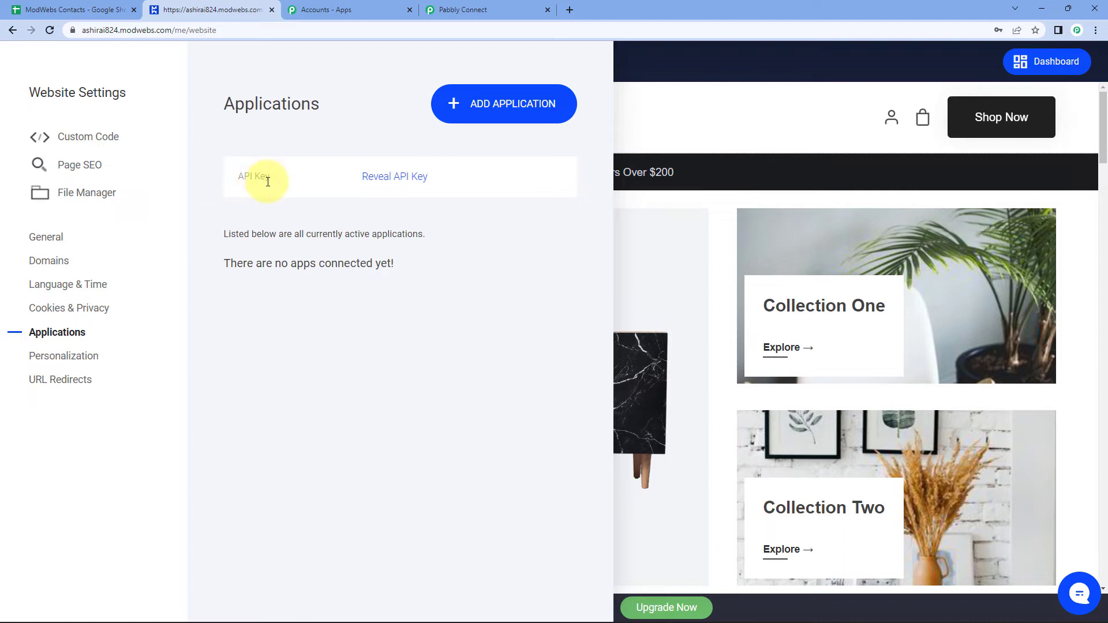
click(391, 179)
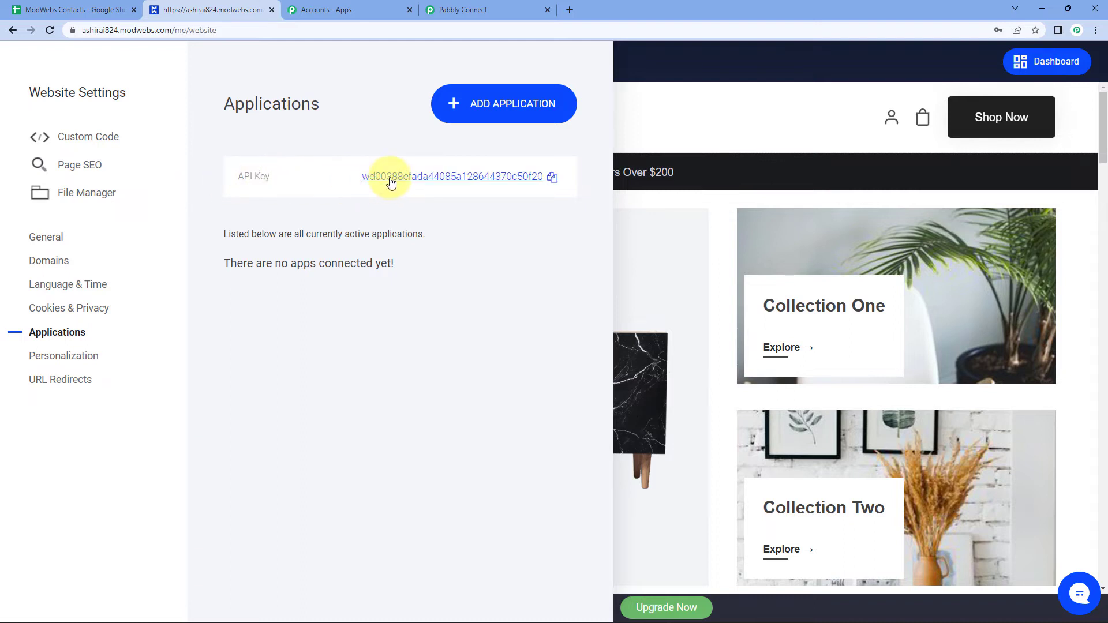
click(553, 179)
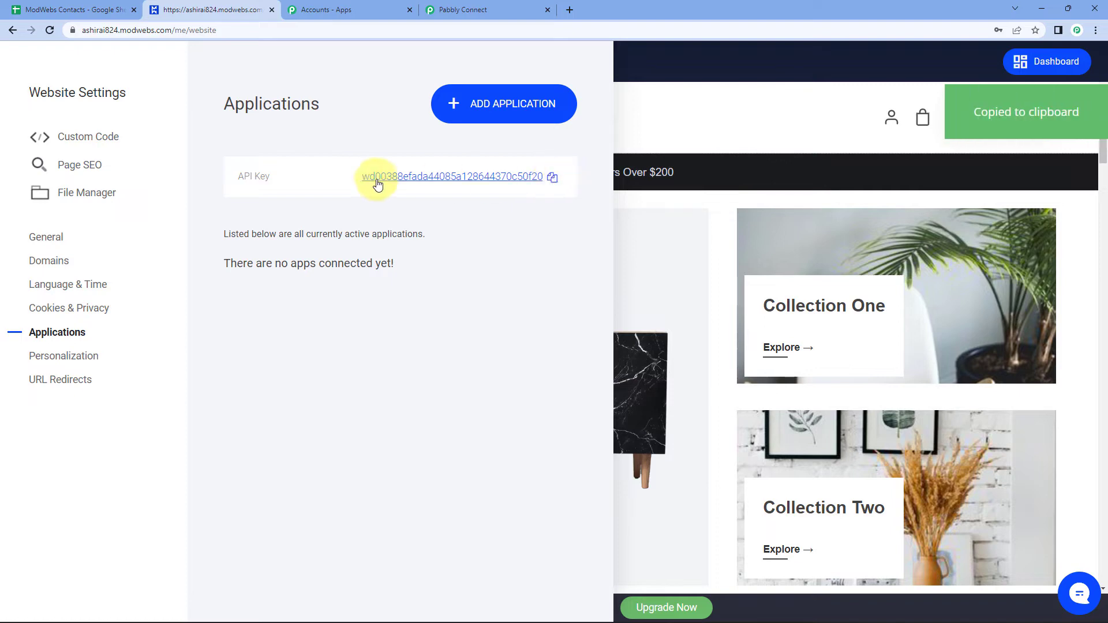
click(485, 10)
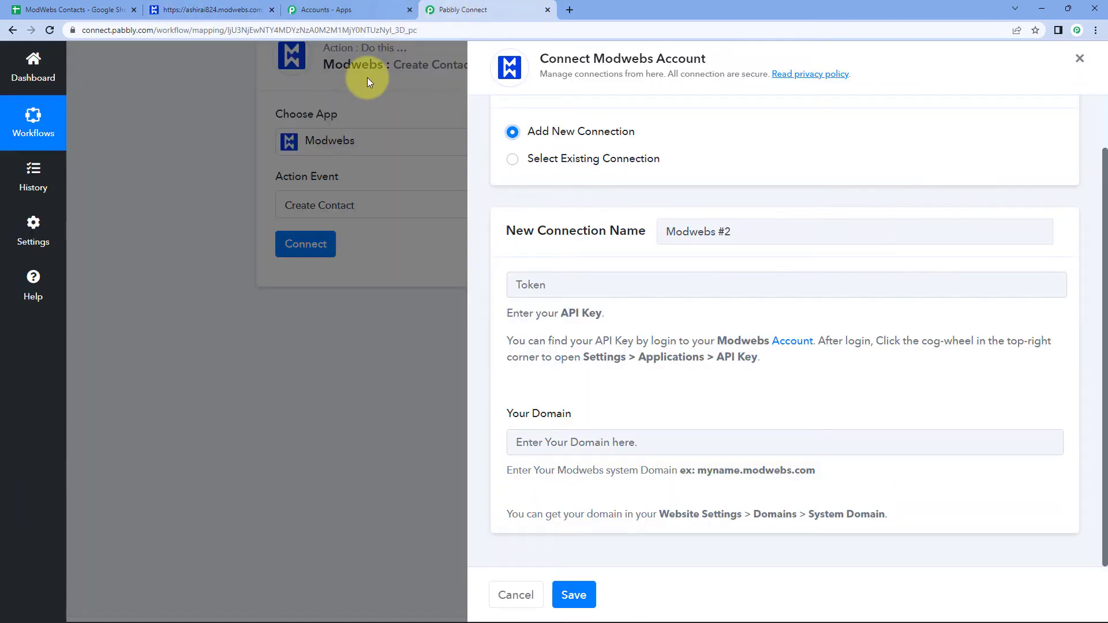
Paste the copied ModWebs API key into the Token field of the Modwebs #2 connection.
click(548, 283)
right_click(548, 282)
click(568, 378)
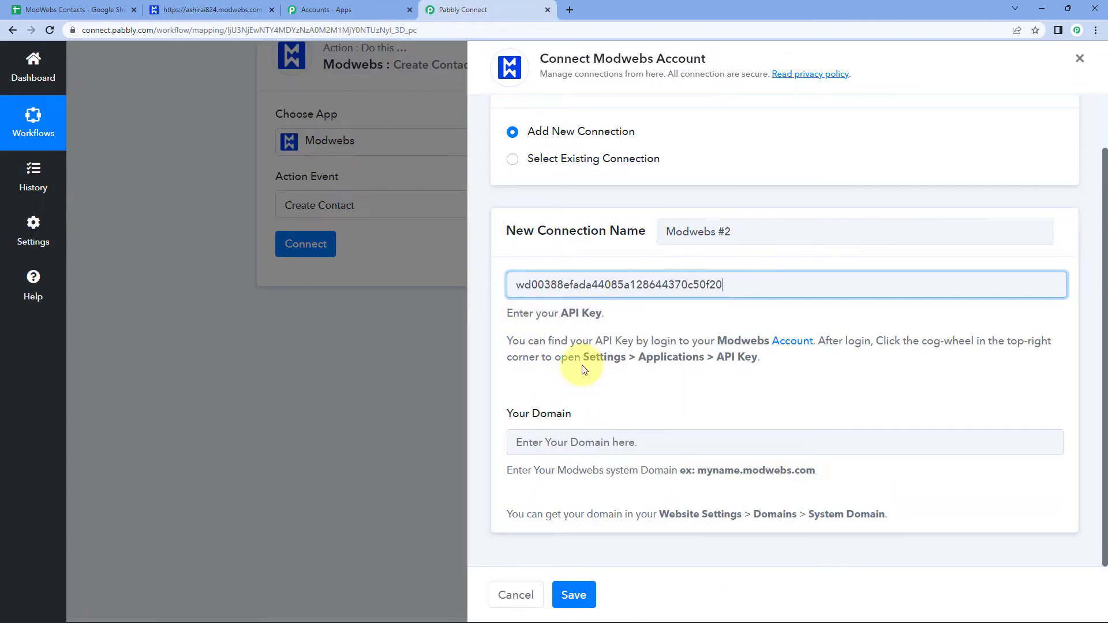
click(571, 357)
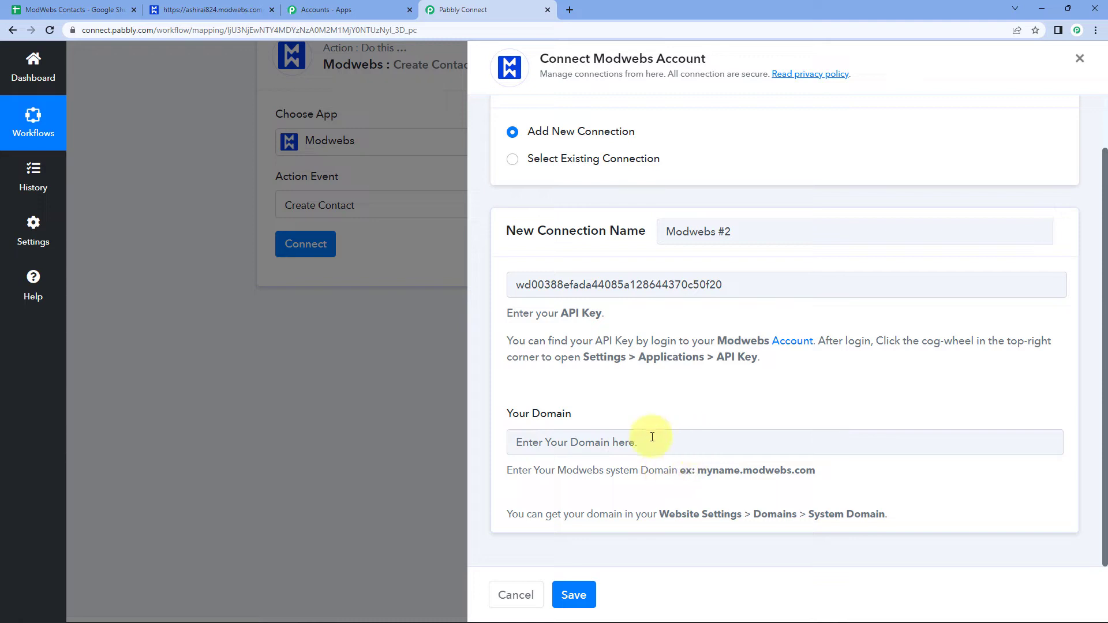
Copy the modwebs.com domain portion of the ModWebs site's web address.
click(191, 7)
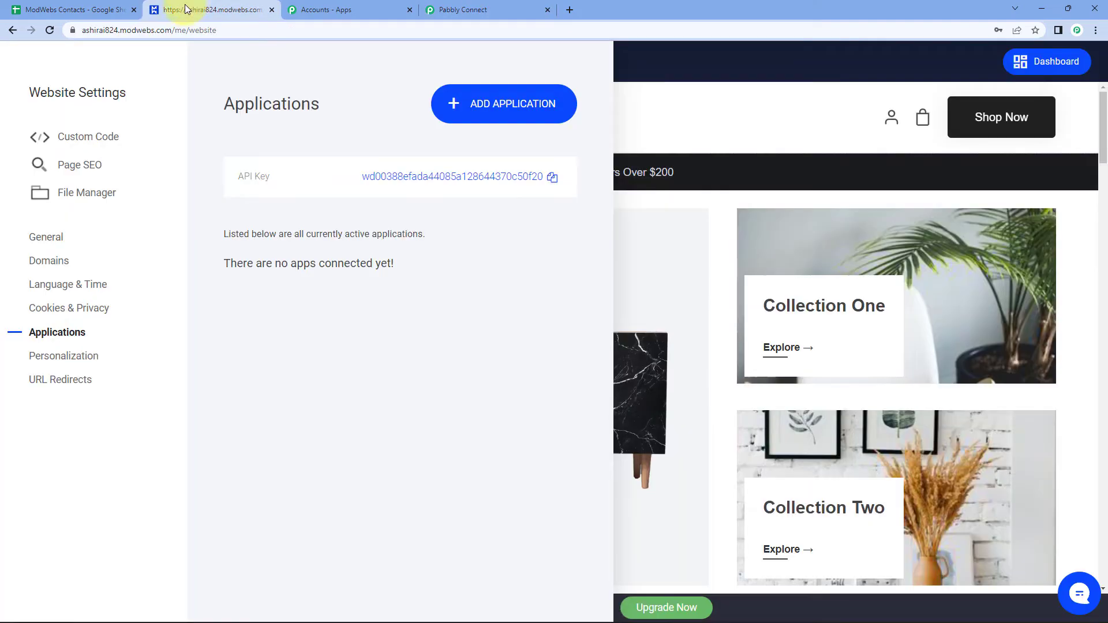
click(157, 33)
click(198, 34)
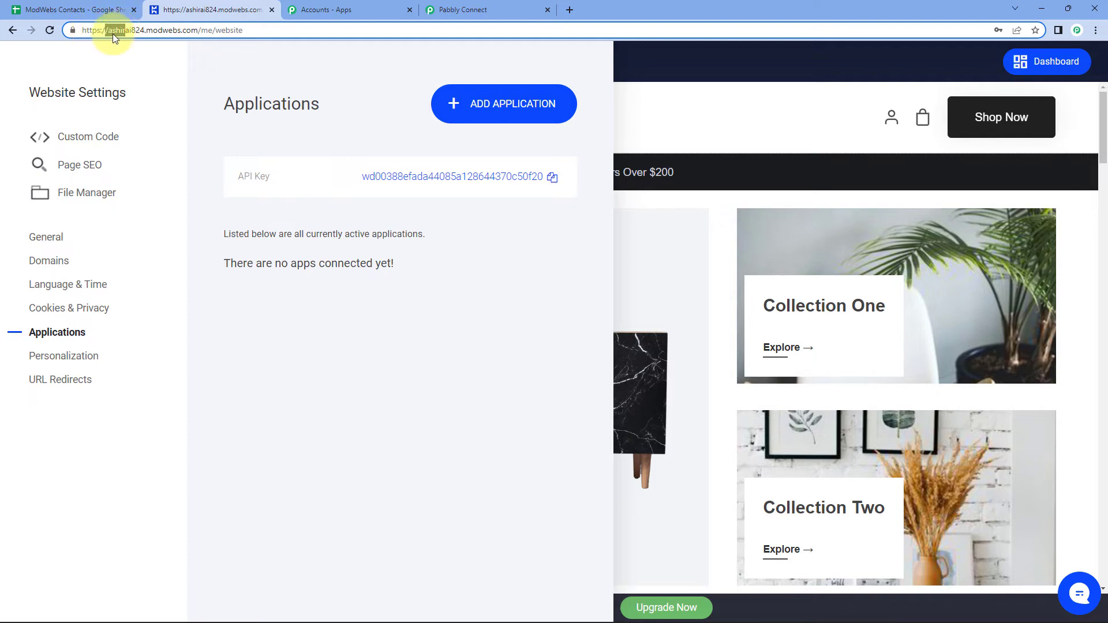
drag(109, 30, 184, 30)
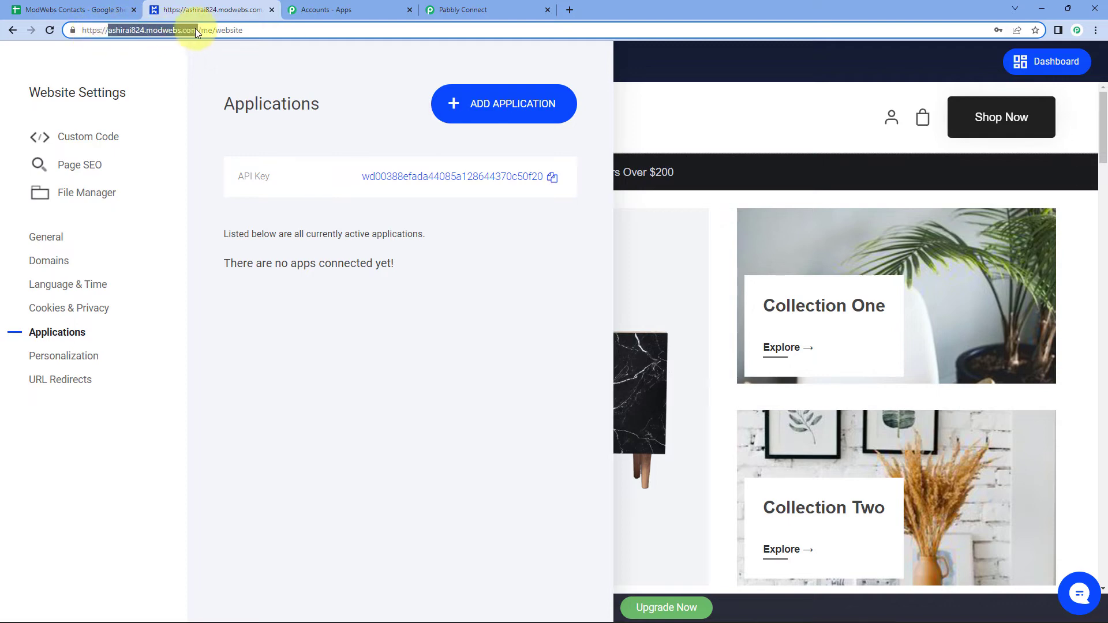
right_click(157, 30)
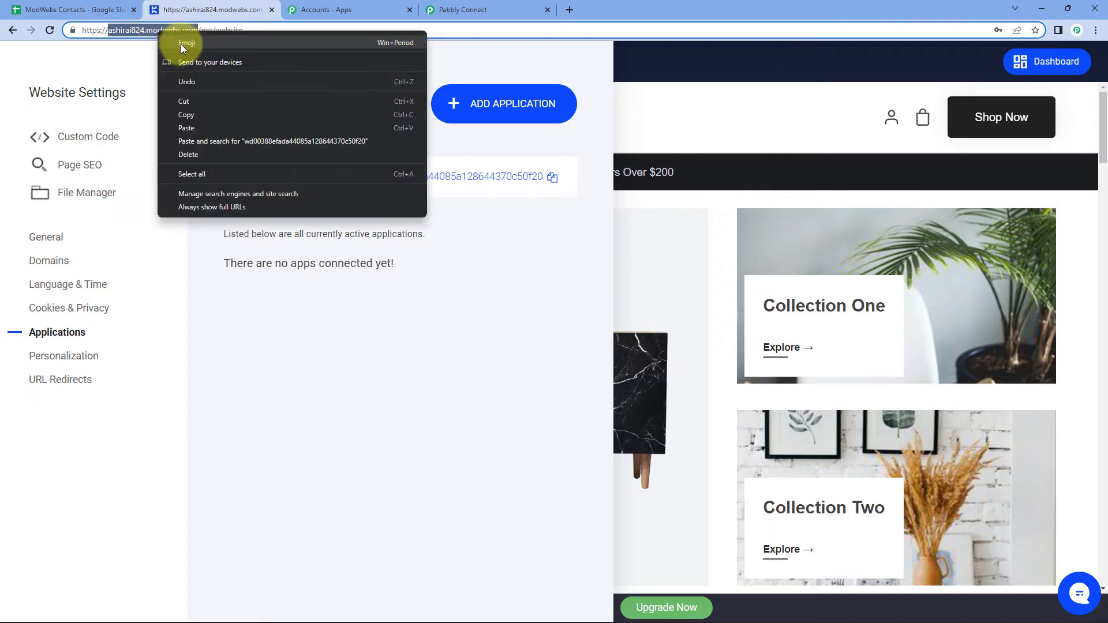
click(189, 115)
click(500, 6)
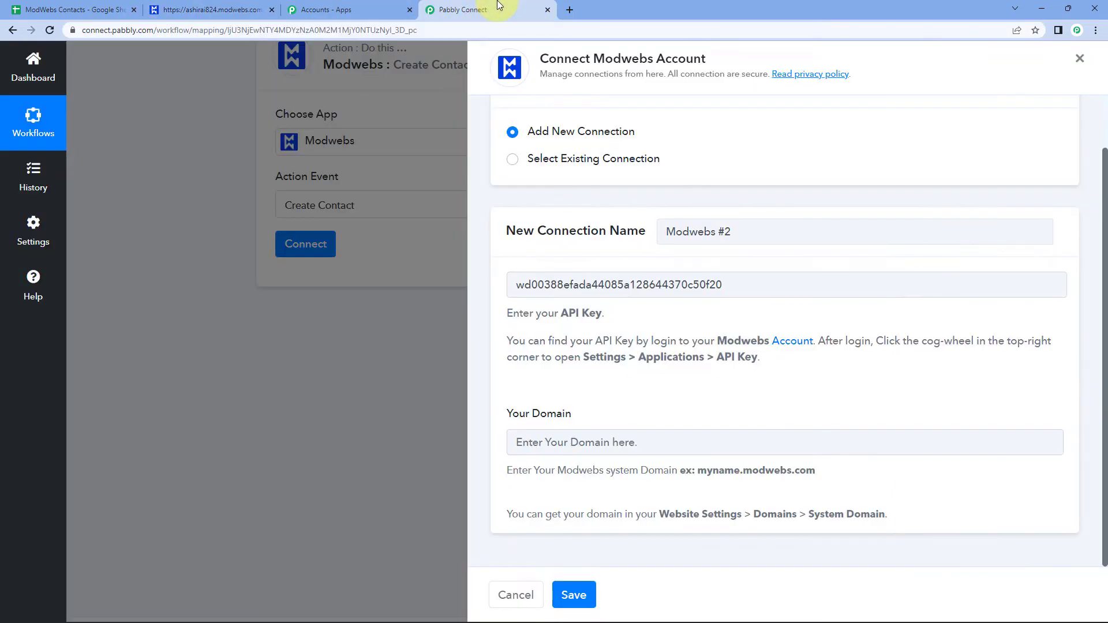
Paste the site domain into Your Domain and save the Modwebs connection to reveal the Create Contact fields.
click(559, 443)
right_click(558, 441)
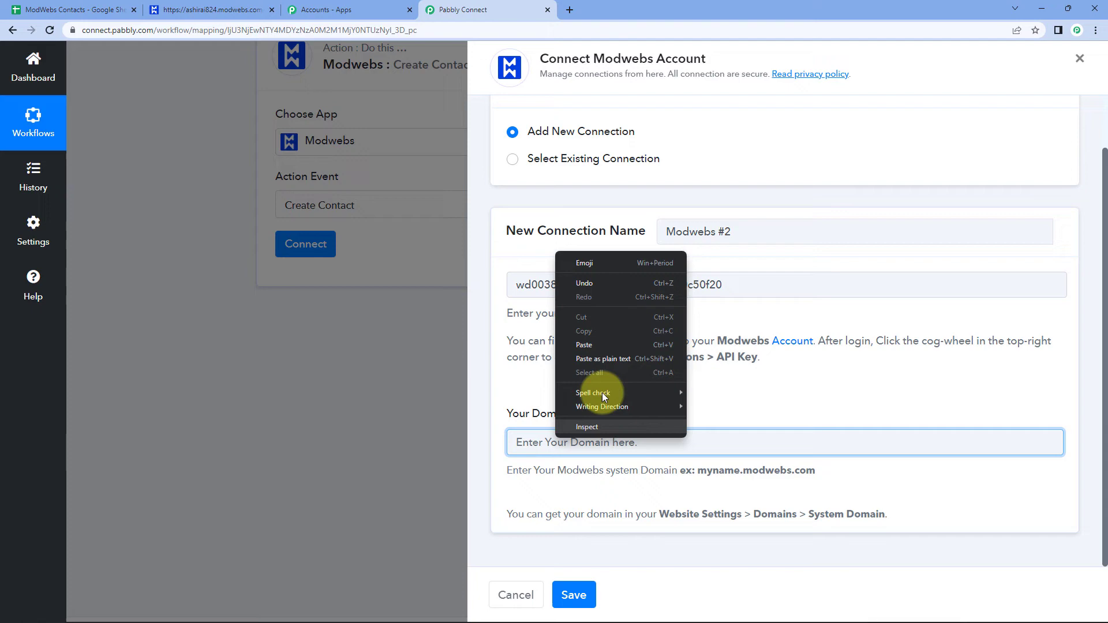
click(603, 346)
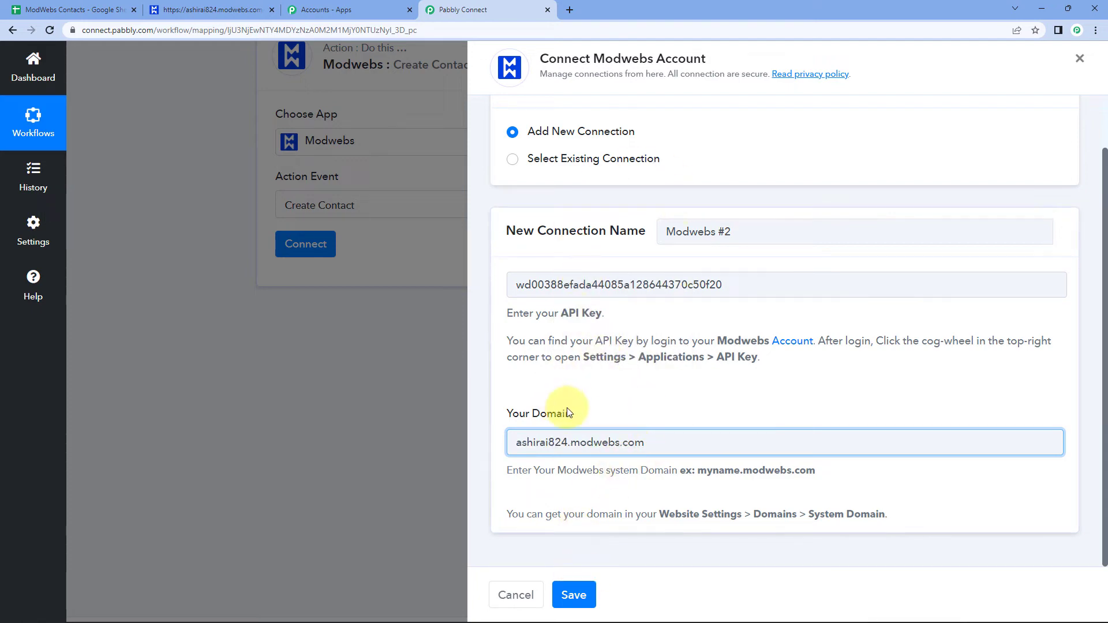
click(574, 595)
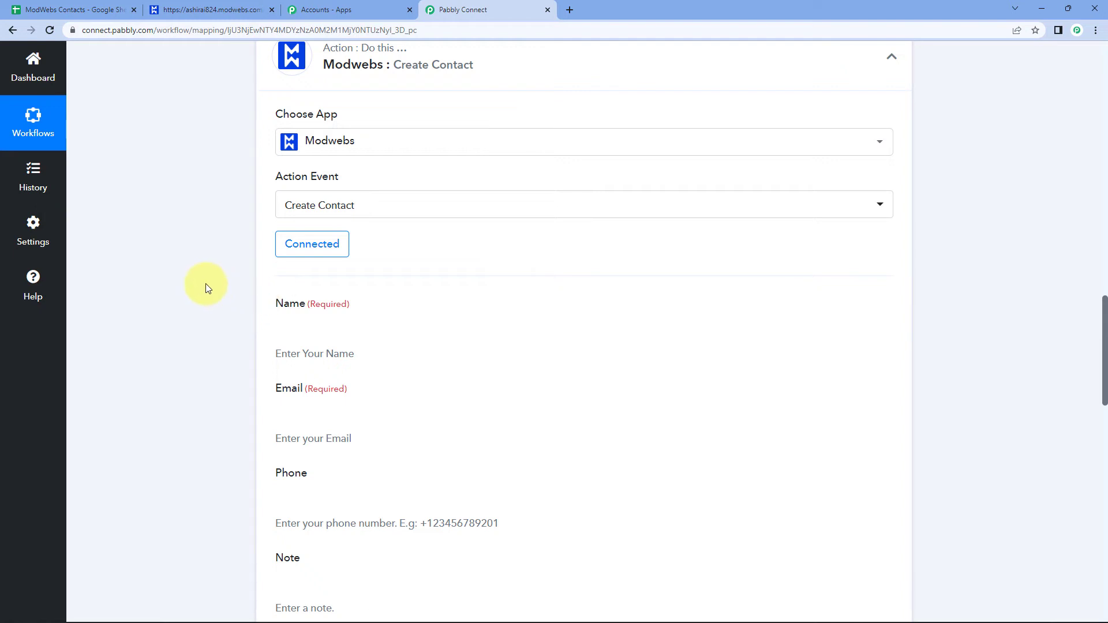
scroll(211, 244, down, 1)
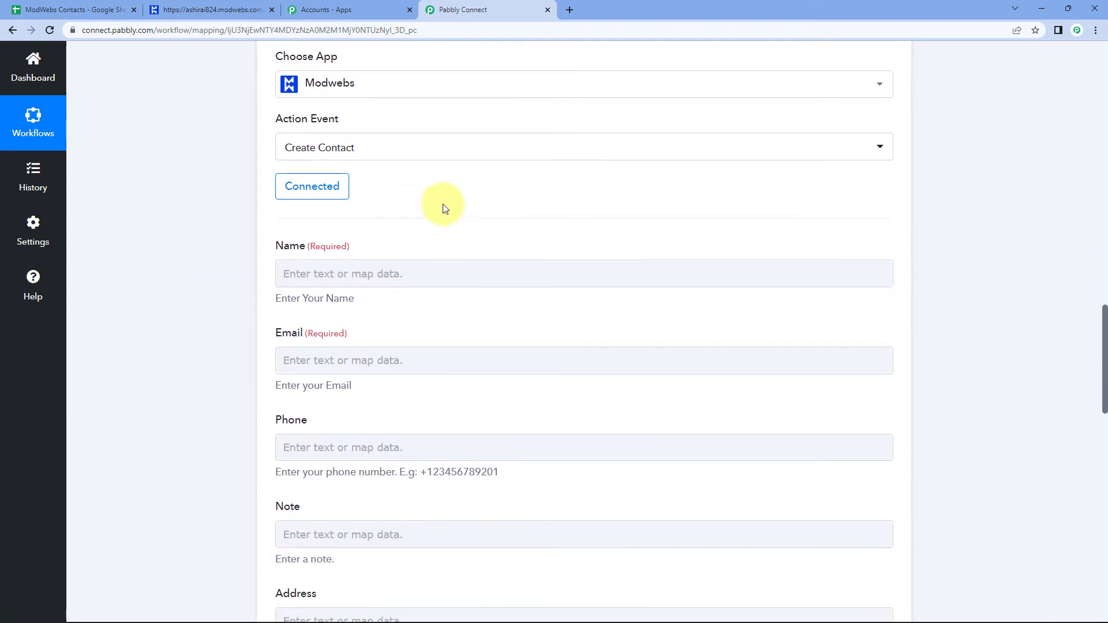
scroll(442, 197, down, 1)
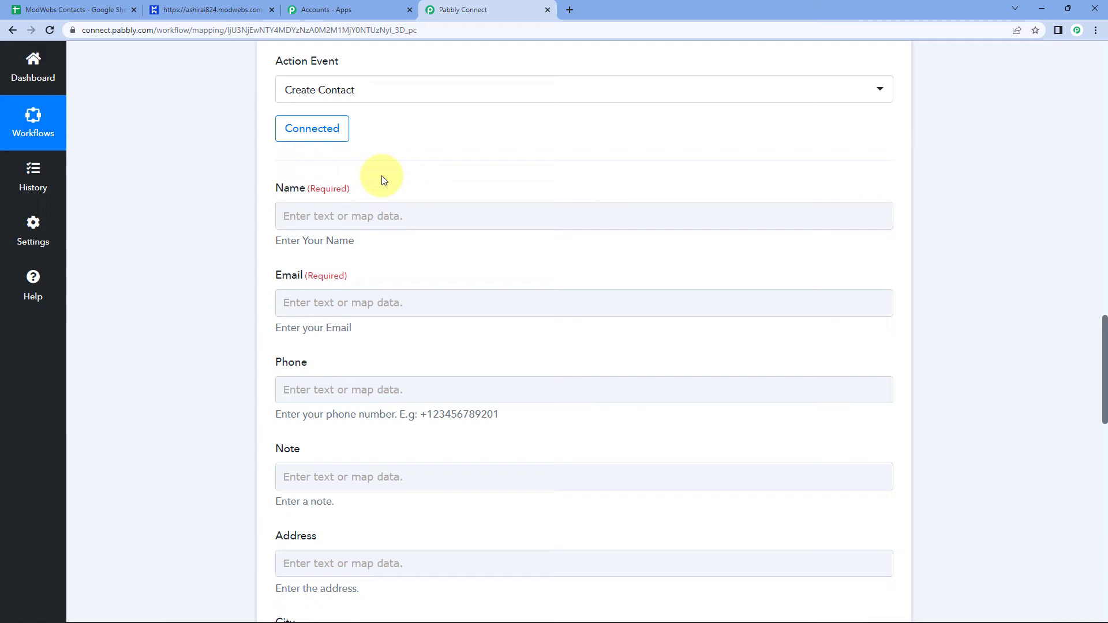
scroll(383, 180, up, 9)
click(75, 9)
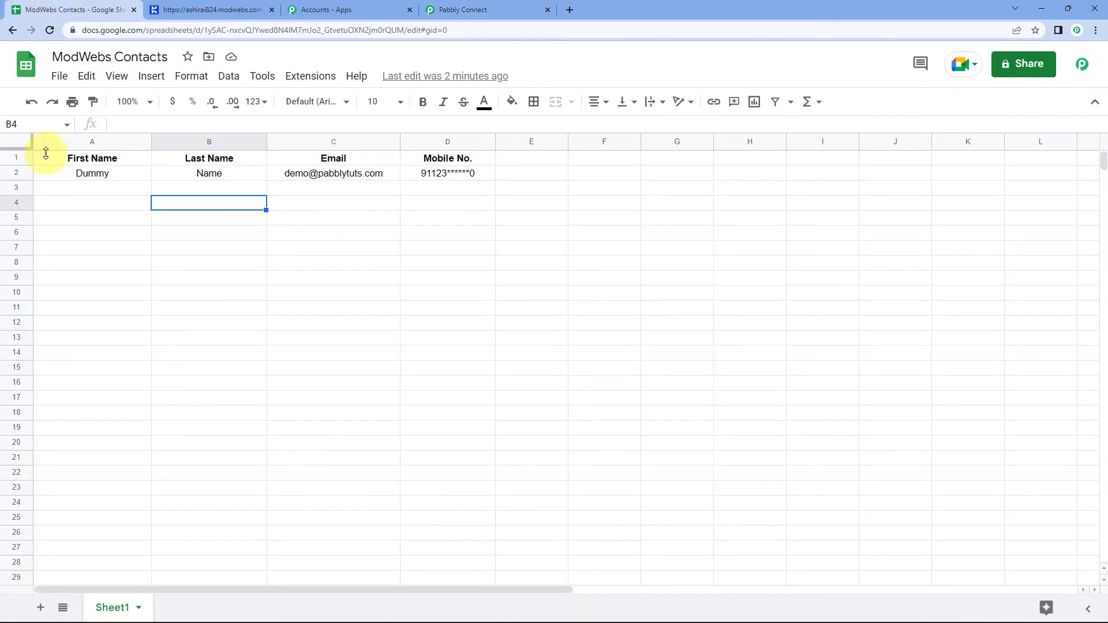
click(87, 174)
click(465, 9)
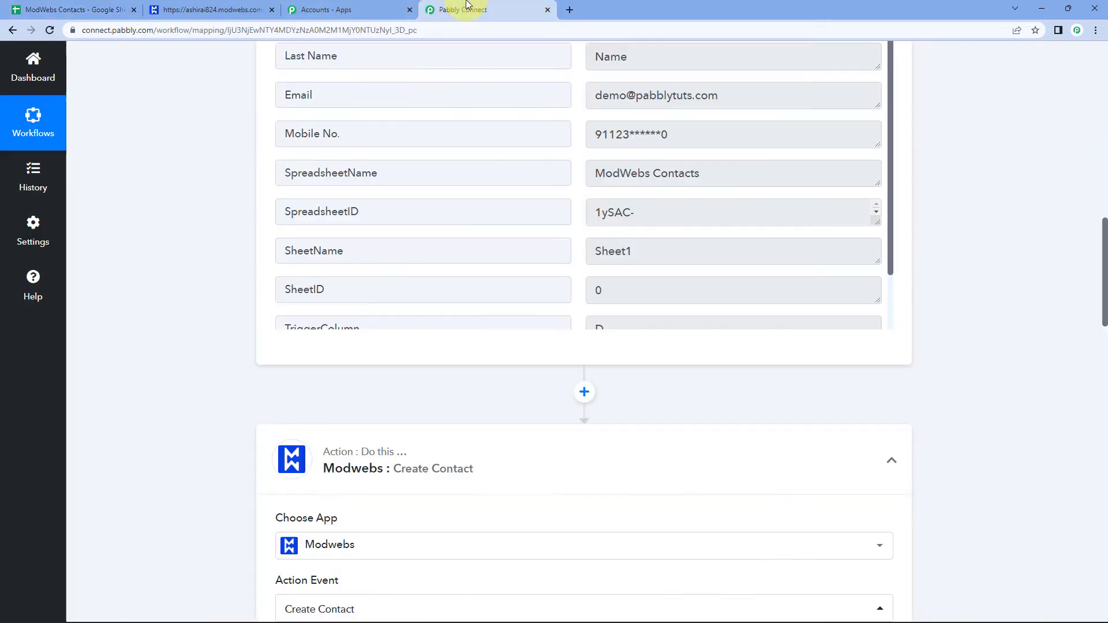
scroll(989, 196, up, 2)
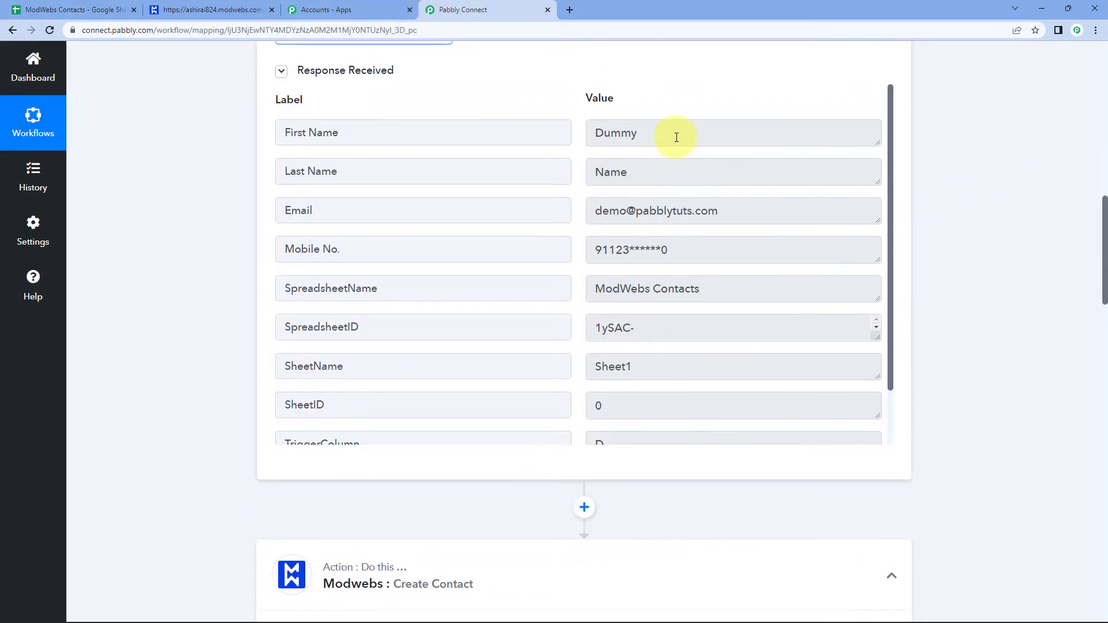
drag(677, 137, 541, 137)
drag(643, 173, 569, 177)
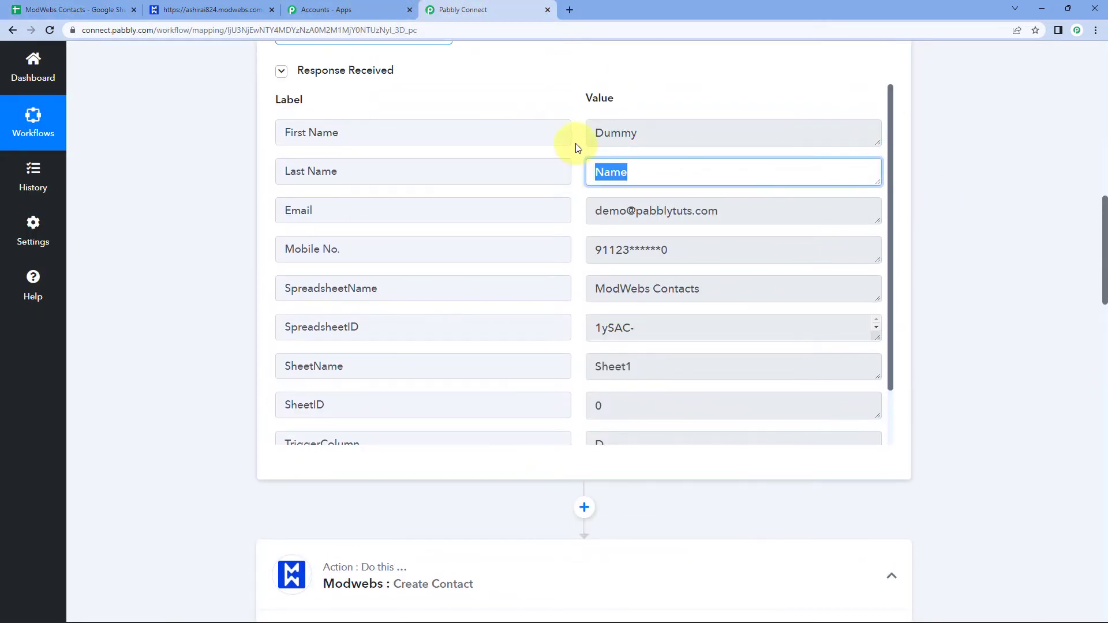
click(651, 130)
drag(602, 133, 568, 134)
drag(660, 168, 565, 171)
drag(663, 131, 578, 138)
drag(641, 172, 561, 166)
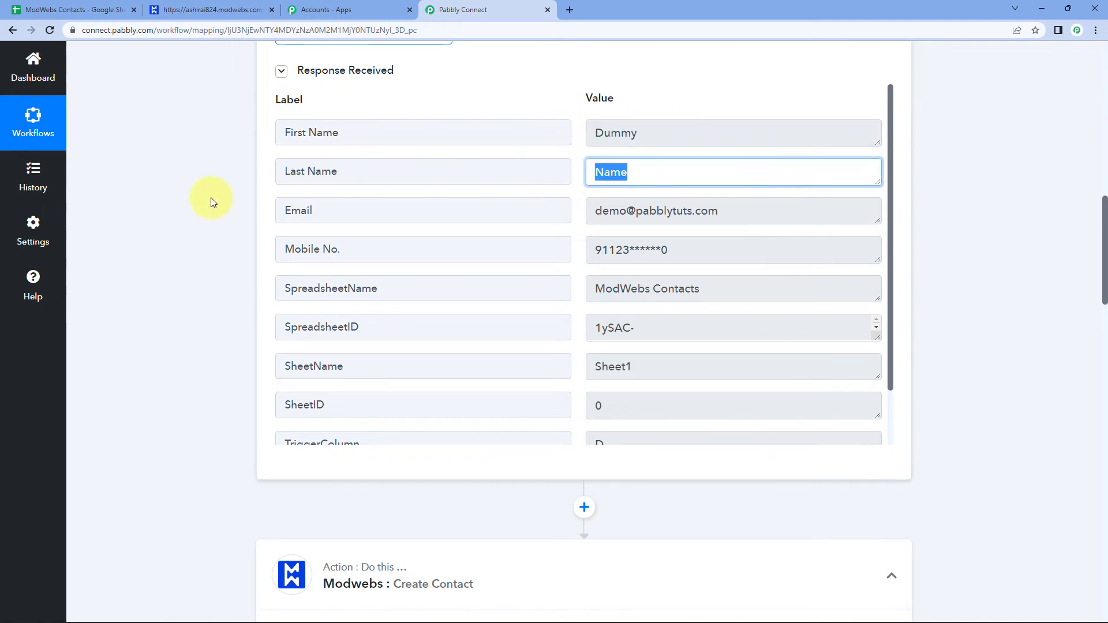
scroll(211, 201, down, 10)
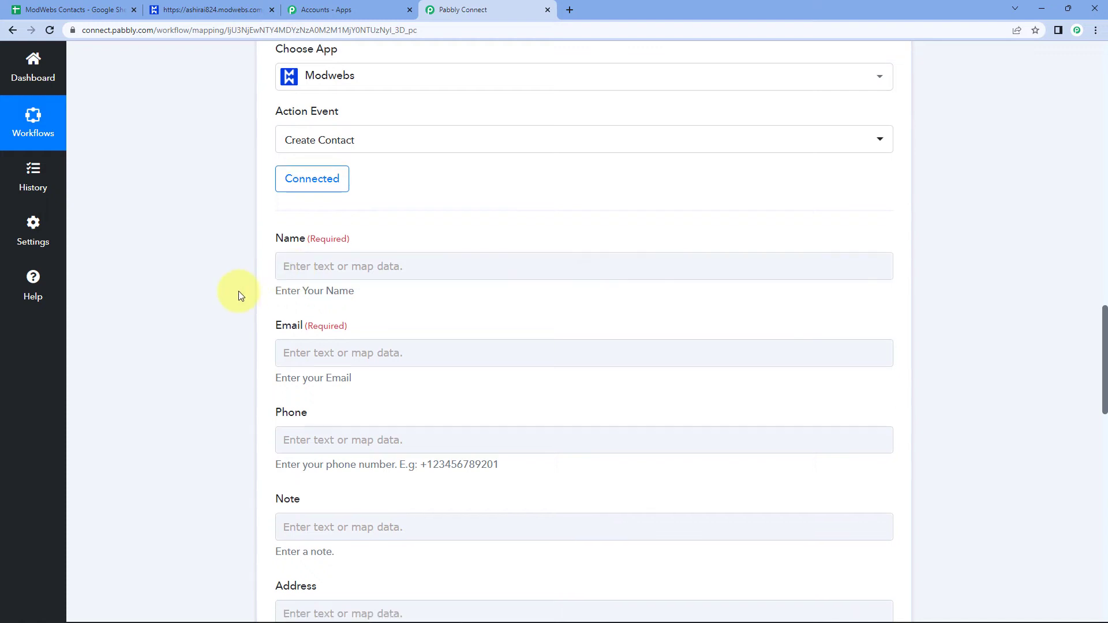
scroll(241, 296, down, 2)
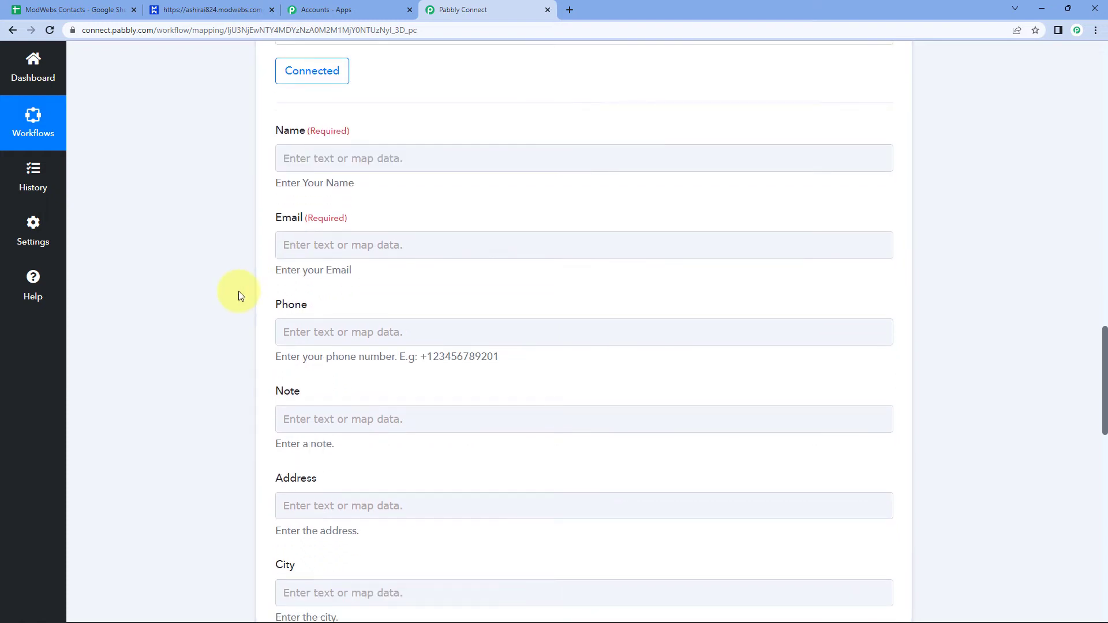
Map the Google Sheets step's '1. First Name' and '1. Last Name' into the Name field.
click(322, 157)
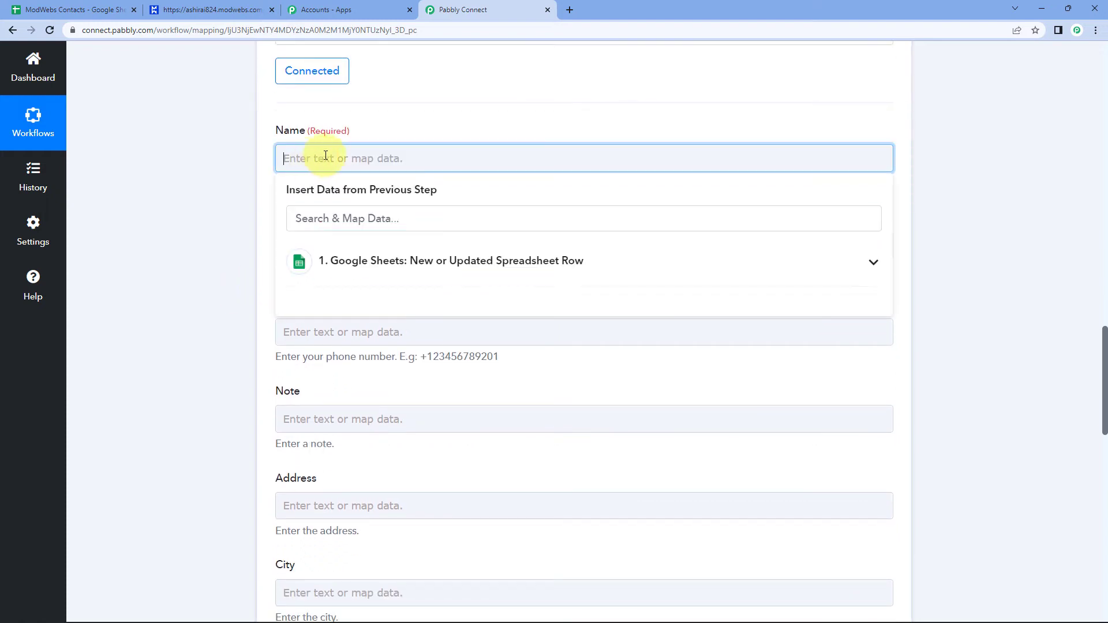
click(385, 267)
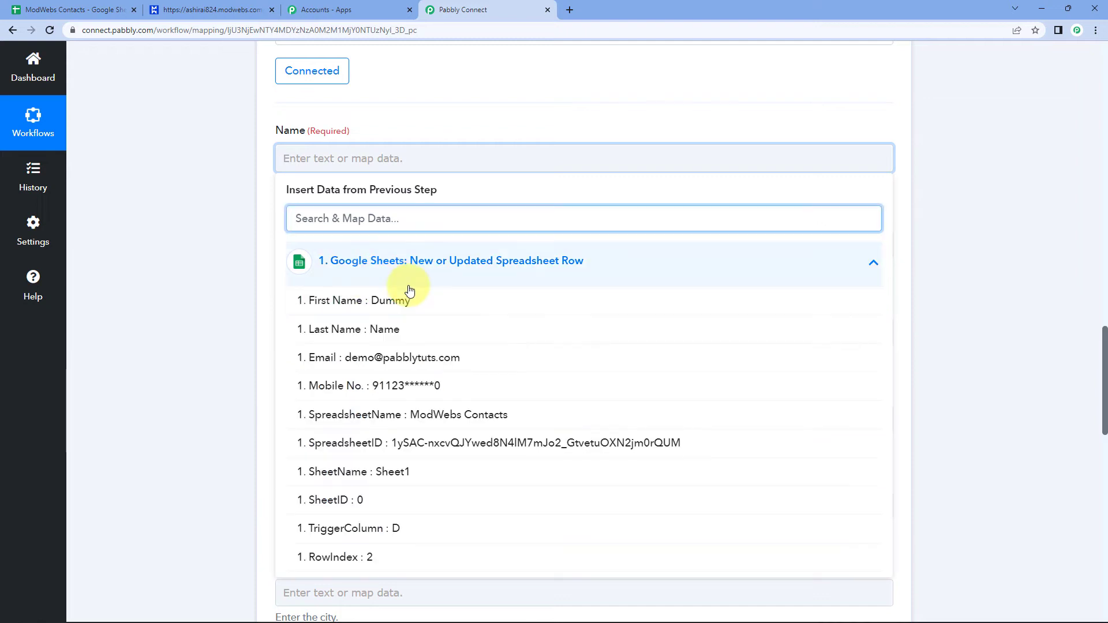
scroll(257, 298, down, 1)
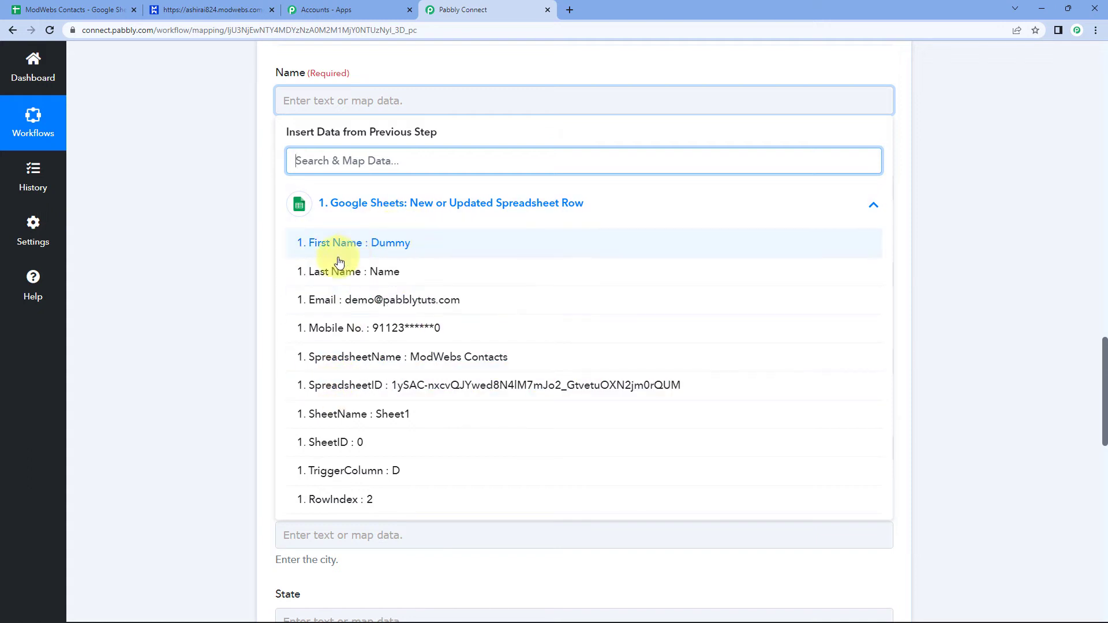
click(387, 244)
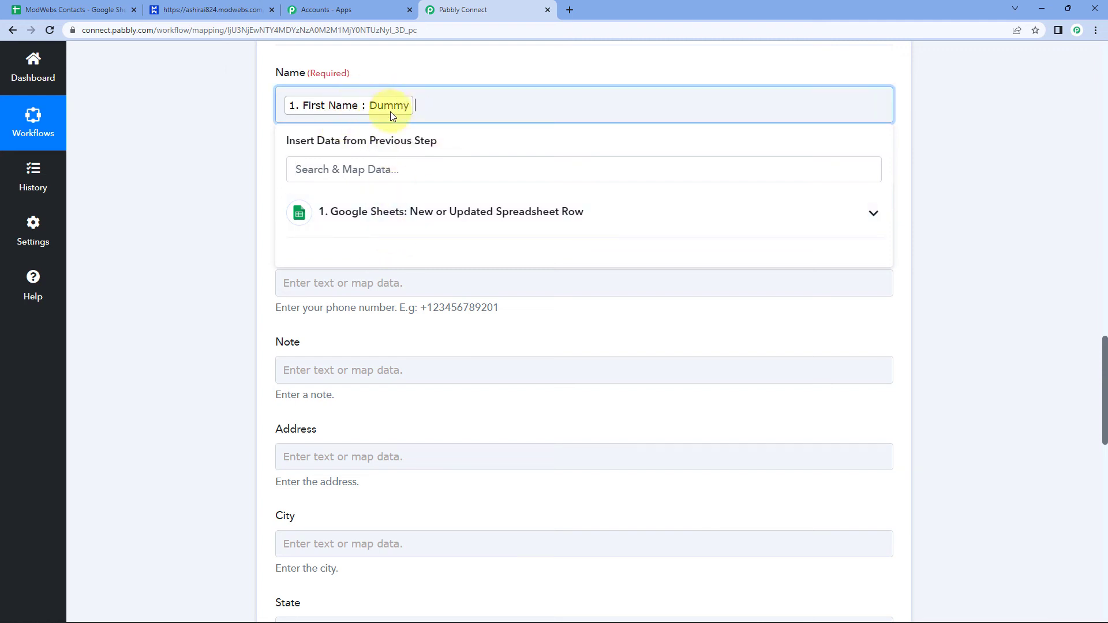
click(346, 222)
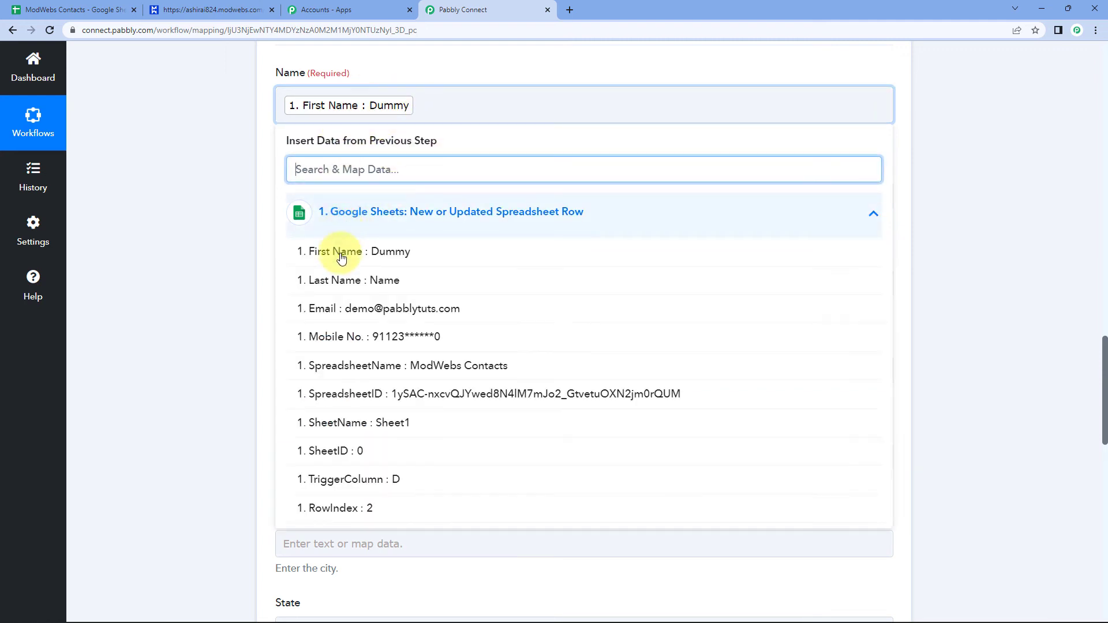
click(344, 281)
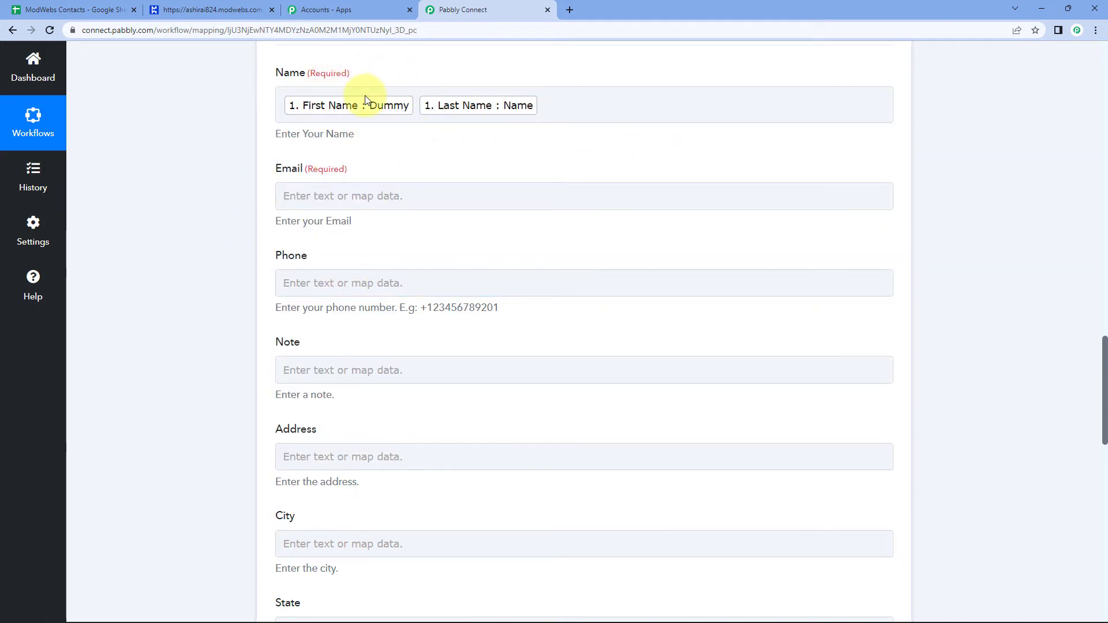
Scroll through the Create Contact form to check the mapped Name and the sample values.
scroll(428, 127, up, 5)
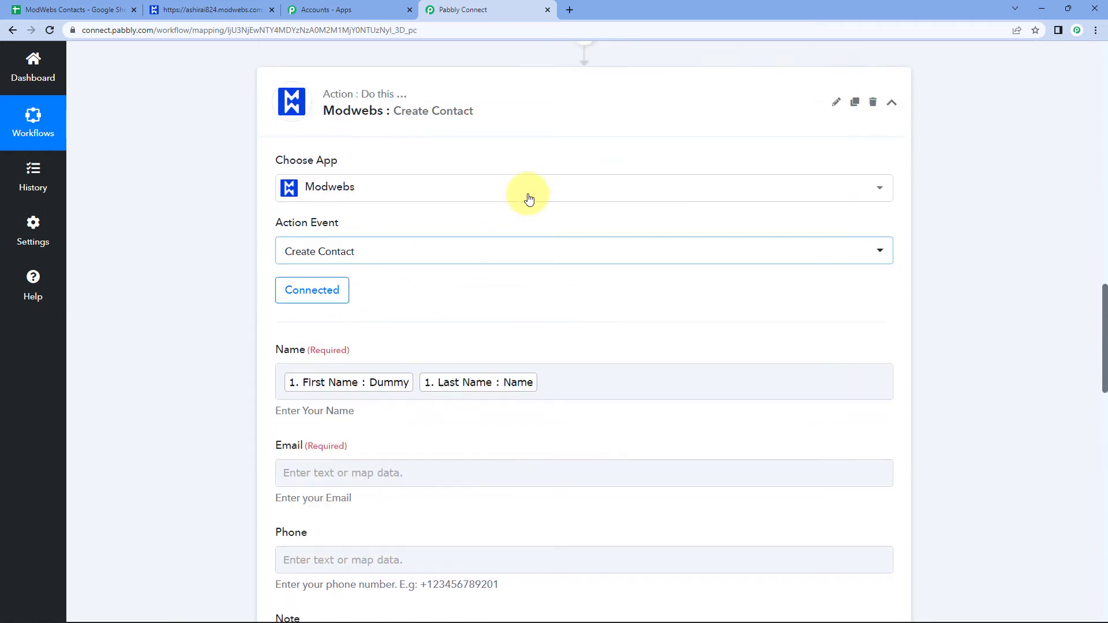
scroll(662, 171, up, 8)
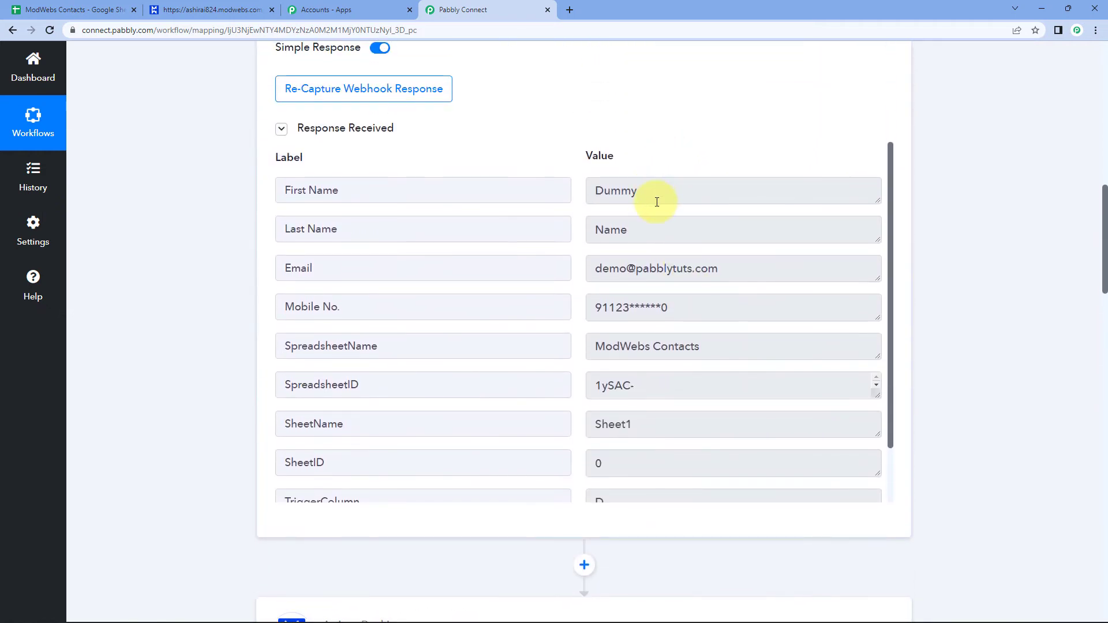
scroll(704, 157, down, 2)
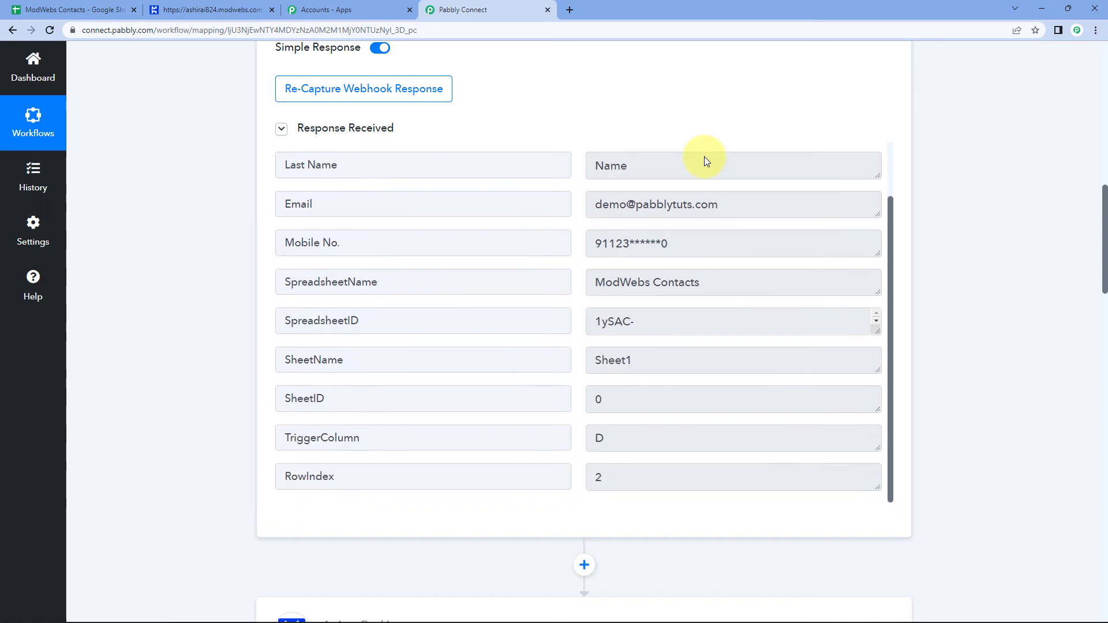
scroll(705, 157, up, 2)
scroll(636, 168, down, 5)
scroll(452, 163, down, 10)
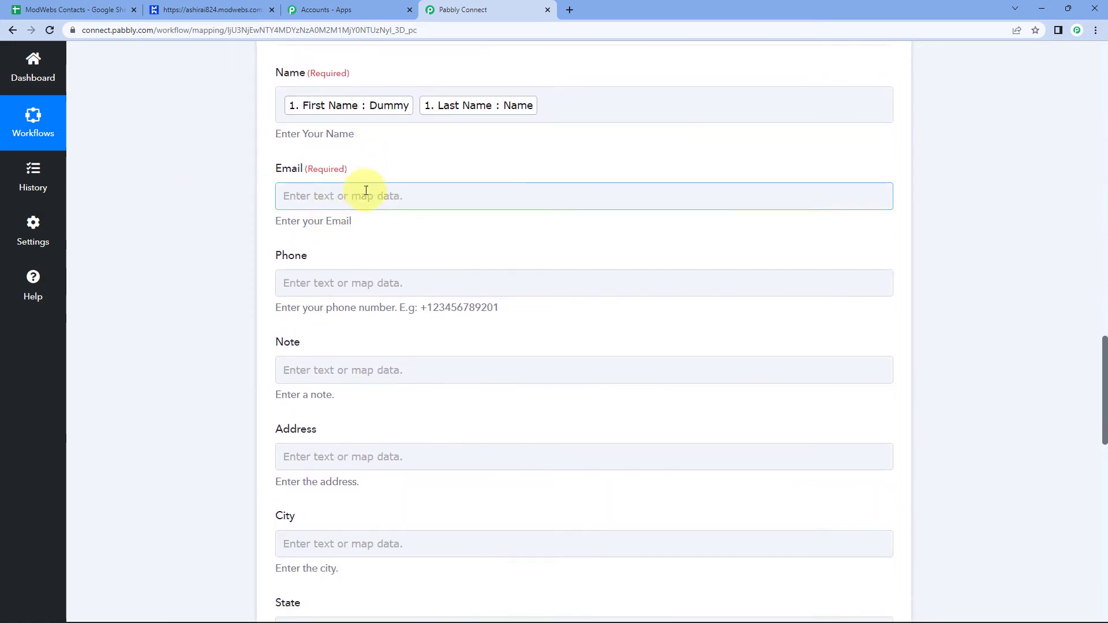
scroll(455, 171, up, 9)
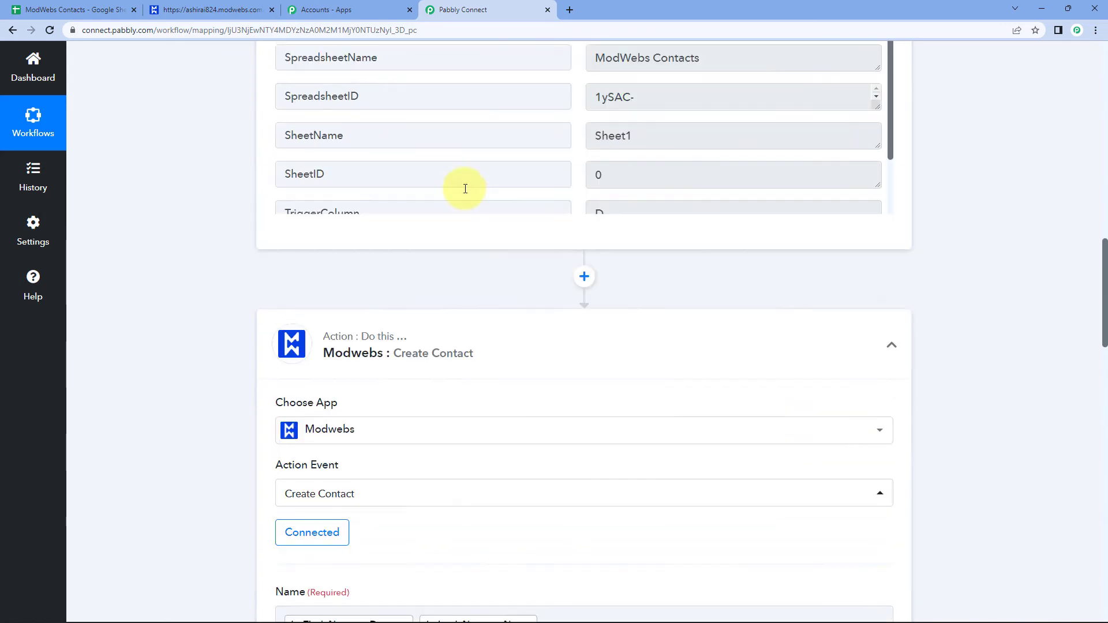
scroll(466, 189, up, 3)
drag(735, 151, 530, 153)
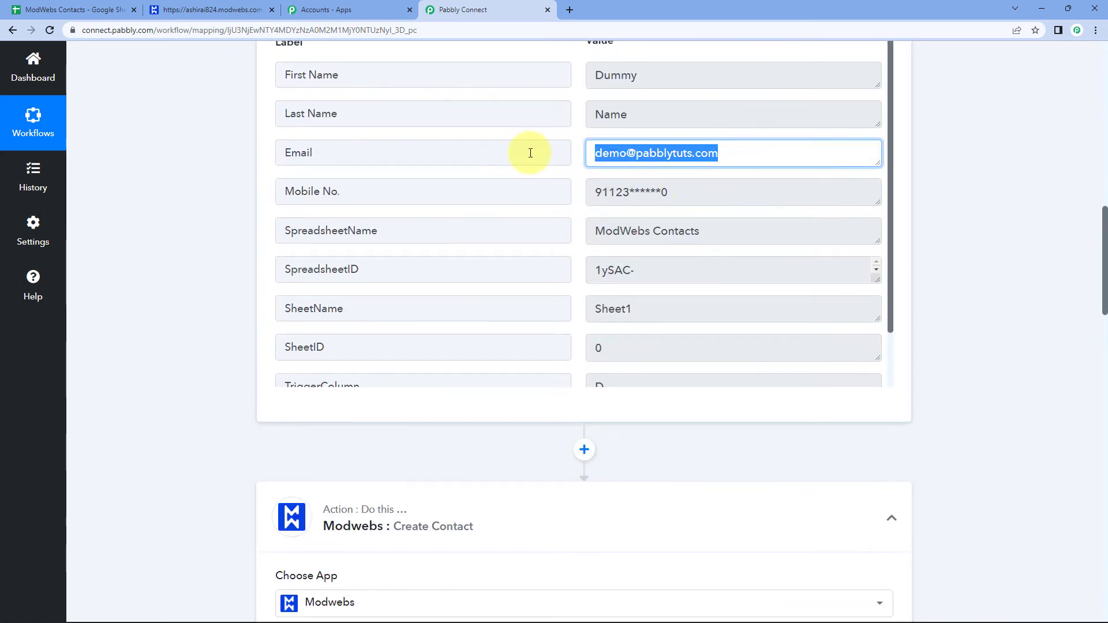
click(223, 167)
scroll(217, 230, down, 12)
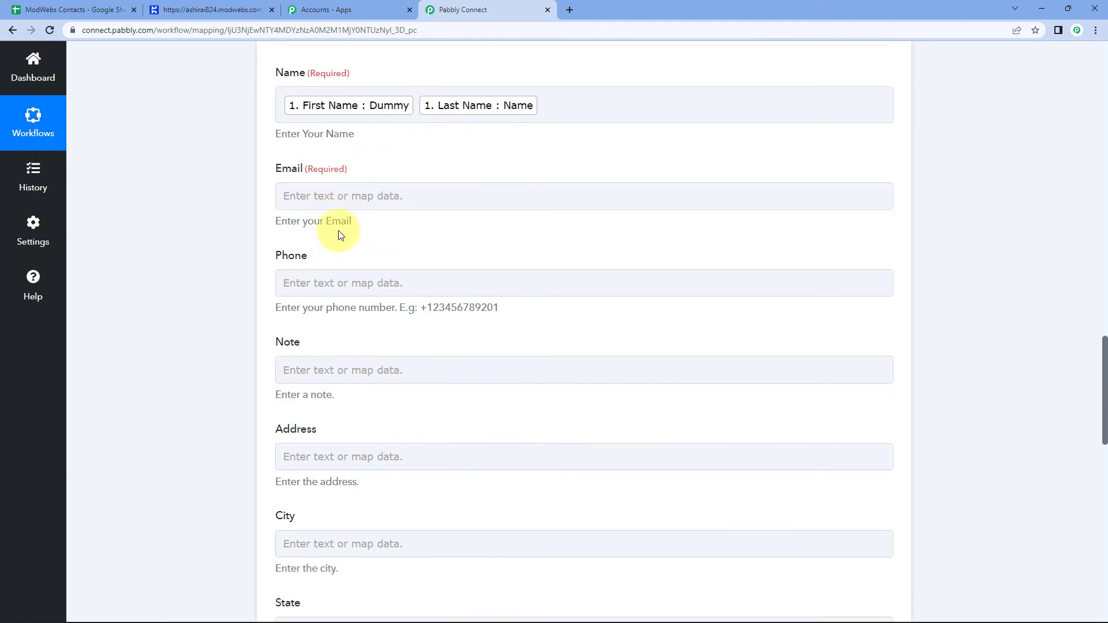
Map the sheet's Email value into the contact's Email field.
click(293, 193)
click(362, 298)
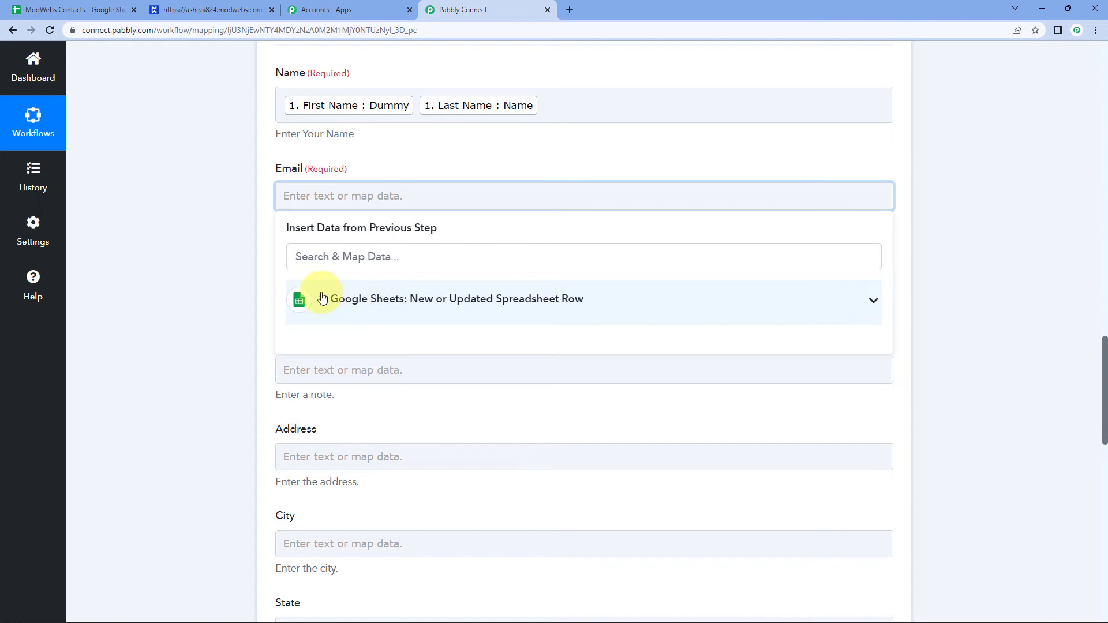
scroll(232, 292, down, 3)
scroll(254, 236, up, 2)
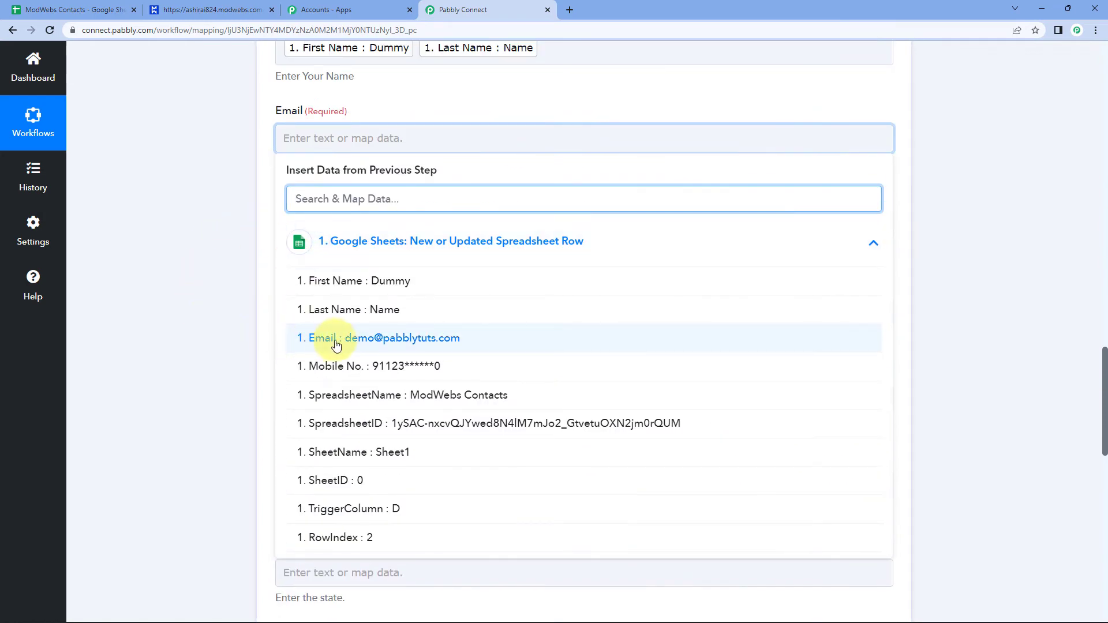
click(336, 339)
click(254, 285)
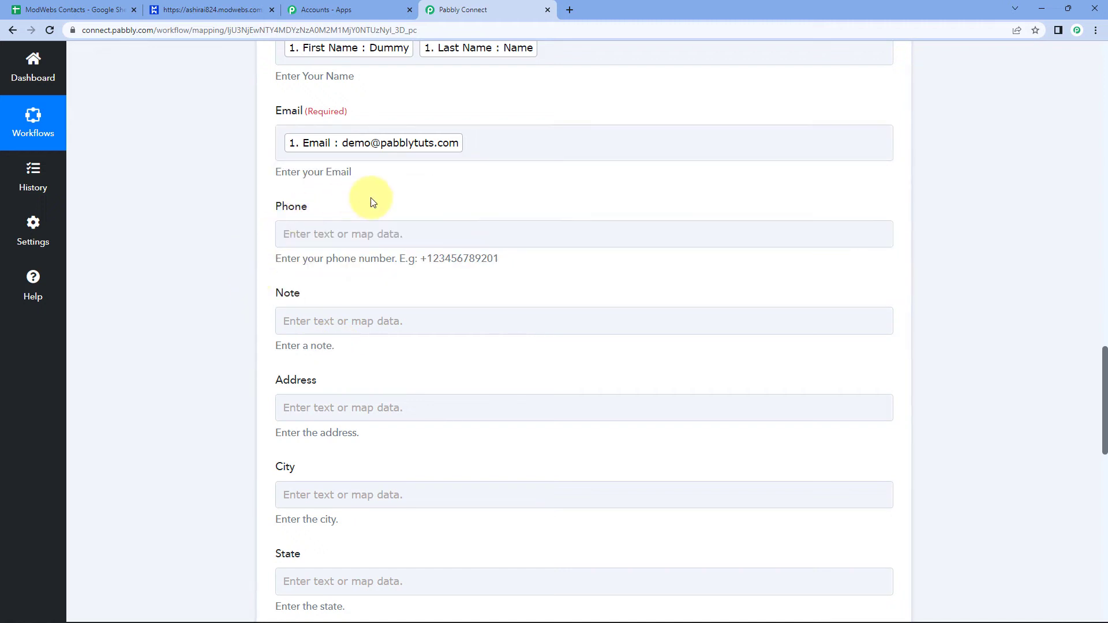
Map the sheet's Mobile No. value into the Phone field and review the mappings.
click(312, 234)
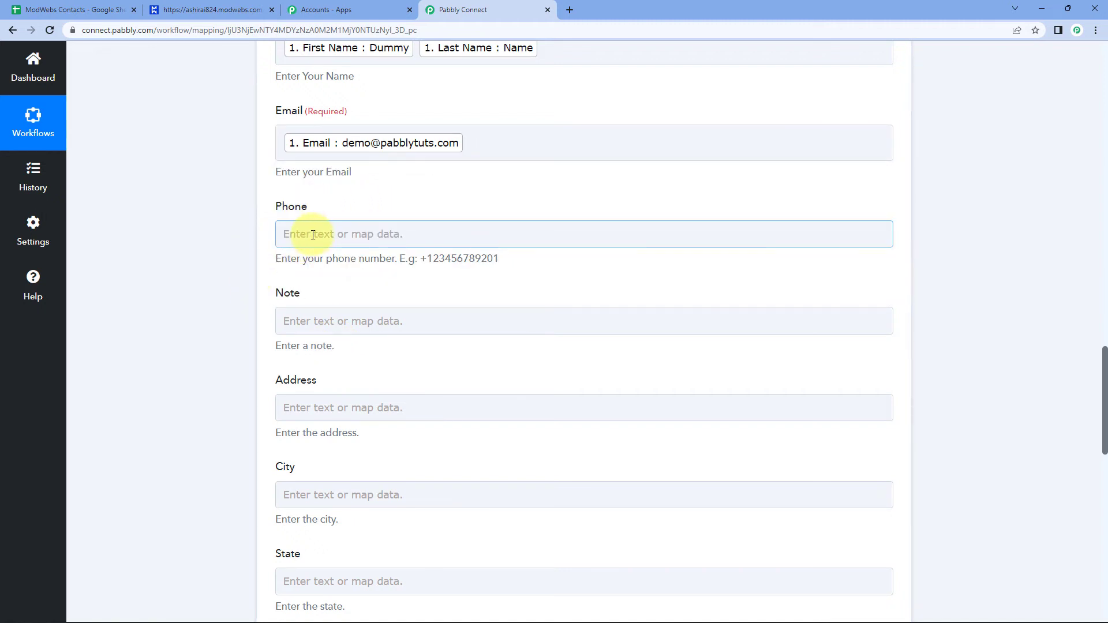
scroll(214, 232, down, 2)
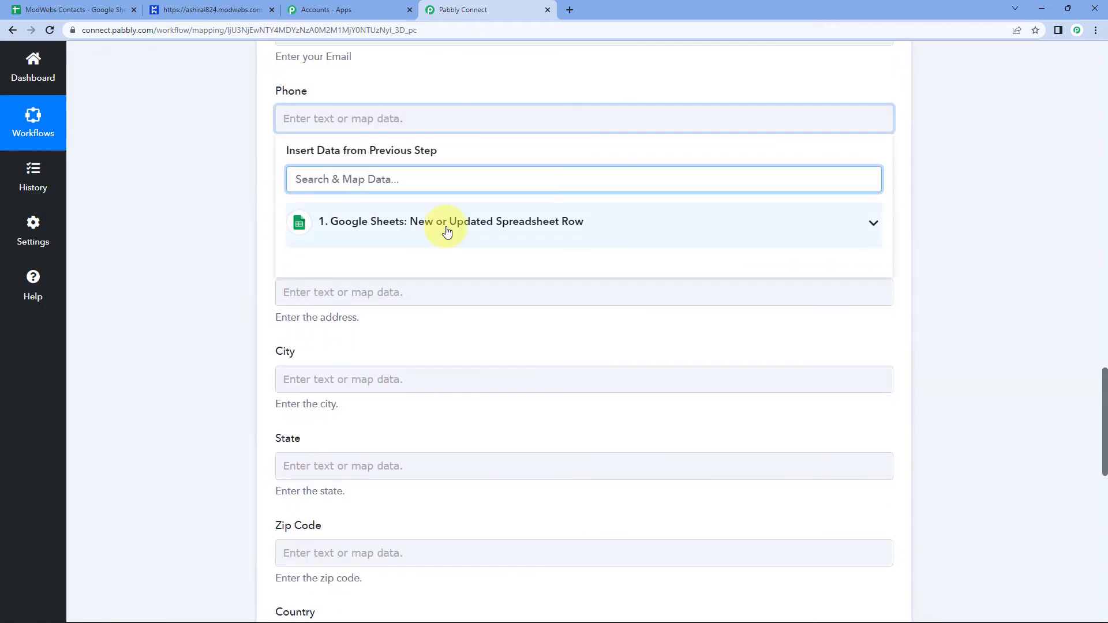
click(448, 224)
click(430, 349)
click(209, 167)
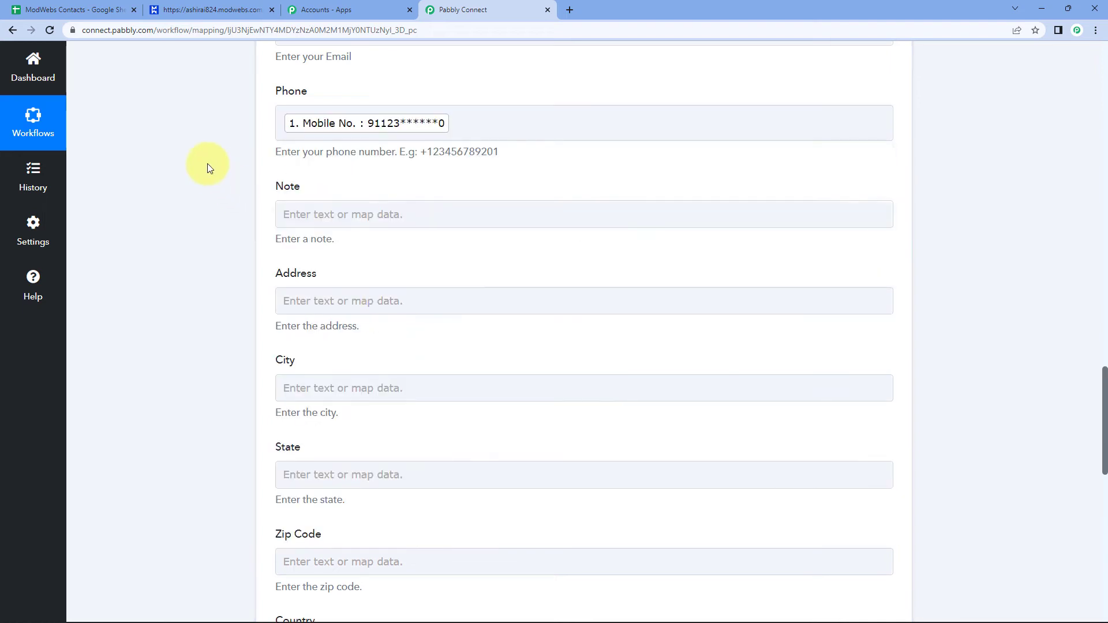
scroll(209, 168, up, 1)
scroll(402, 148, up, 1)
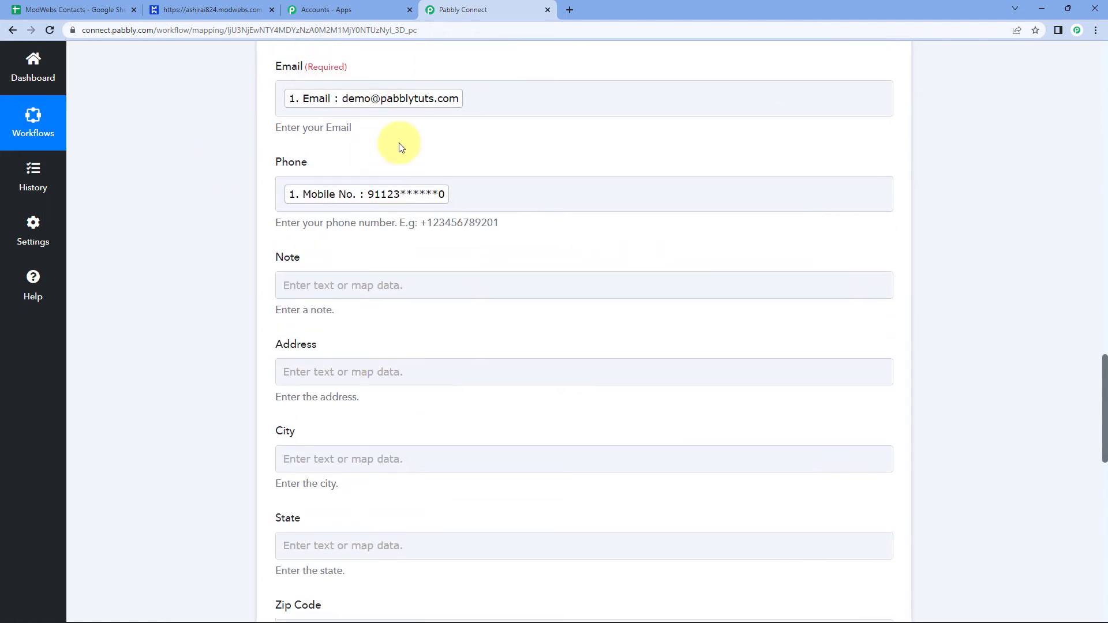
scroll(383, 154, down, 2)
scroll(313, 192, down, 10)
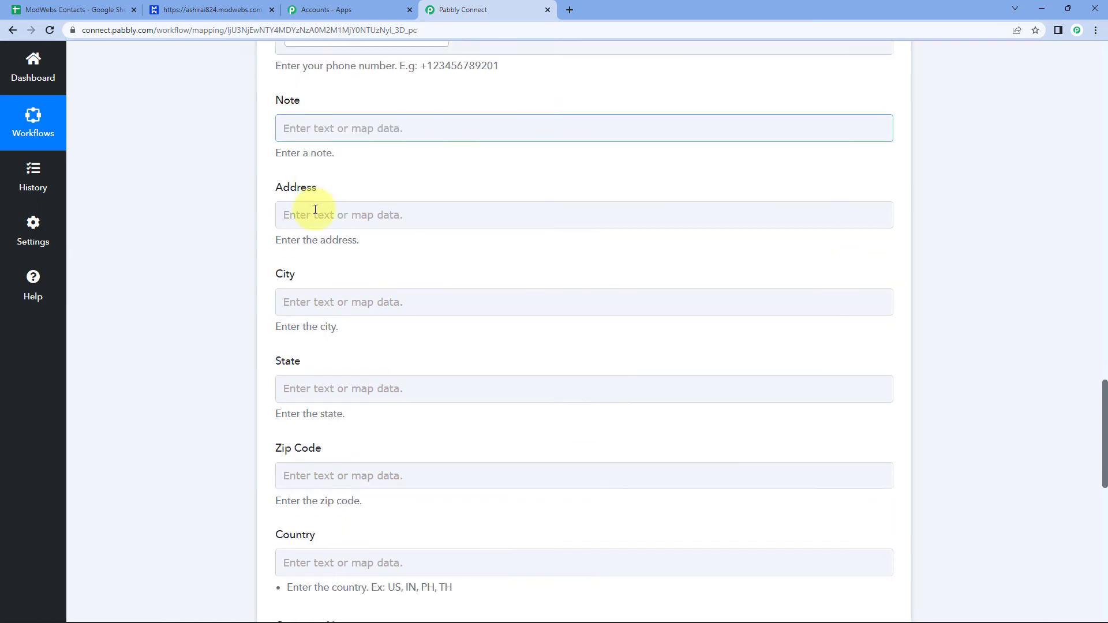
scroll(271, 209, up, 9)
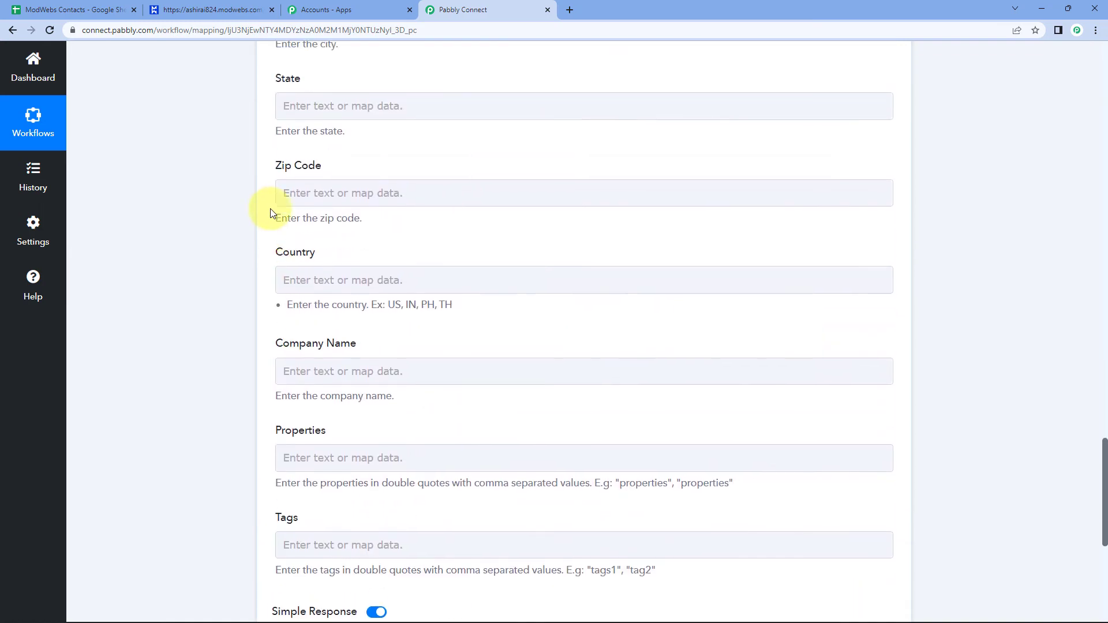
scroll(361, 254, up, 6)
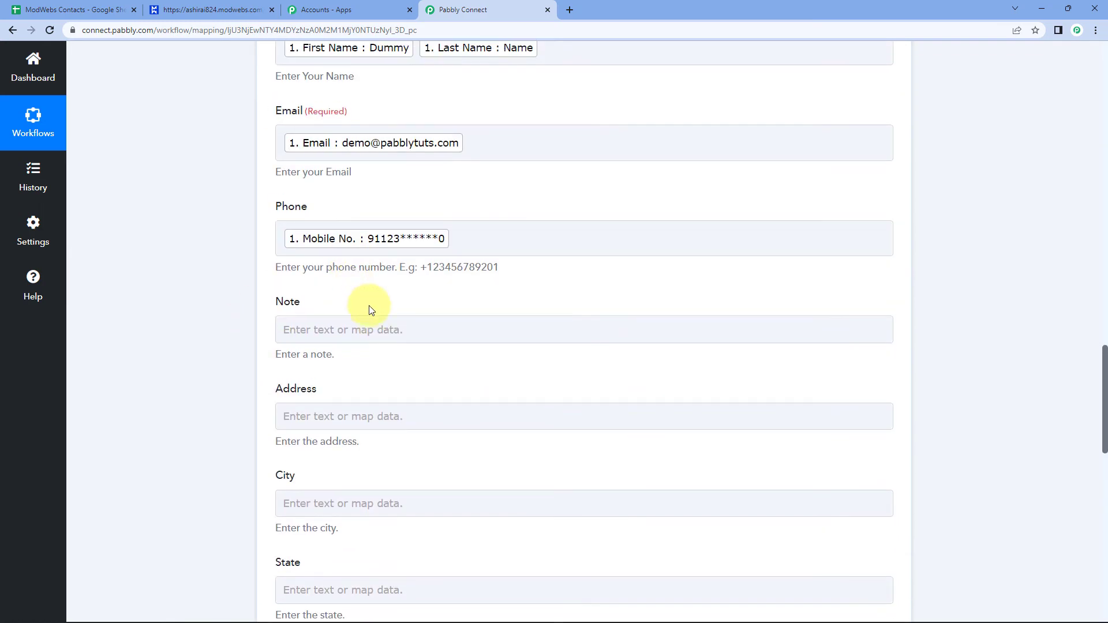
click(56, 7)
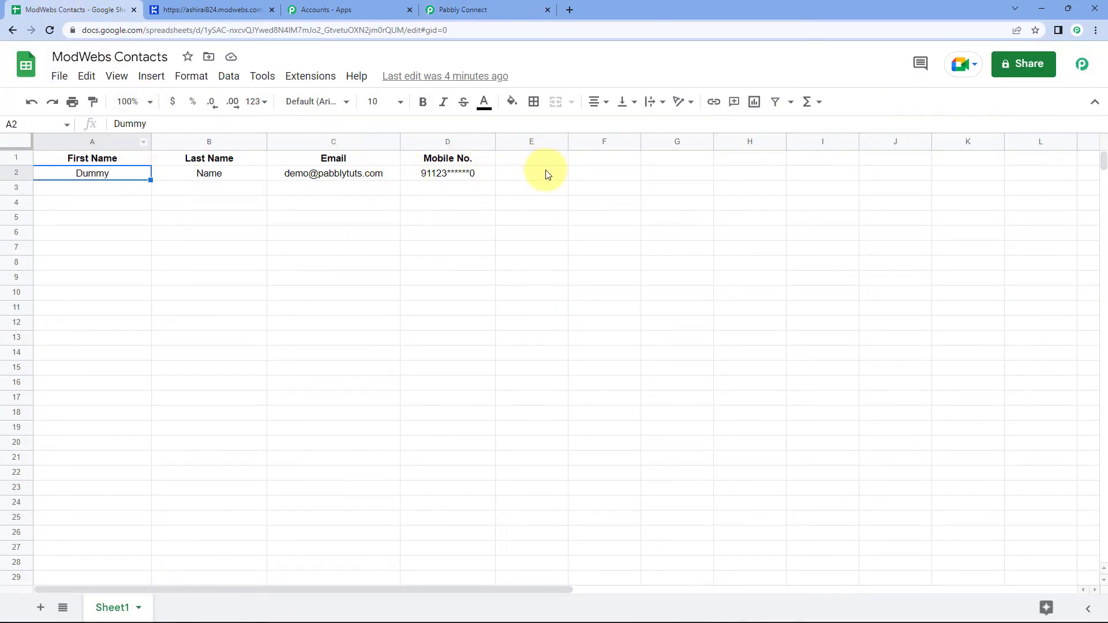
click(460, 4)
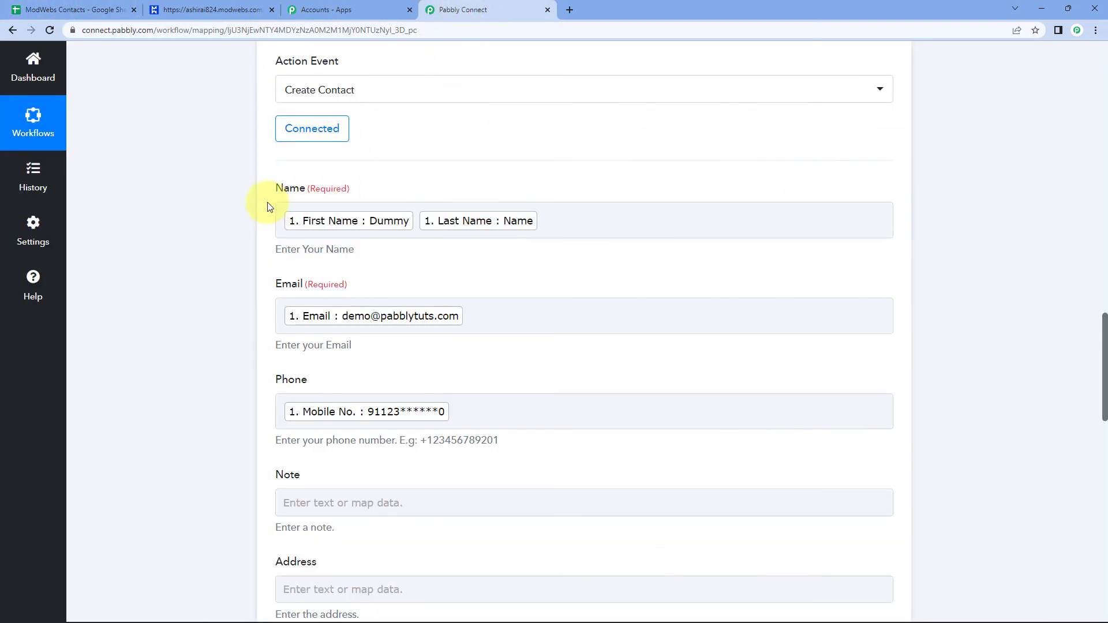
scroll(267, 202, down, 5)
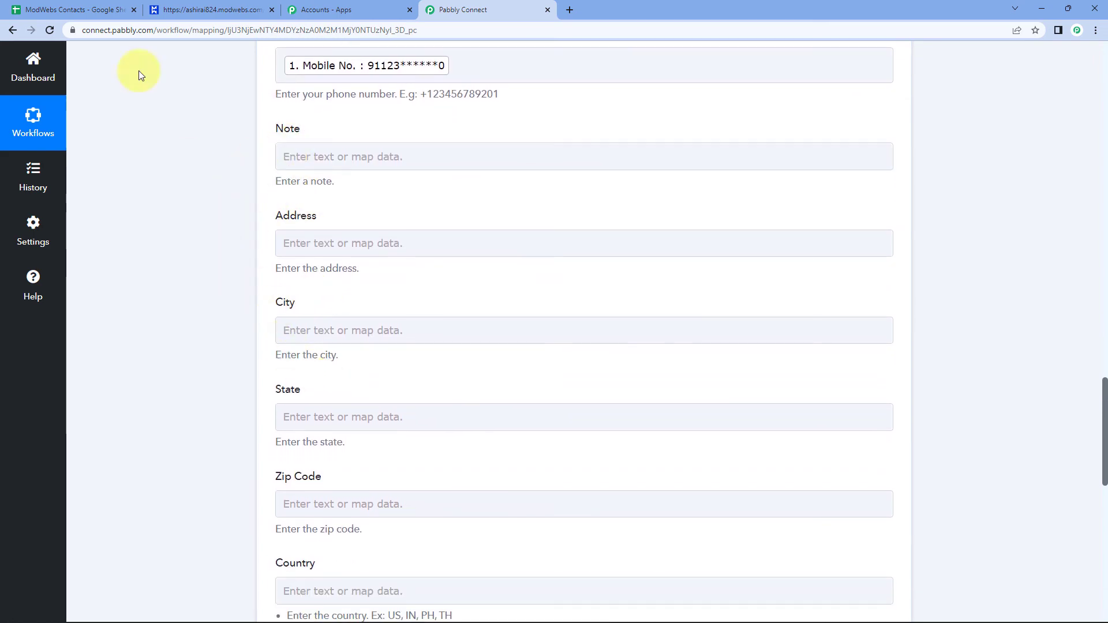
click(63, 9)
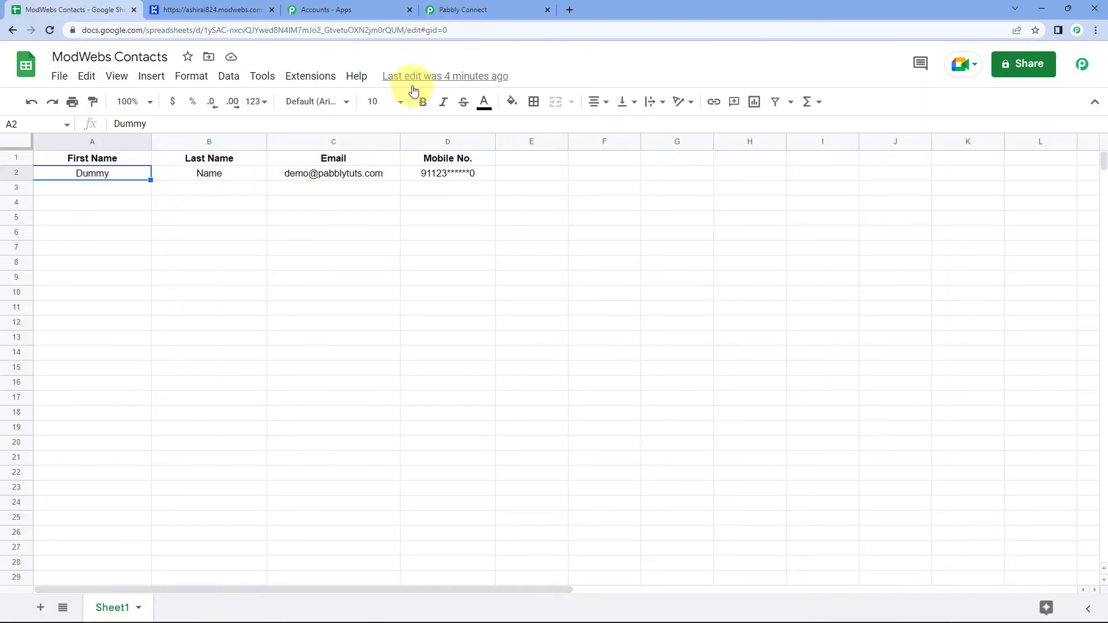
click(510, 4)
scroll(563, 116, up, 4)
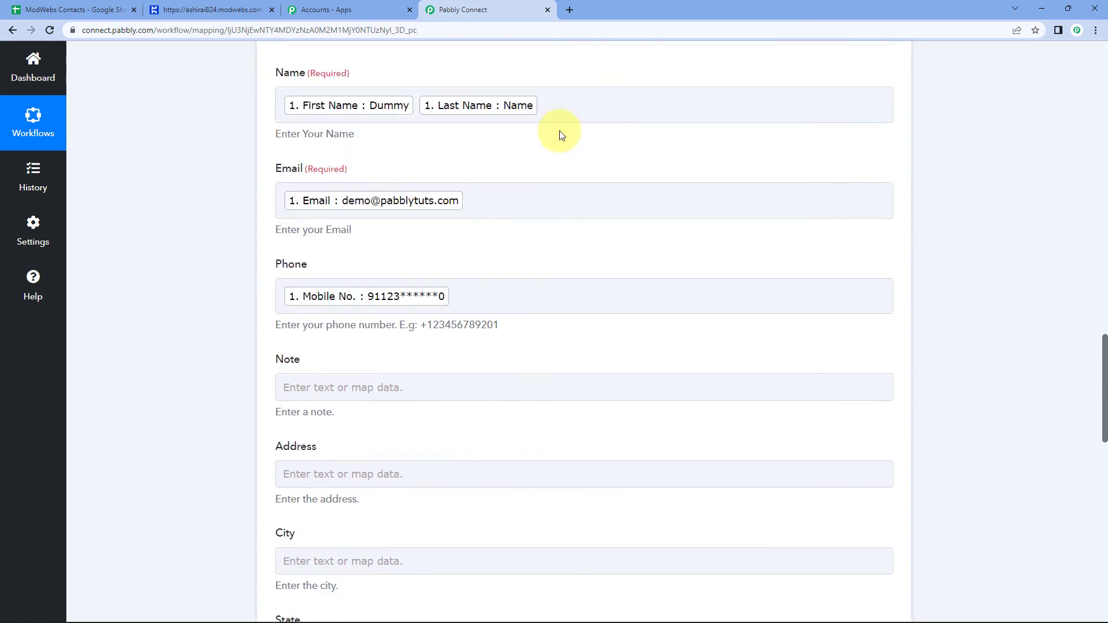
scroll(572, 130, up, 6)
Save the Modwebs Create Contact step and send a test request.
scroll(577, 127, down, 9)
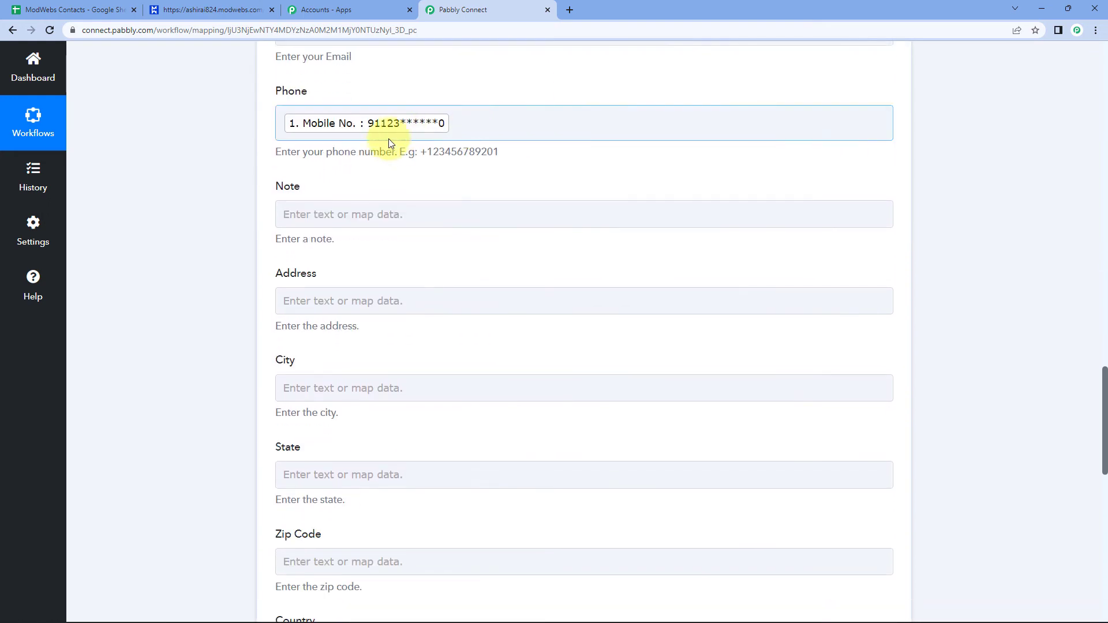
scroll(235, 317, down, 1)
scroll(305, 243, up, 2)
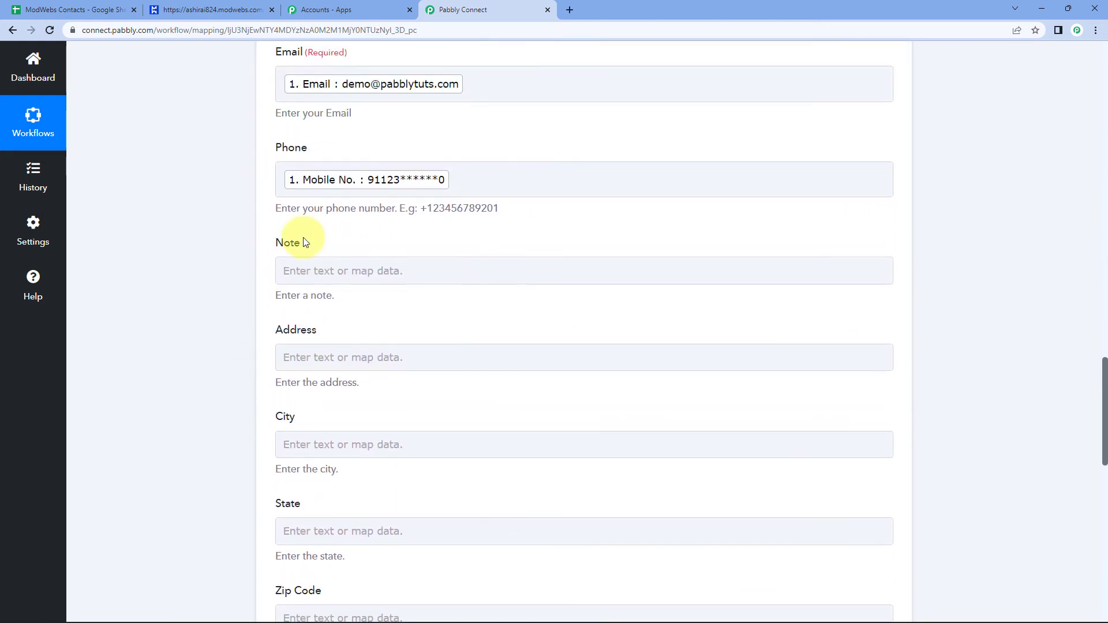
scroll(272, 210, down, 2)
scroll(242, 185, up, 4)
scroll(223, 231, down, 1)
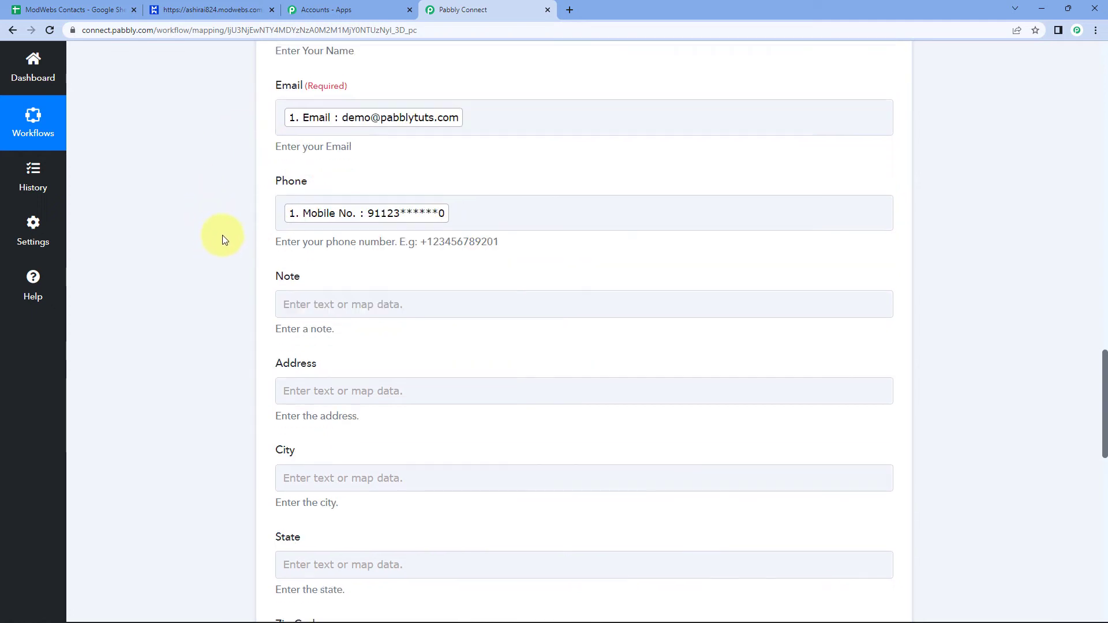
scroll(224, 236, down, 10)
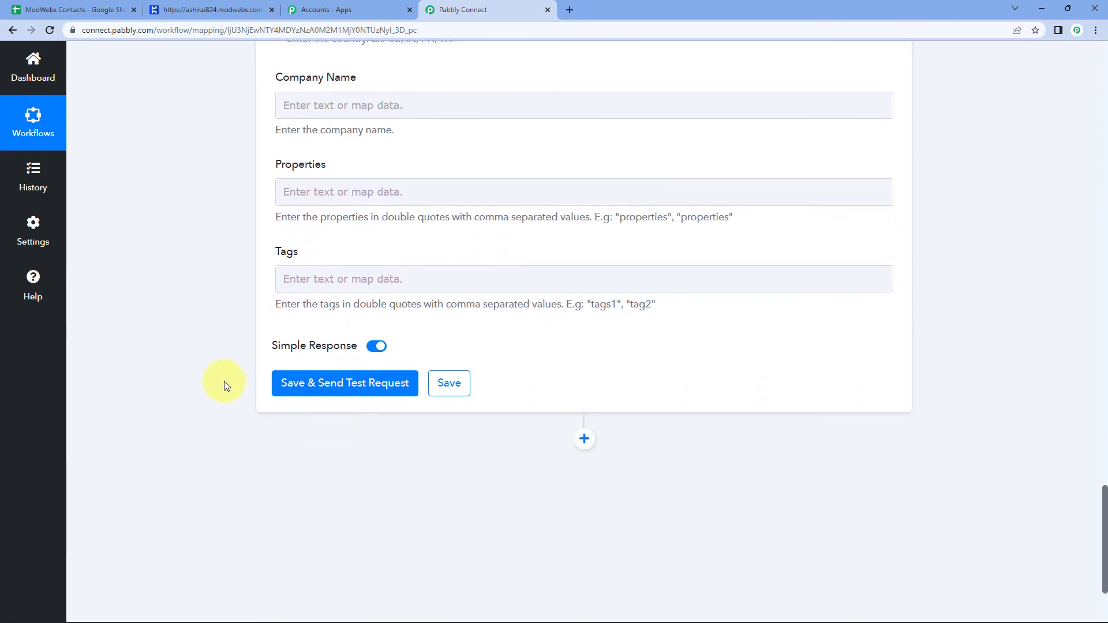
click(320, 387)
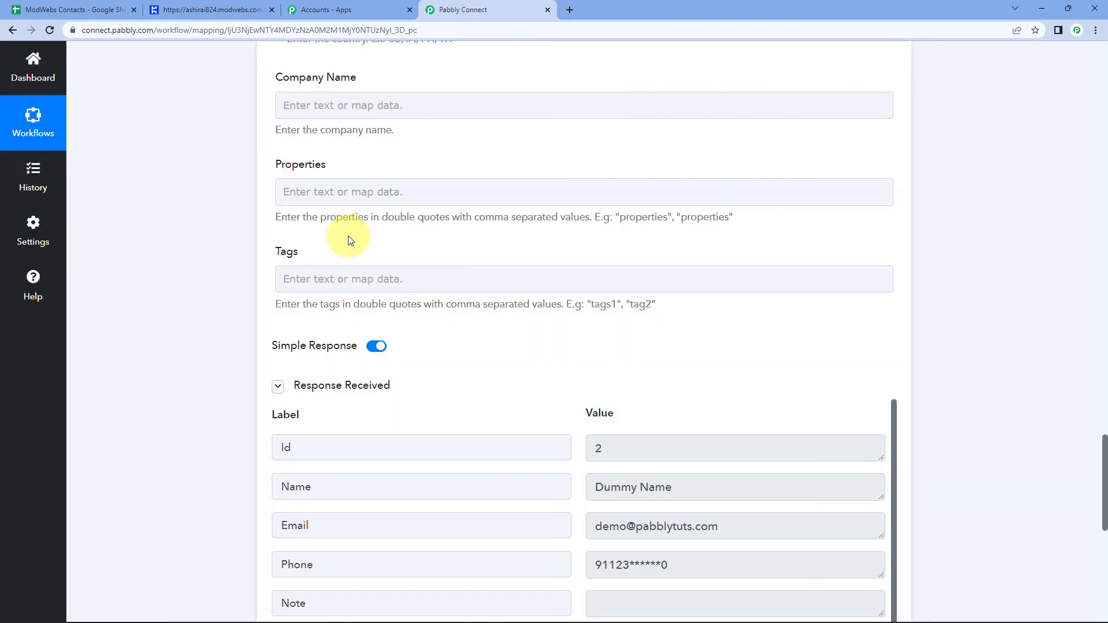
Review the test response showing a contact created with Id 2 named Dummy Name.
scroll(427, 228, down, 4)
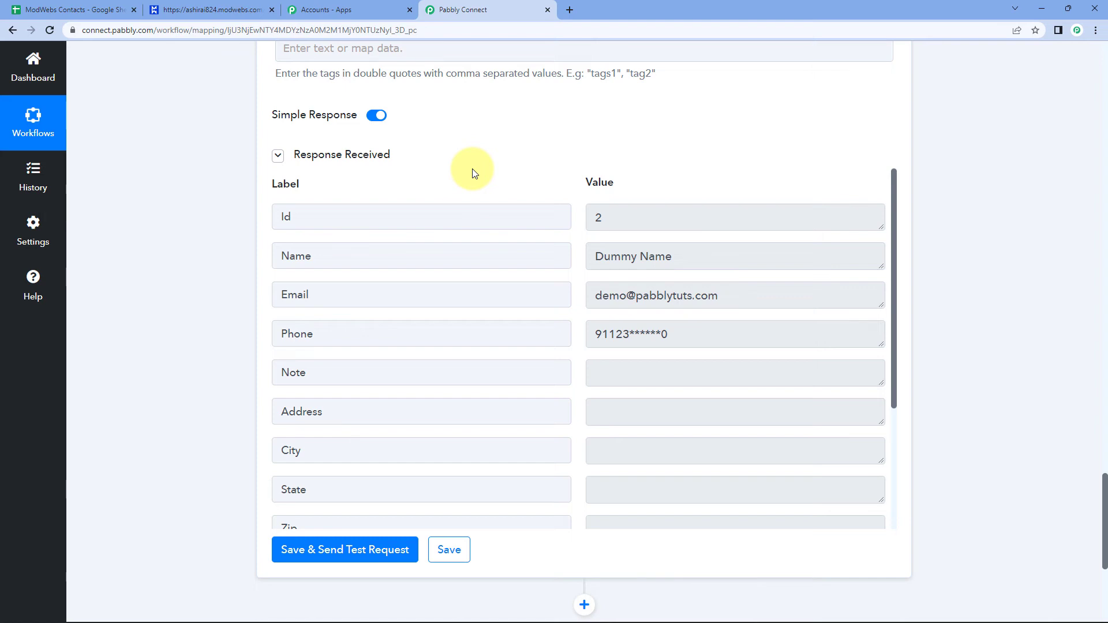
scroll(514, 214, down, 5)
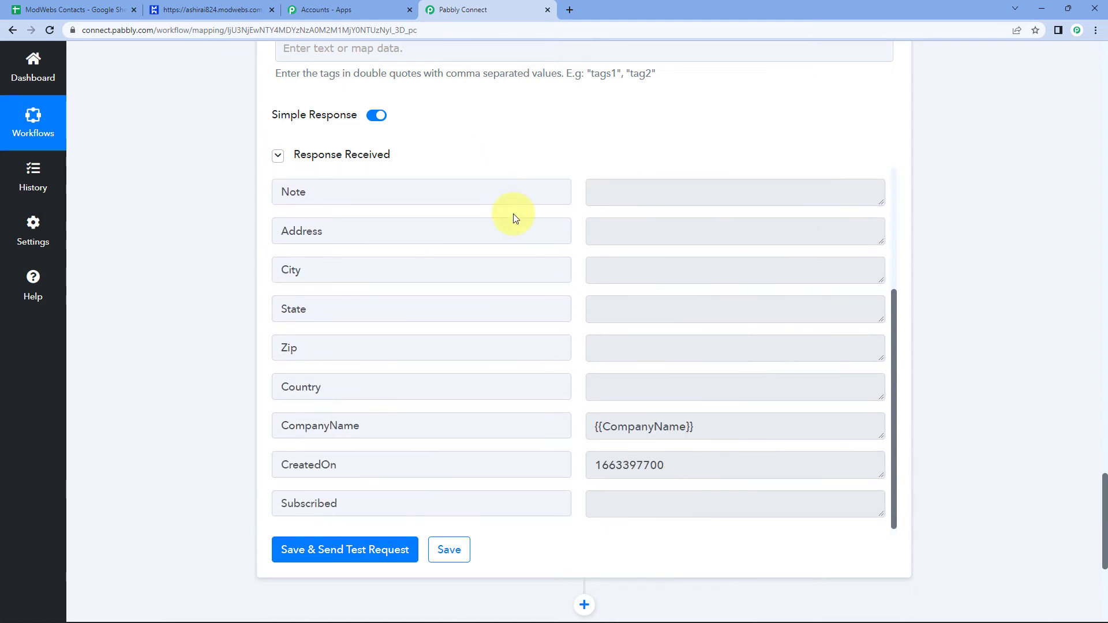
scroll(514, 214, up, 3)
scroll(515, 218, up, 2)
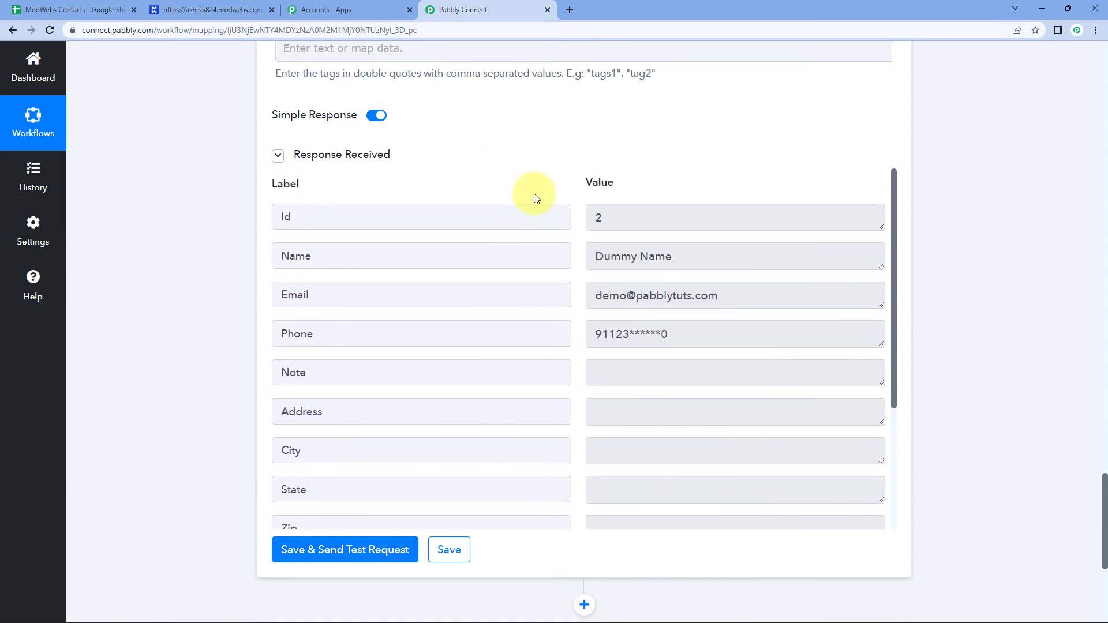
scroll(508, 247, up, 3)
scroll(536, 259, down, 2)
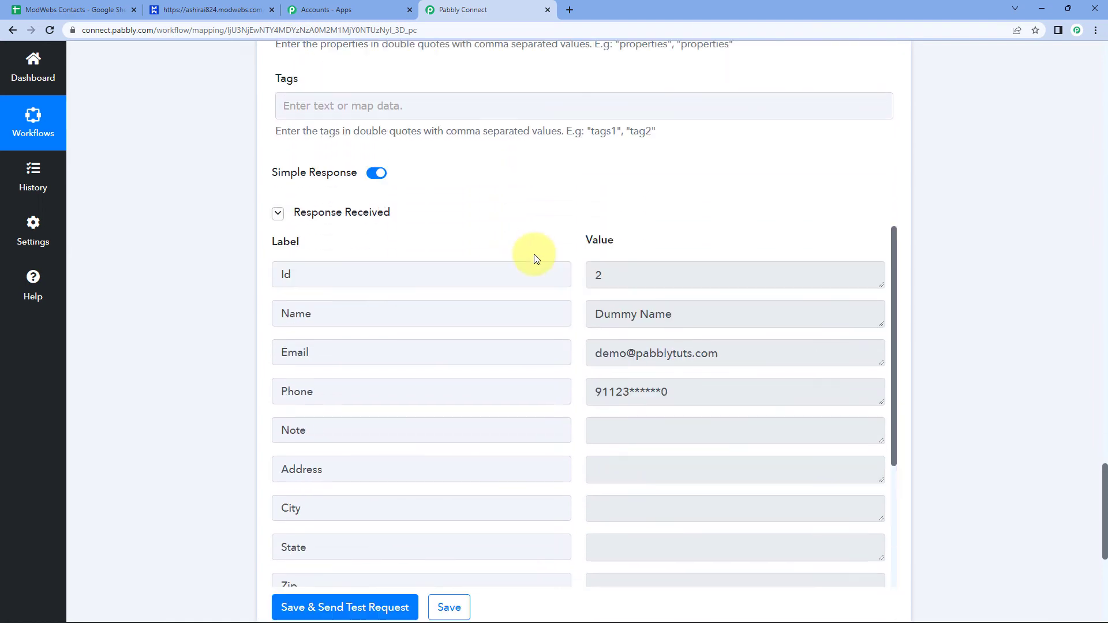
scroll(520, 248, up, 15)
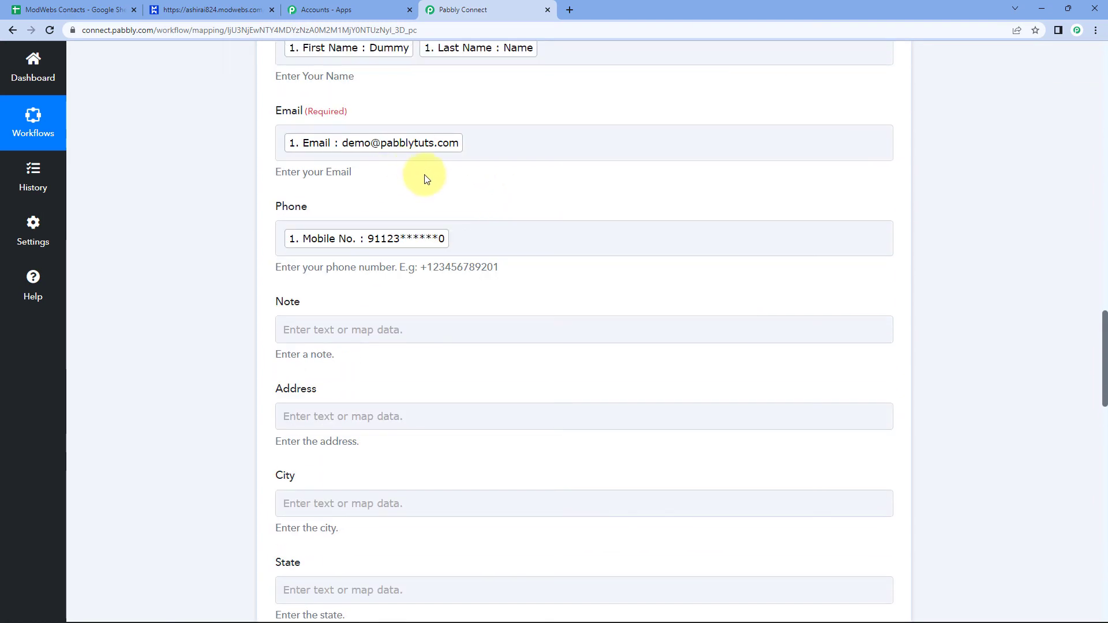
scroll(426, 179, up, 1)
Open the Dummy Name contact from the ModWebs contacts list.
click(55, 6)
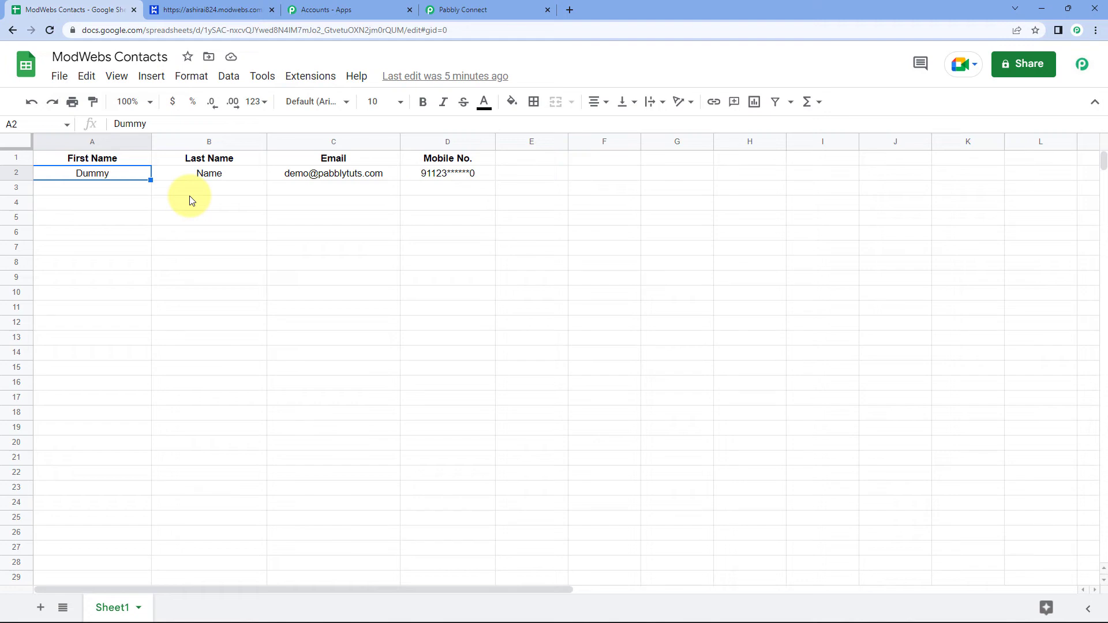
click(203, 6)
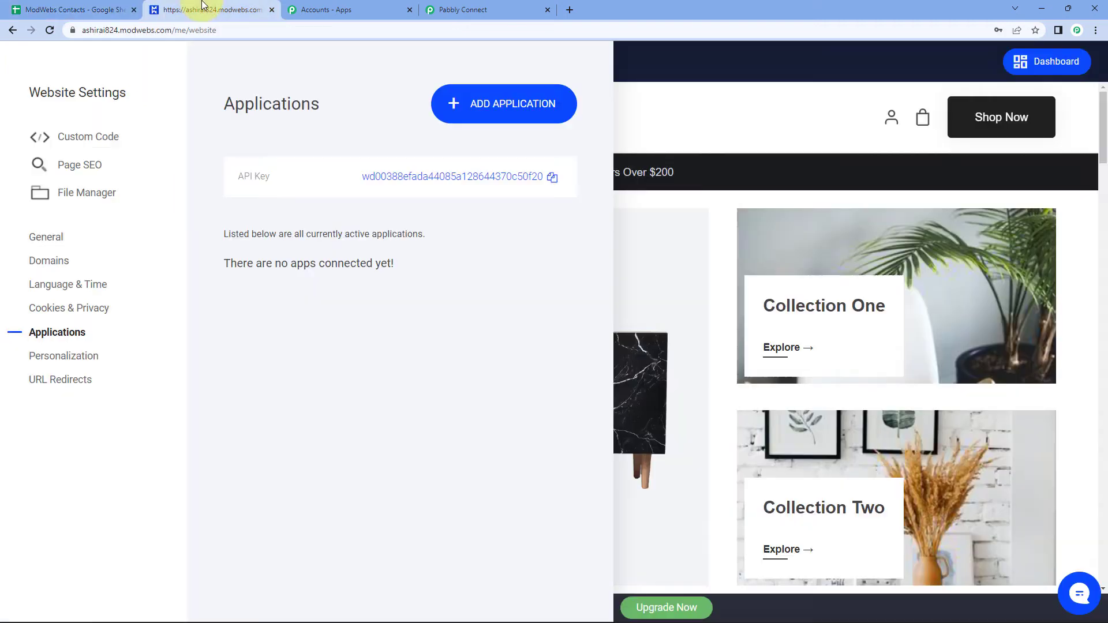
click(712, 230)
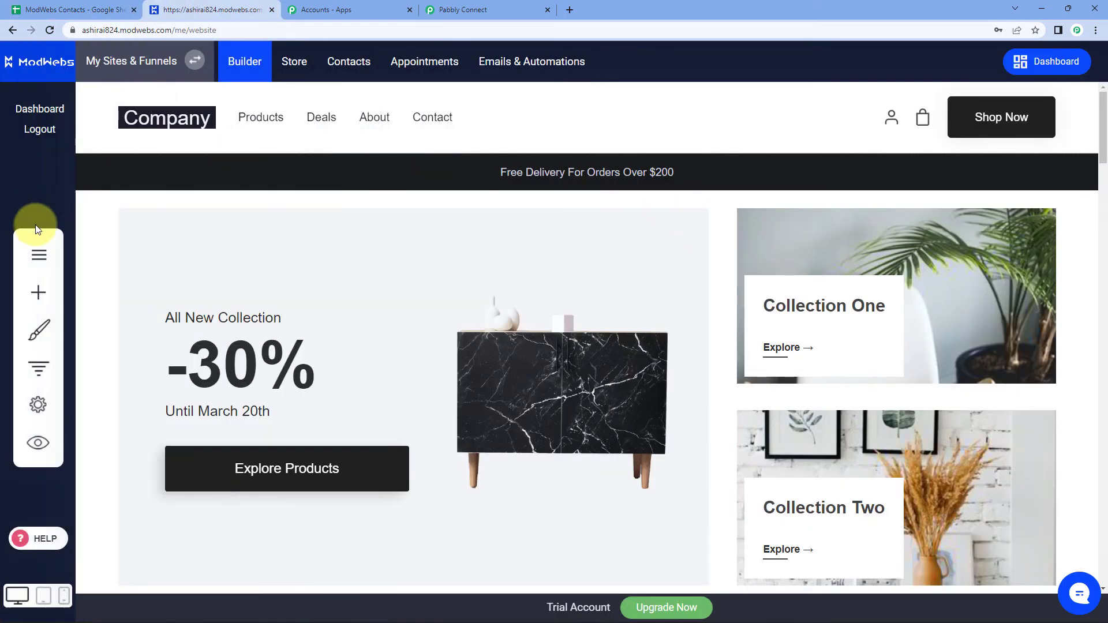
click(364, 68)
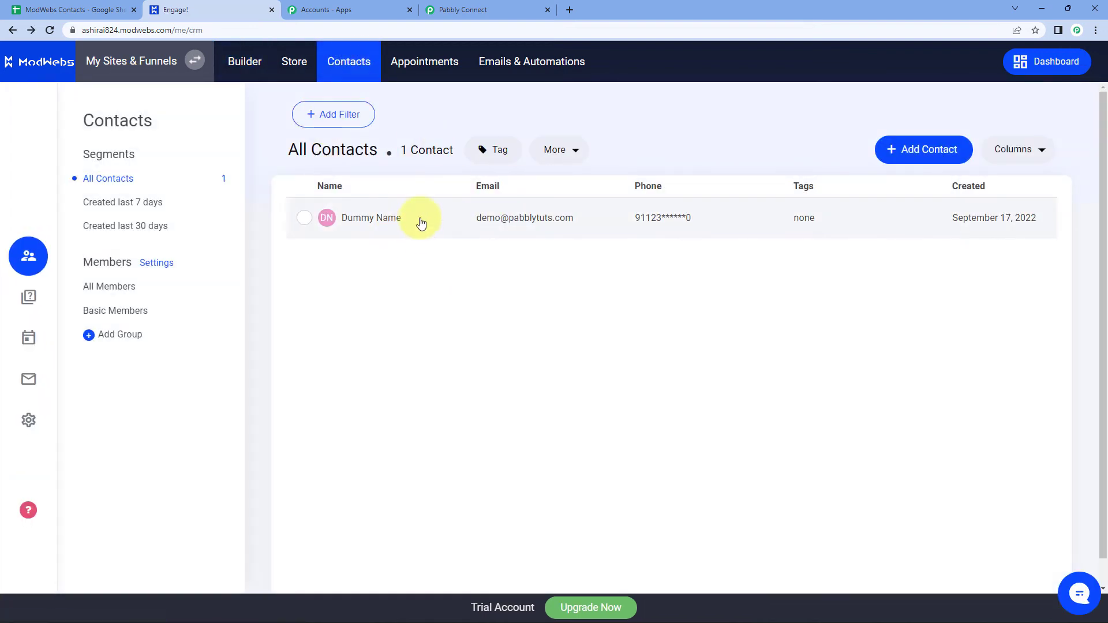
click(376, 219)
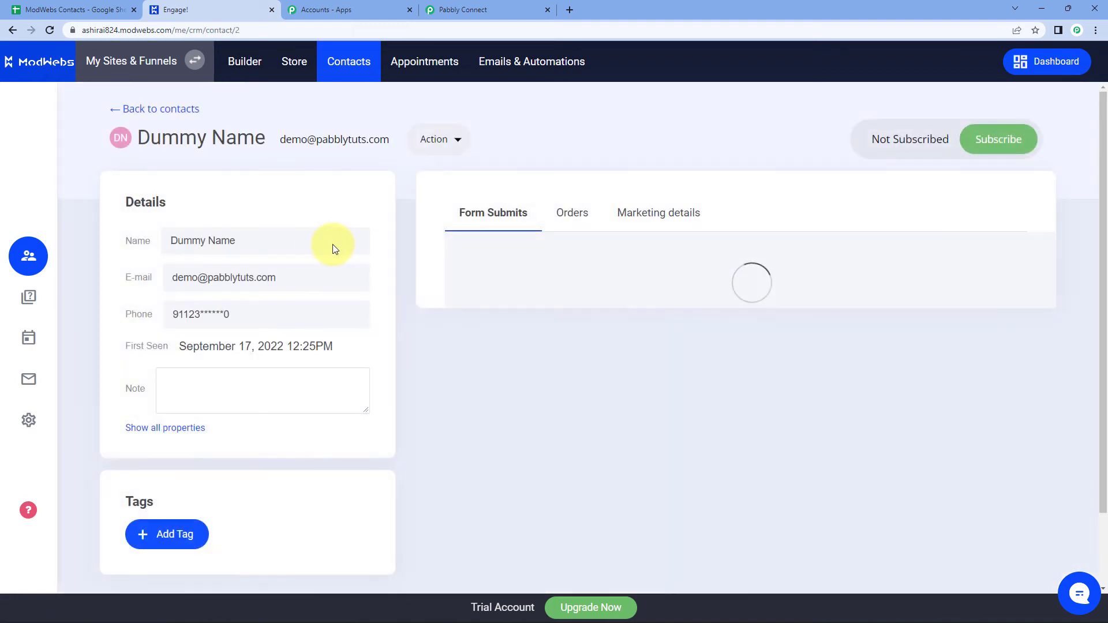
Compare Dummy Name's name, e-mail and phone with the spreadsheet row.
click(85, 11)
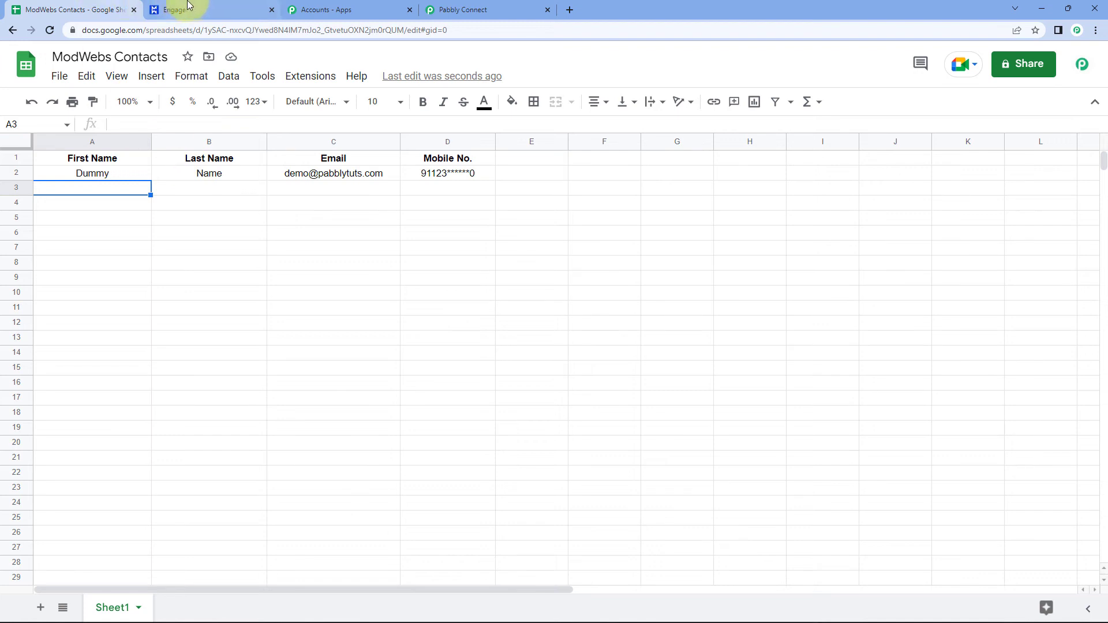
click(227, 9)
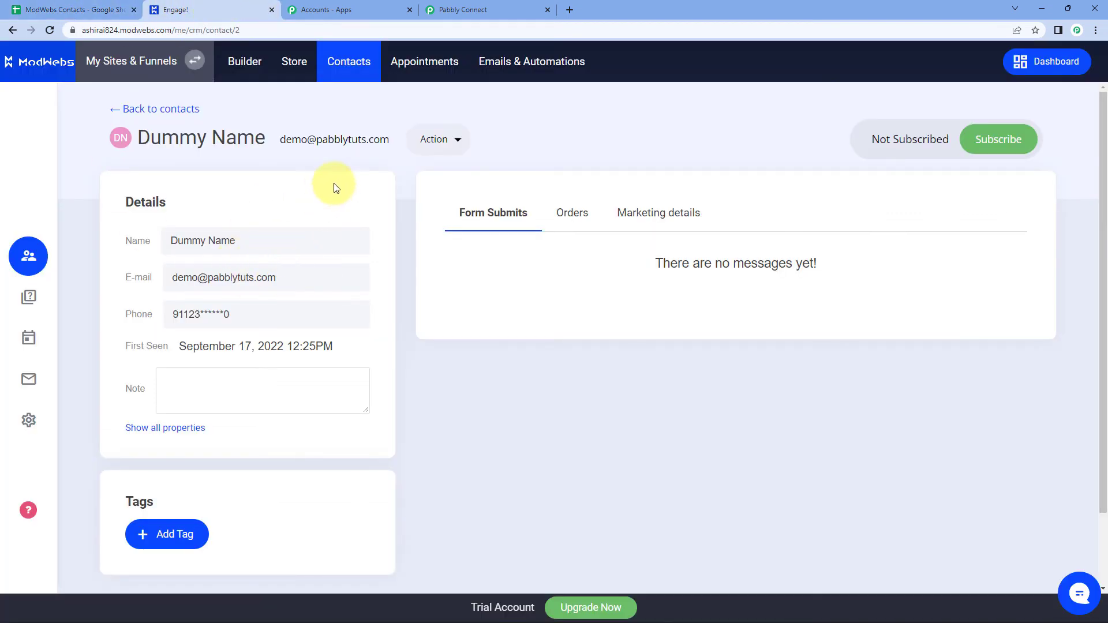
drag(253, 246, 118, 256)
drag(314, 278, 33, 292)
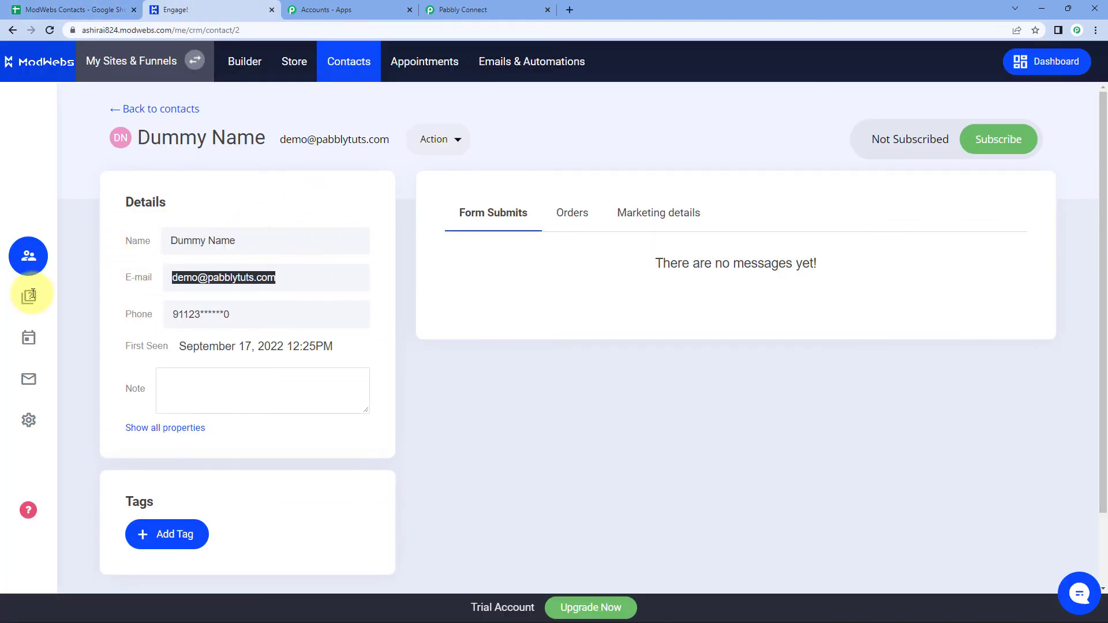
drag(255, 323, 135, 320)
click(423, 345)
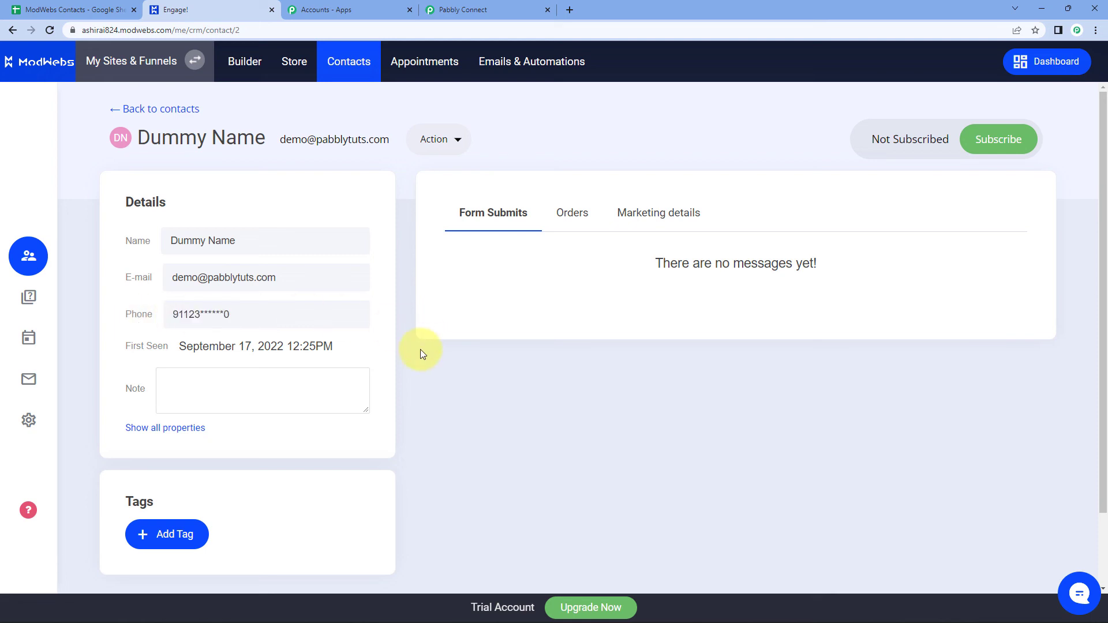
Return to the ModWebs contacts list and bring up the Google Sheets to ModWebs workflow.
click(120, 109)
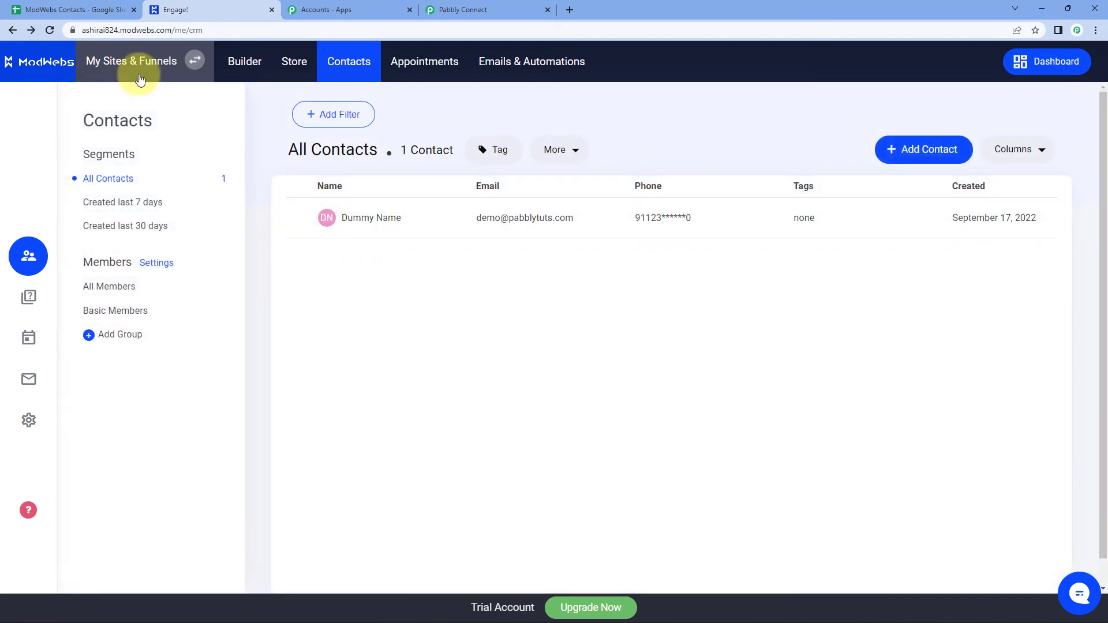
click(3, 7)
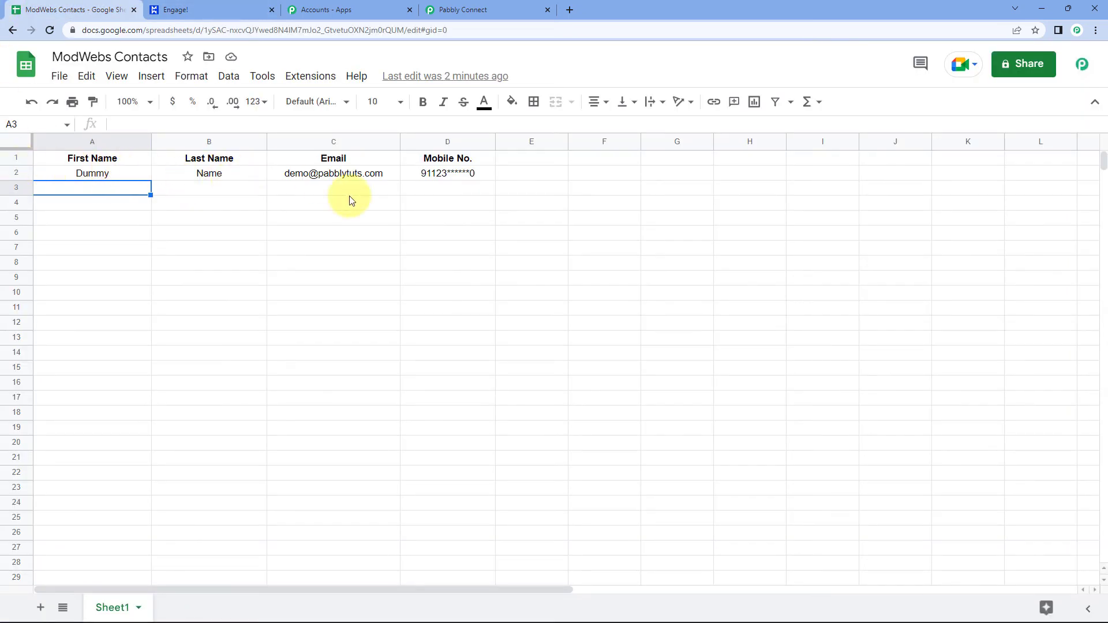
click(241, 7)
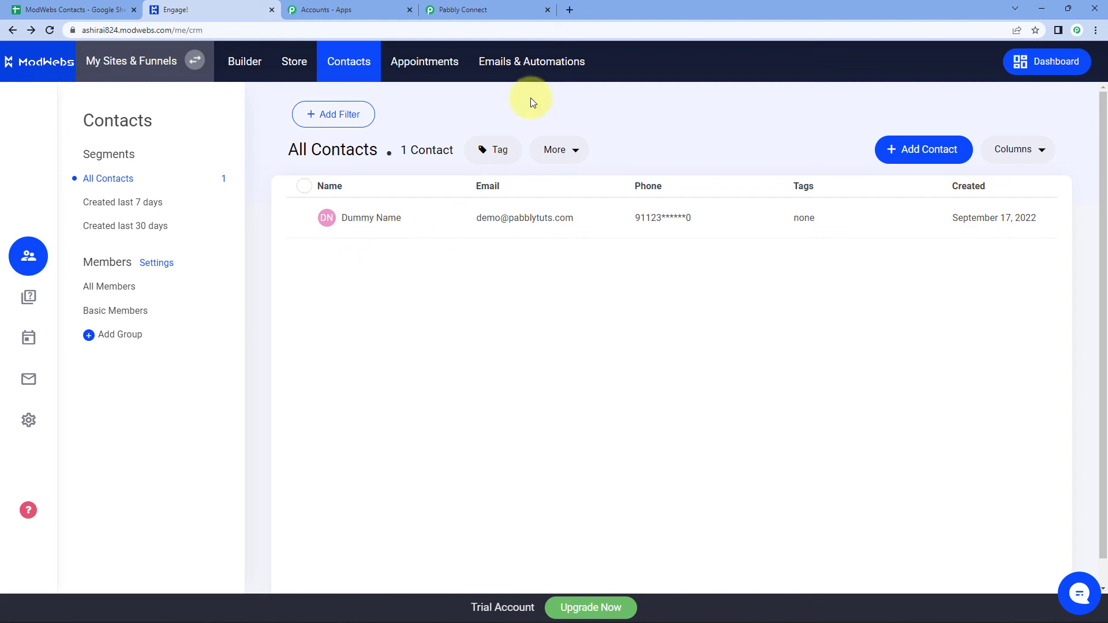
click(472, 7)
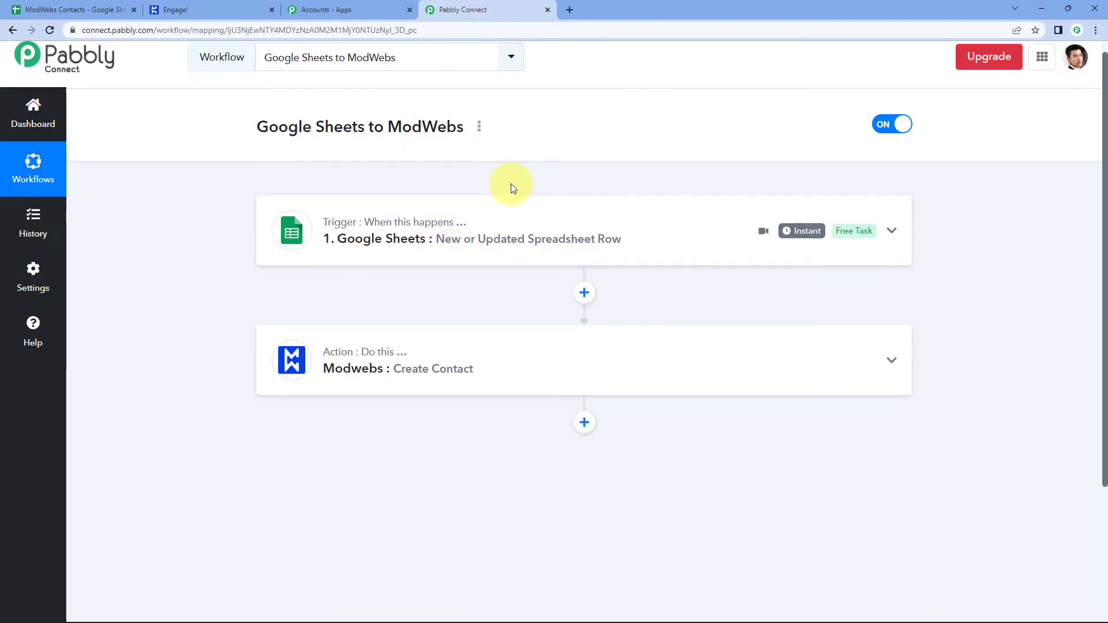
Scroll to the top of the switched-on workflow, then go to the ModWebs Contacts spreadsheet.
scroll(511, 183, up, 1)
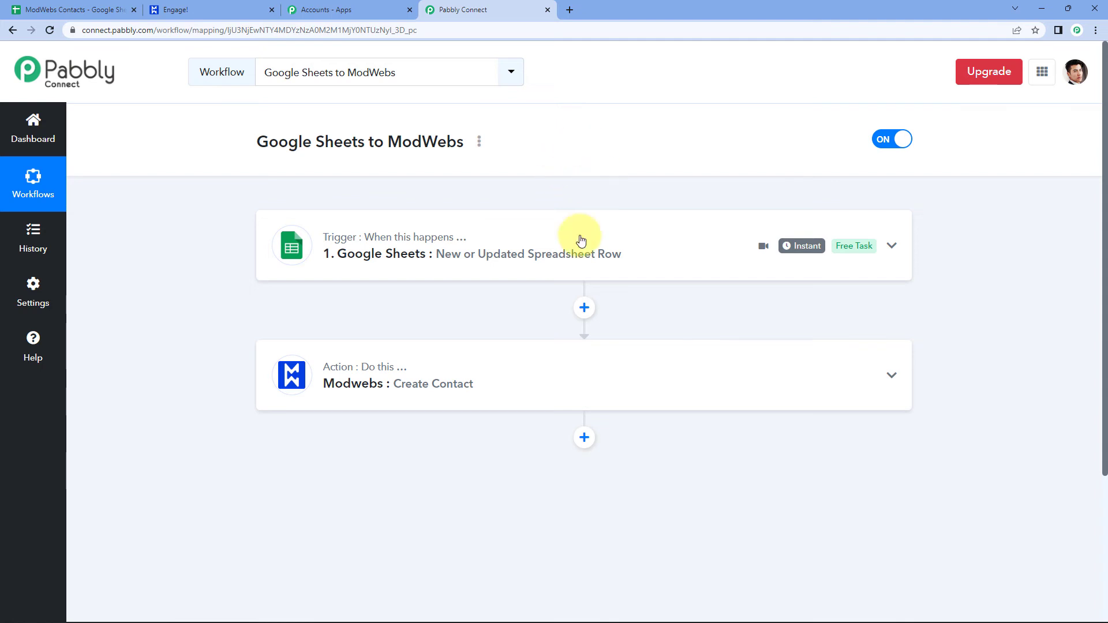
click(46, 10)
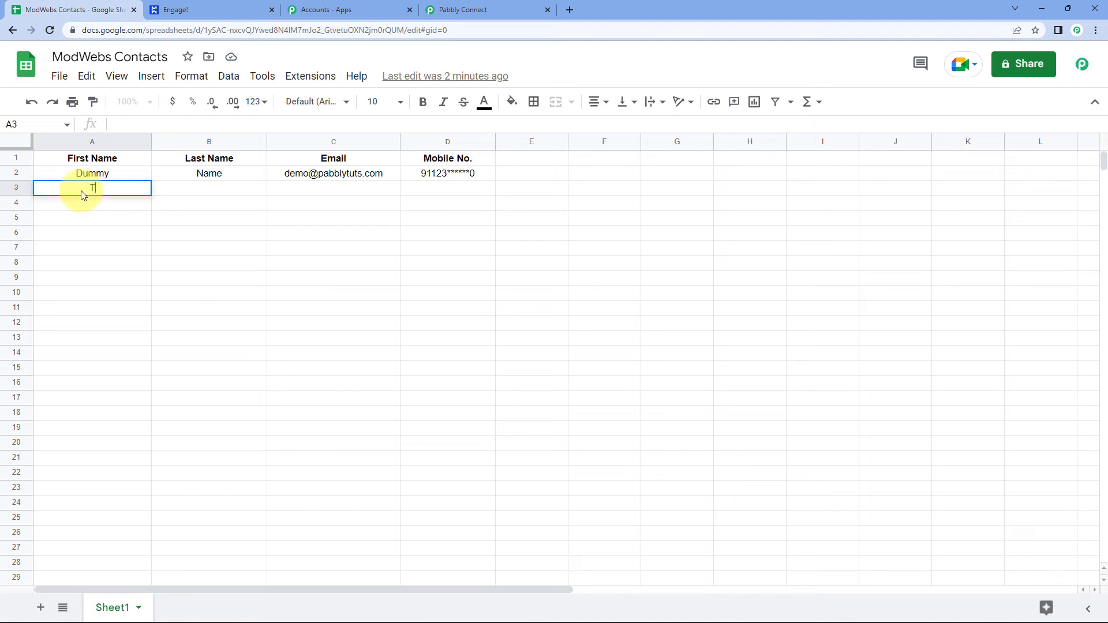
Fill row 3 with first name Test, last name Name, an e-mail address and a mobile number.
text(Test)
key(Tab)
text(Name)
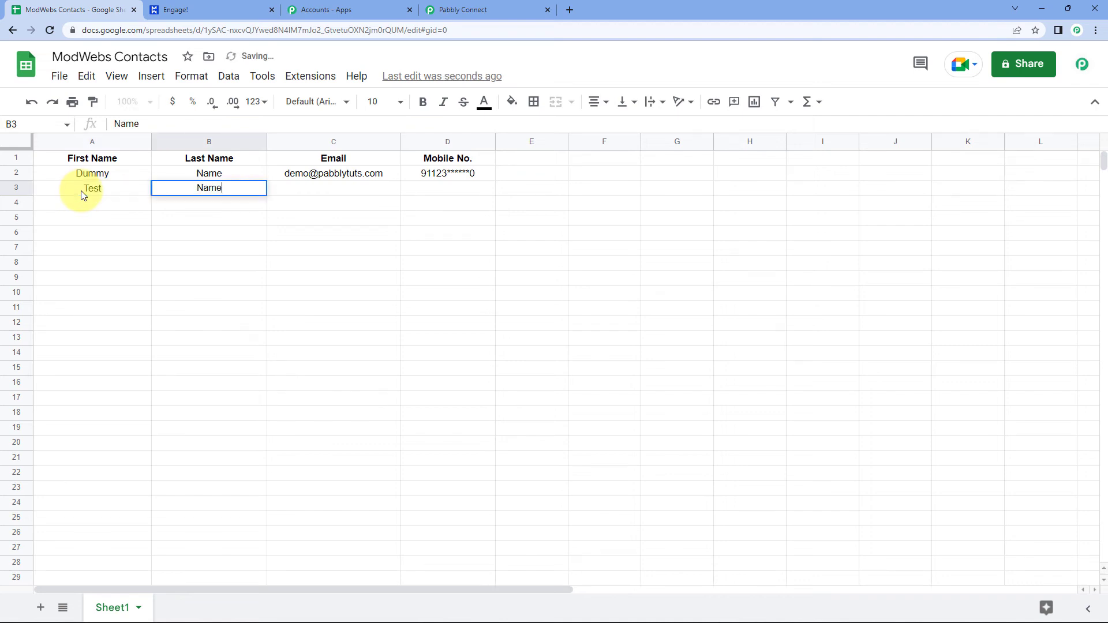
key(Tab)
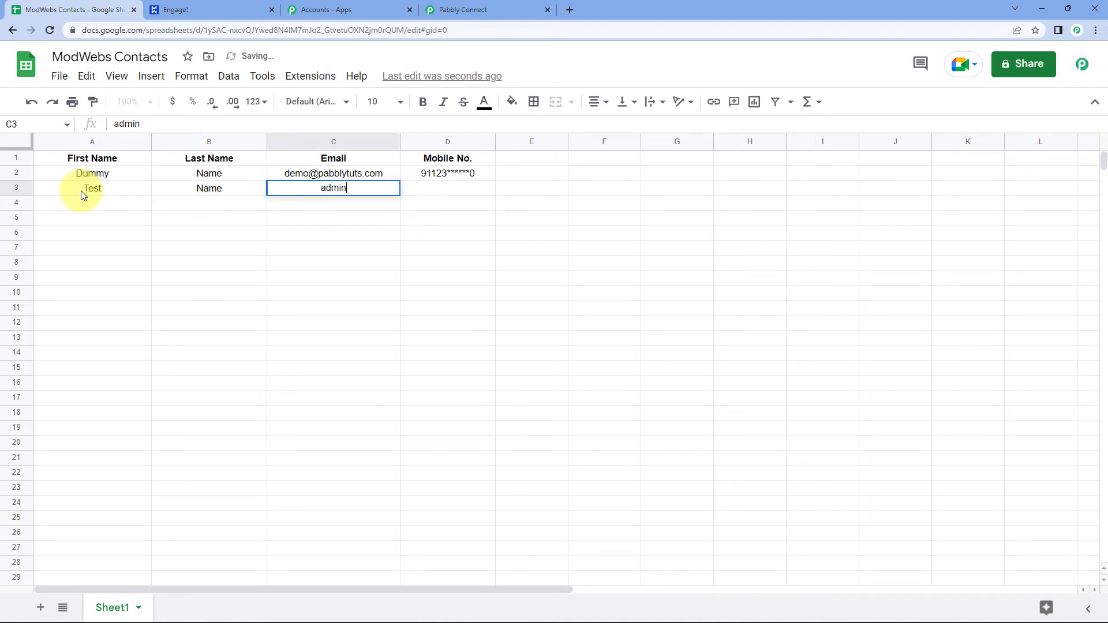
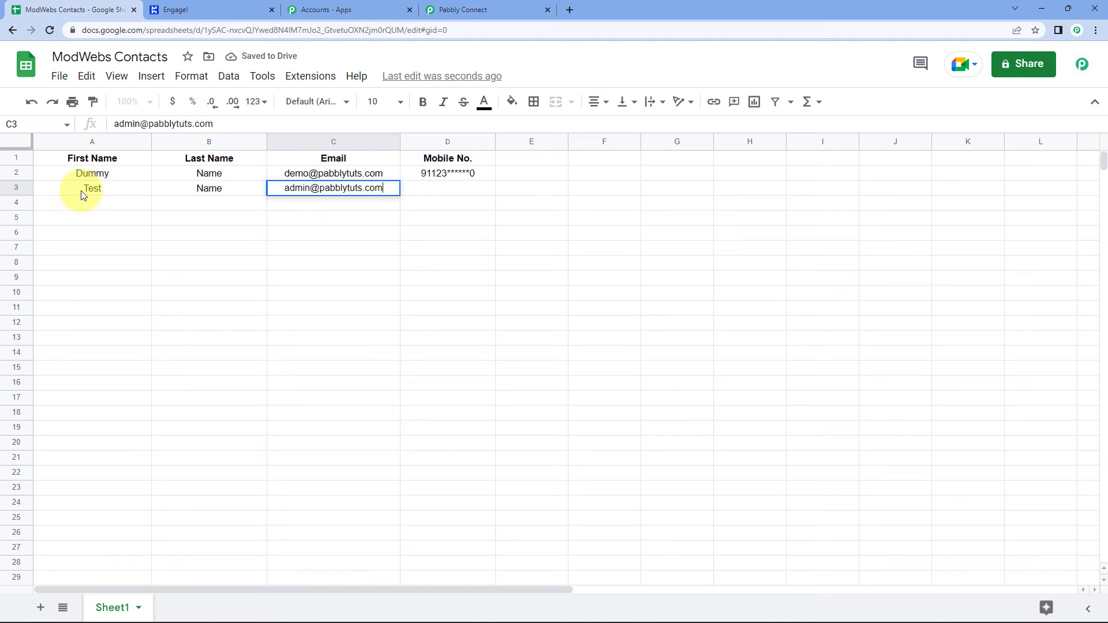
key(Tab)
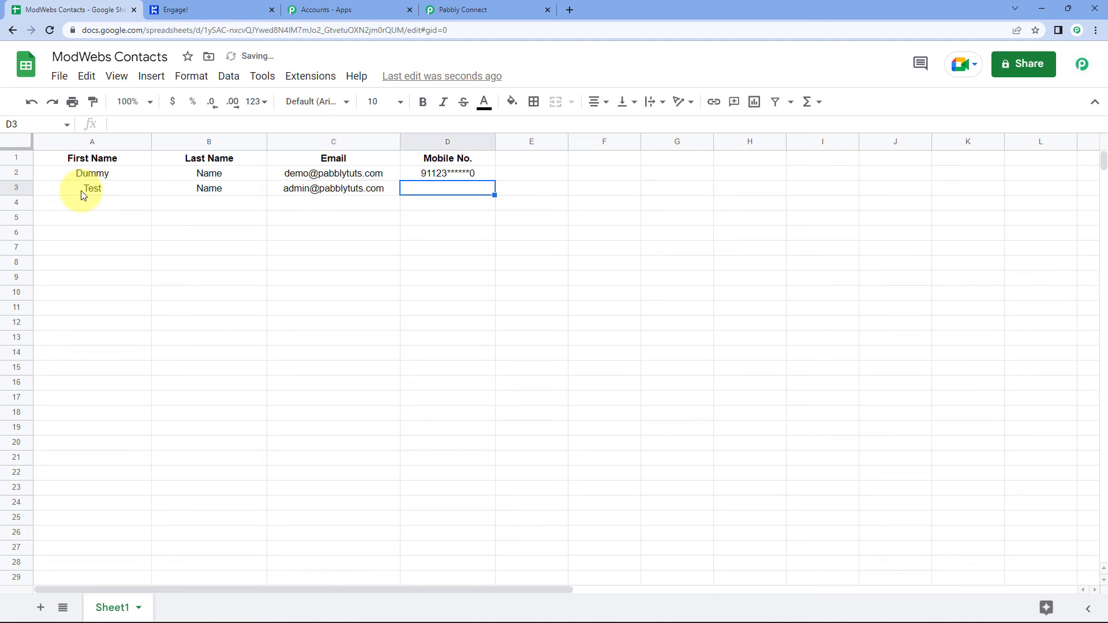
text(91132)
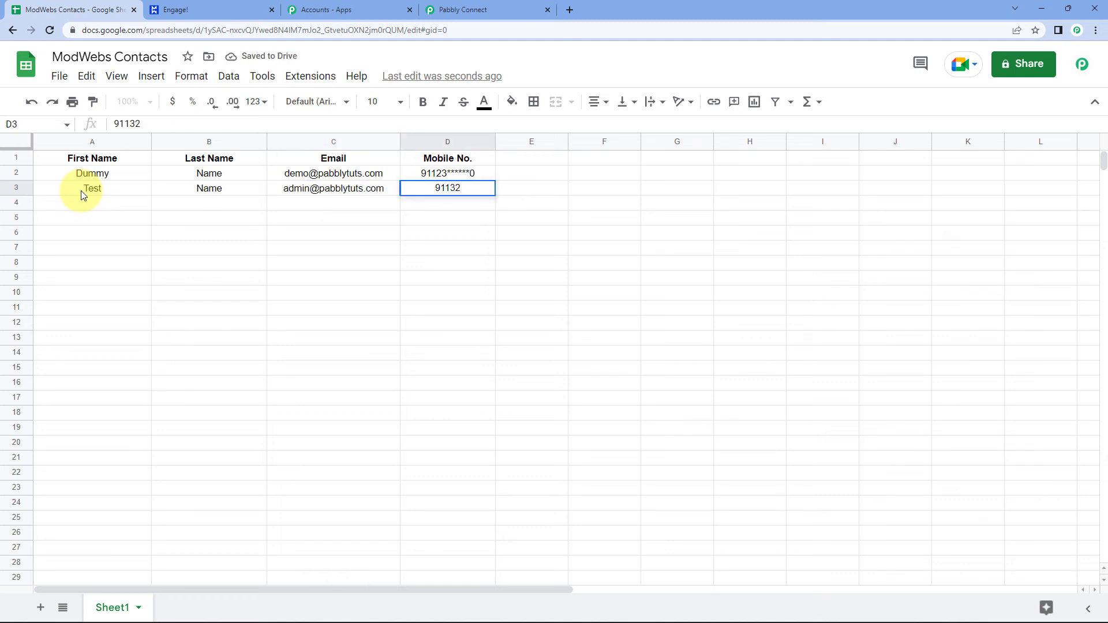
text(******0)
click(184, 247)
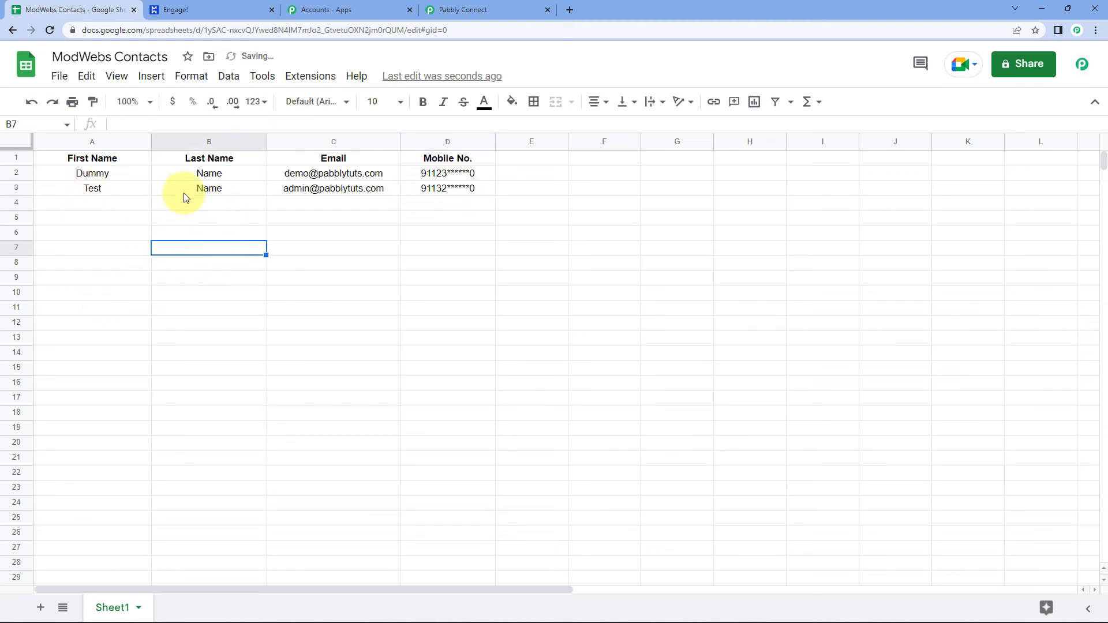
drag(77, 193, 455, 189)
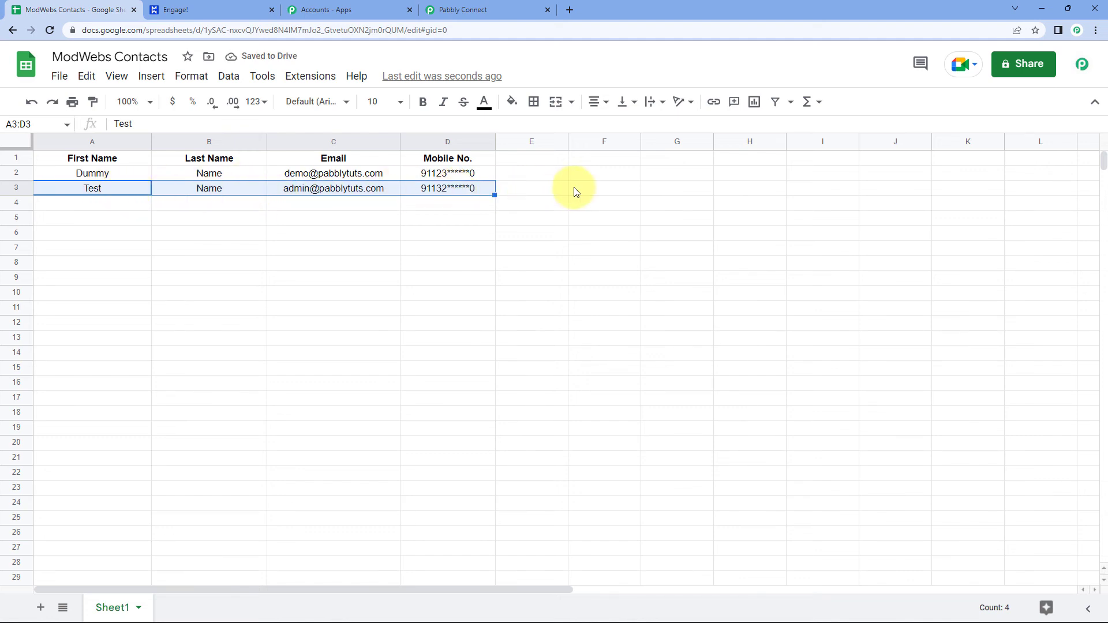
click(228, 248)
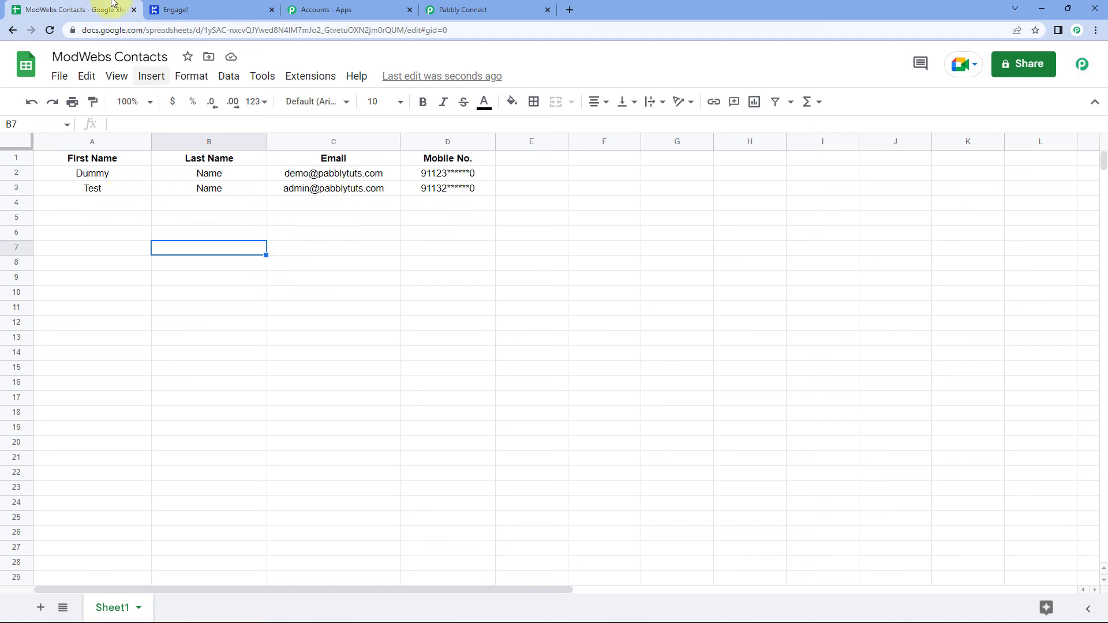
Reload the ModWebs contacts list and open the new Test Name contact.
click(201, 8)
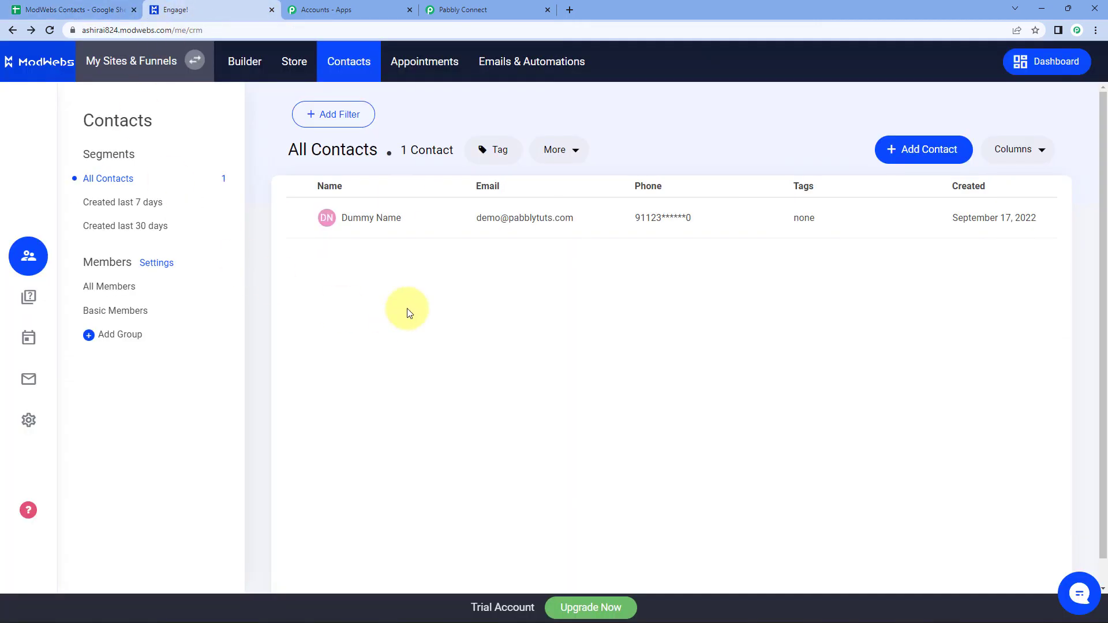
click(51, 31)
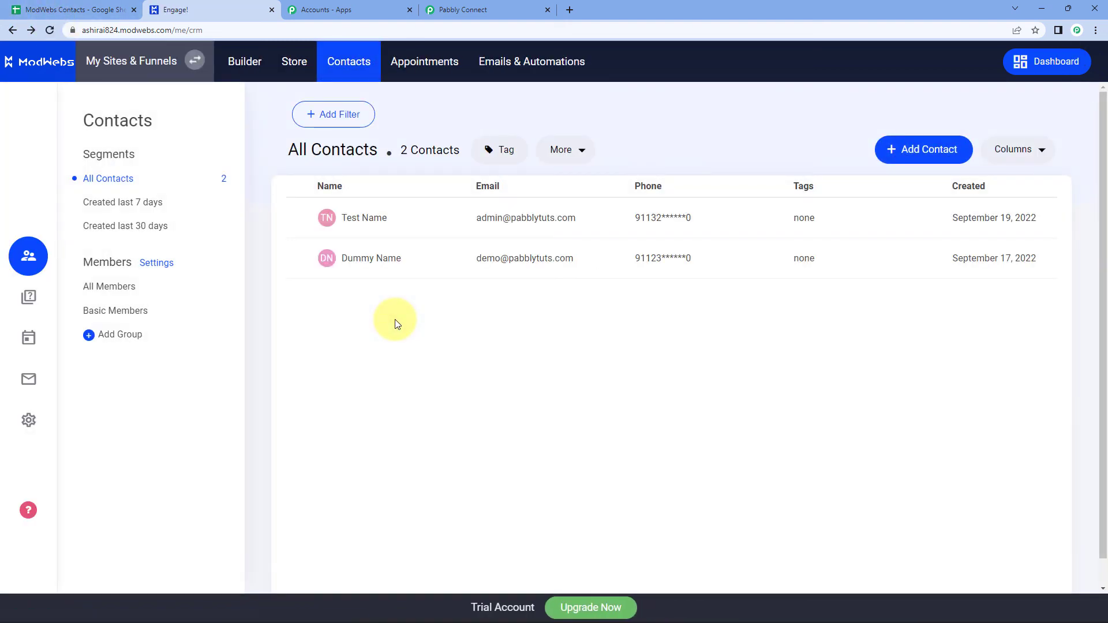
click(372, 220)
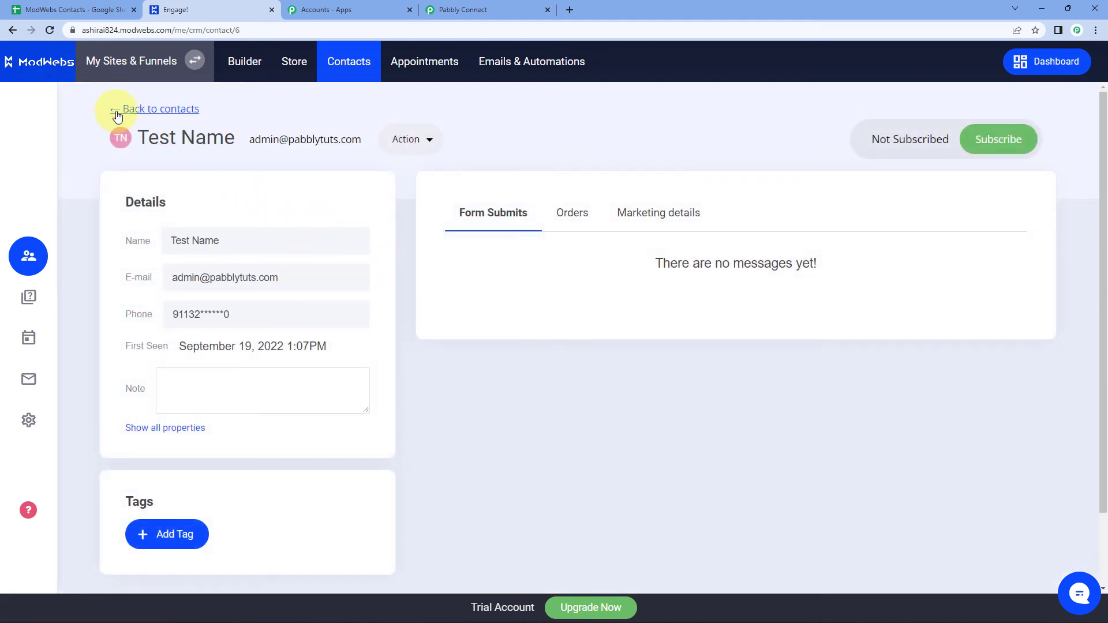
Check Test Name's name, e-mail and phone, then return to the workflow.
drag(247, 246, 141, 240)
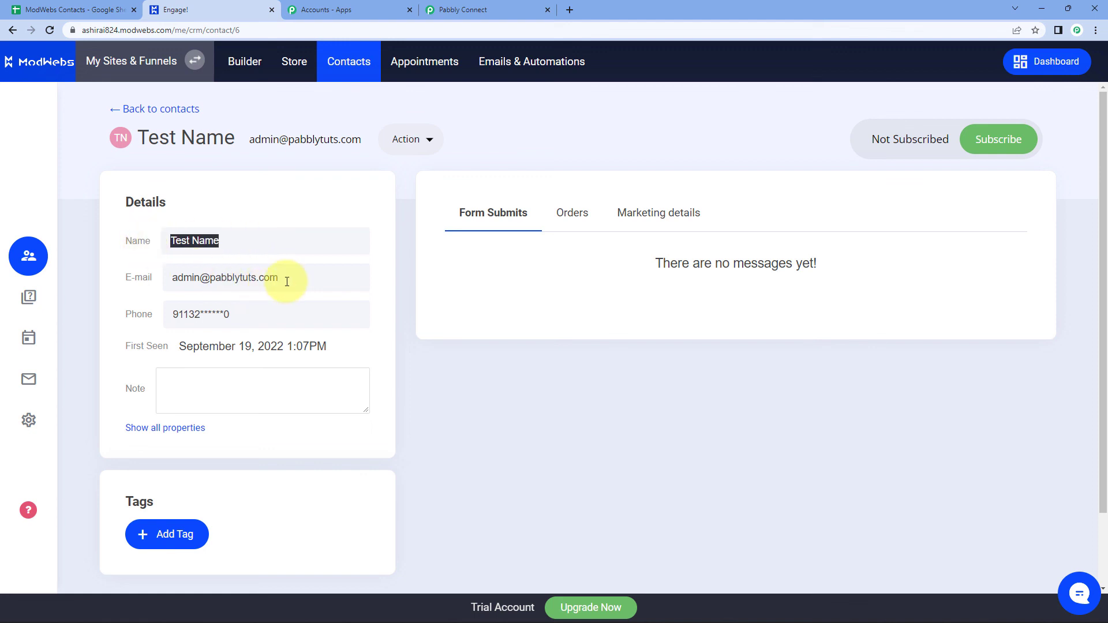
drag(284, 280, 132, 299)
drag(247, 314, 147, 316)
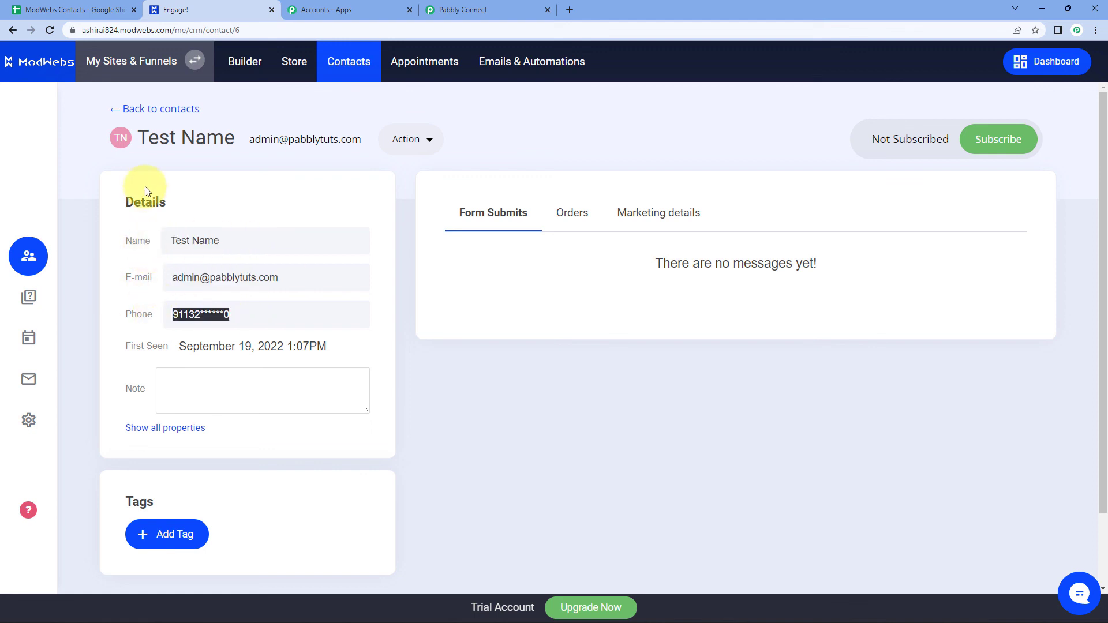
click(117, 115)
click(519, 9)
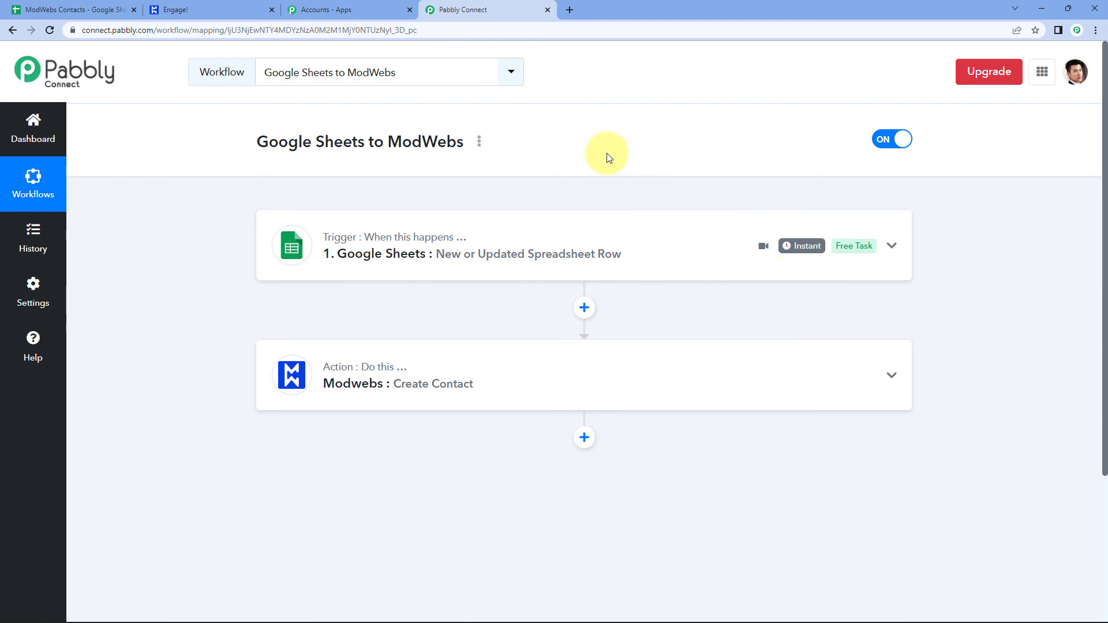
click(46, 5)
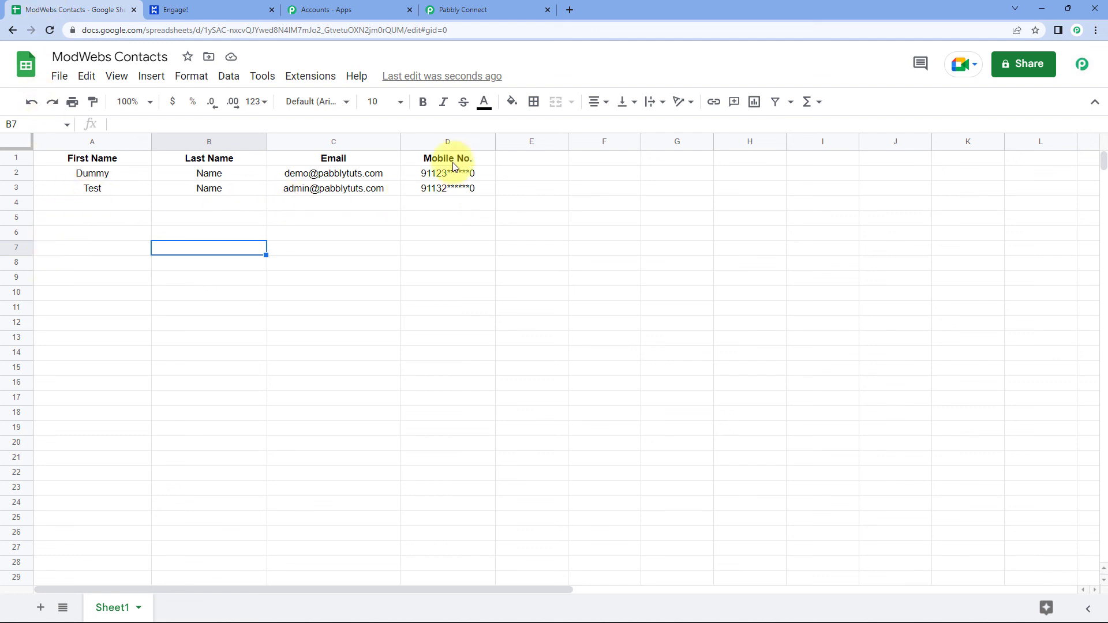
click(481, 6)
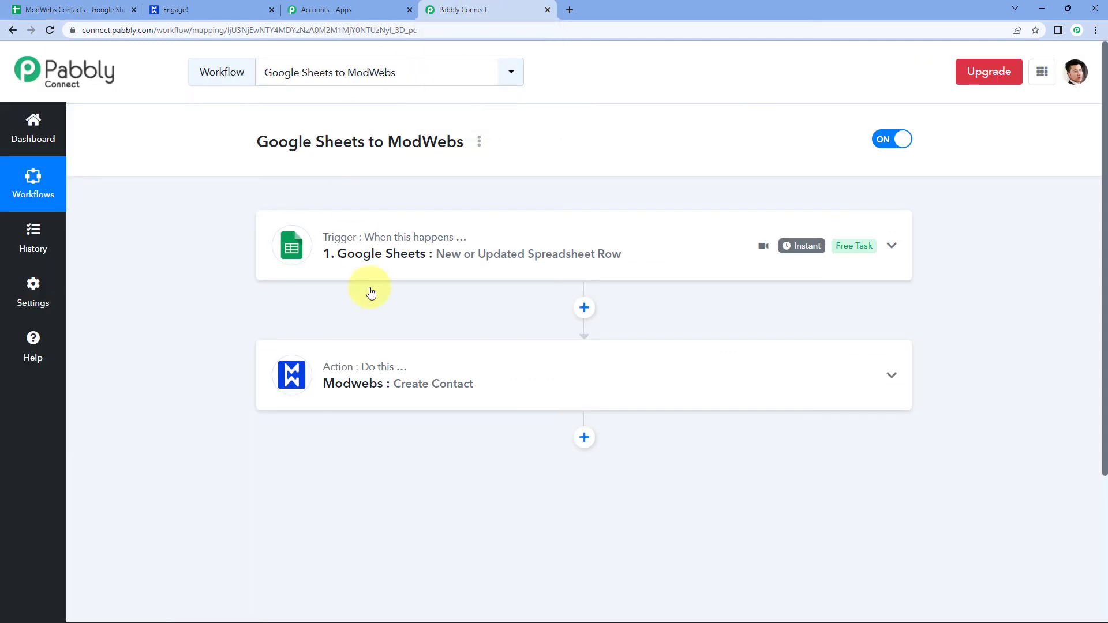